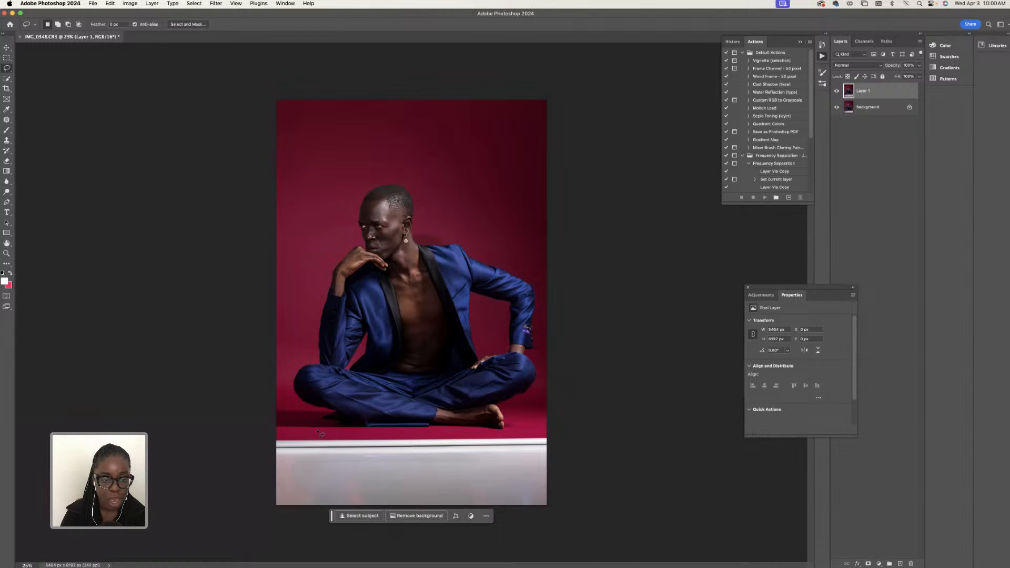
# - Lasso the white floor strip below the seated man, out to the canvas edges, and replace it using Generative Fill without a prompt
pyautogui.moveTo(319, 433)
pyautogui.mouseDown()
pyautogui.moveTo(262, 430)
pyautogui.moveTo(257, 472)
pyautogui.moveTo(282, 520)
pyautogui.moveTo(427, 540)
pyautogui.moveTo(474, 533)
pyautogui.moveTo(549, 455)
pyautogui.moveTo(544, 423)
pyautogui.mouseUp()
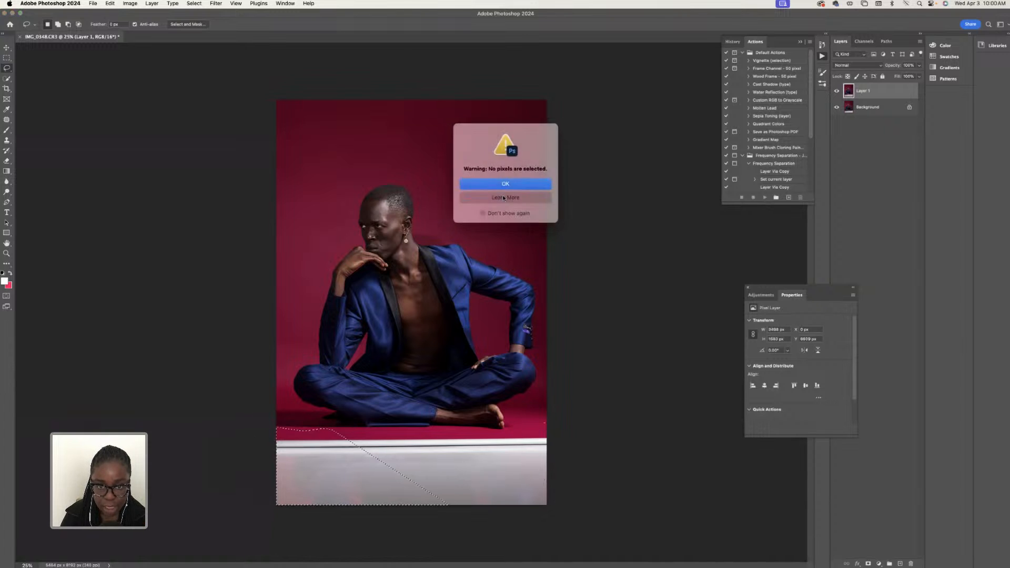
pyautogui.click(506, 184)
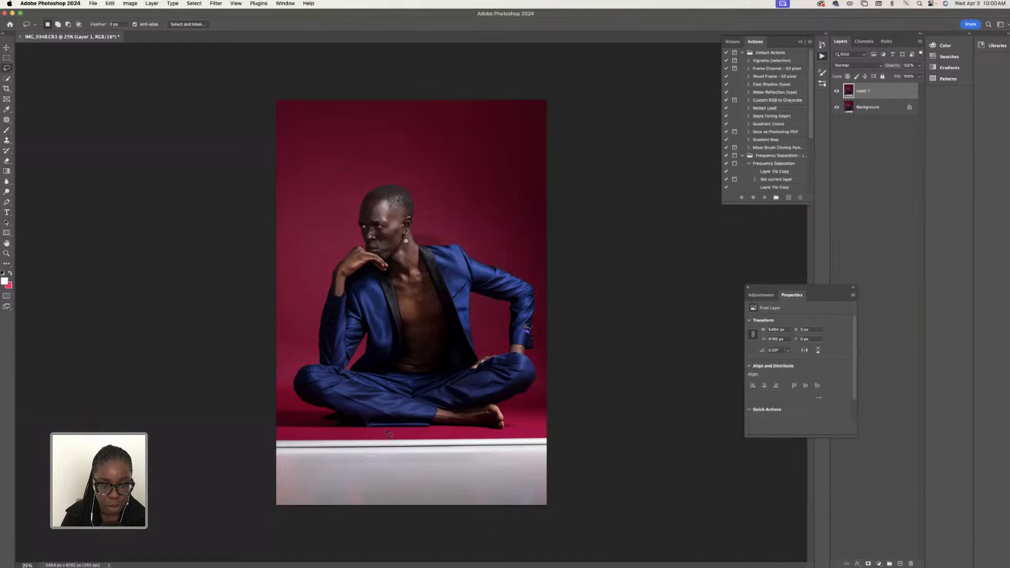
pyautogui.moveTo(387, 431); pyautogui.dragTo(340, 430)
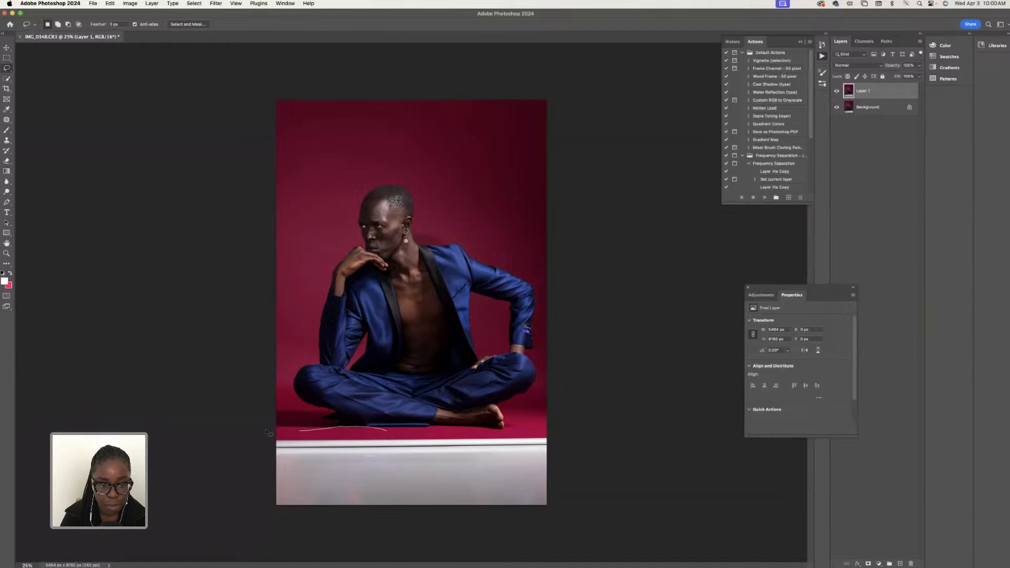
pyautogui.moveTo(268, 433)
pyautogui.mouseDown()
pyautogui.moveTo(304, 549)
pyautogui.moveTo(477, 540)
pyautogui.moveTo(582, 501)
pyautogui.moveTo(578, 439)
pyautogui.moveTo(565, 422)
pyautogui.moveTo(503, 434)
pyautogui.moveTo(386, 430)
pyautogui.mouseUp()
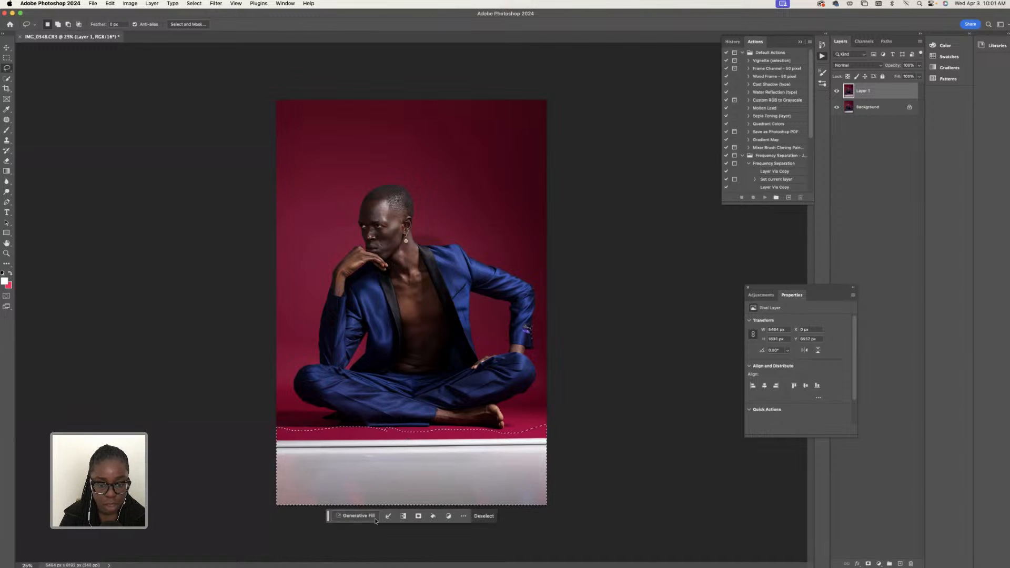
pyautogui.click(357, 516)
pyautogui.click(477, 517)
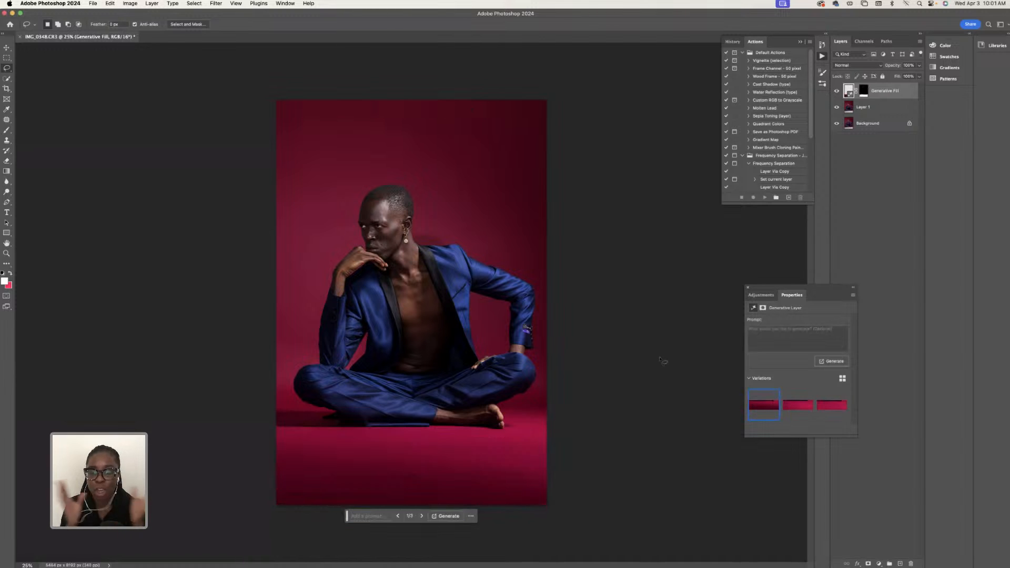
# - Merge the Generative Fill layer with Layer 1
pyautogui.click(867, 109)
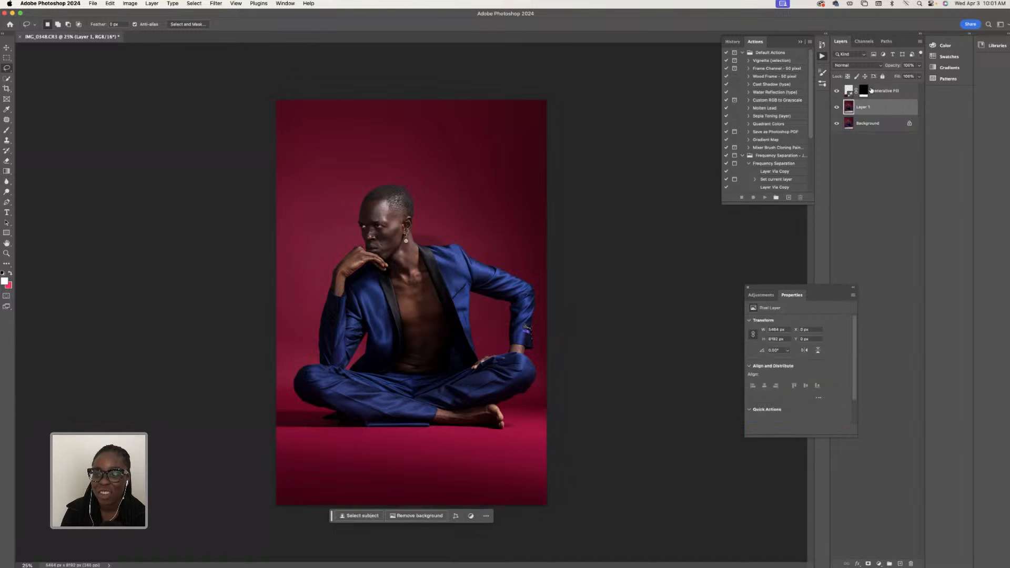
pyautogui.keyDown('shift'); pyautogui.click(872, 92); pyautogui.keyUp('shift')
pyautogui.rightClick(872, 91)
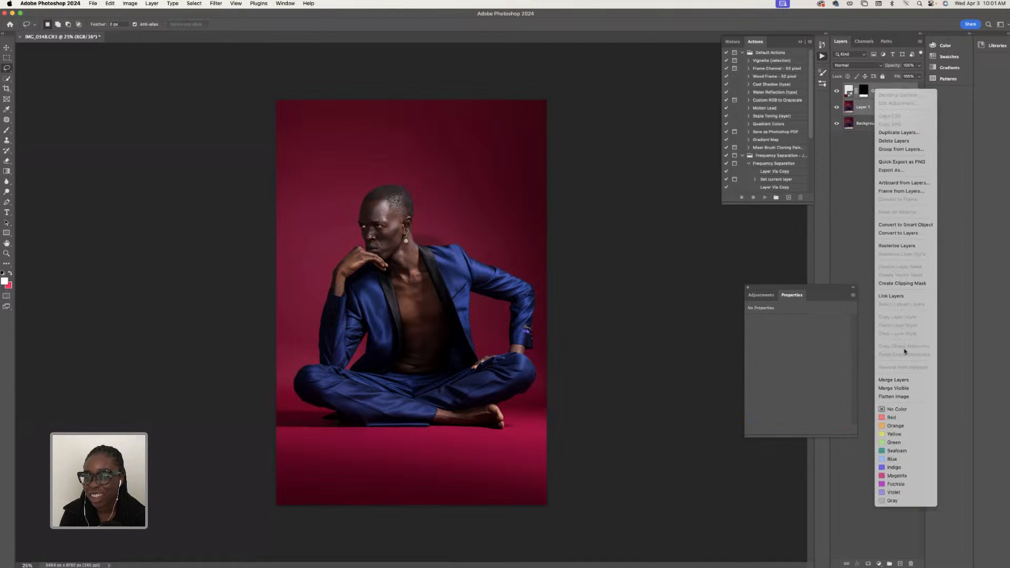
pyautogui.click(894, 380)
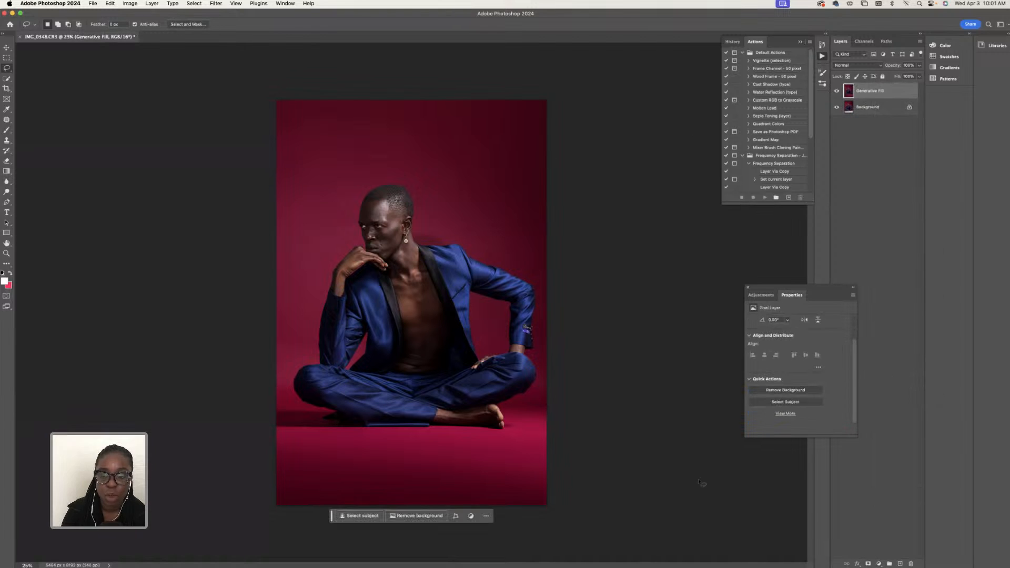
# - Add a Hue/Saturation adjustment layer above the merged layer and move its settings closer to the photo
pyautogui.click(879, 563)
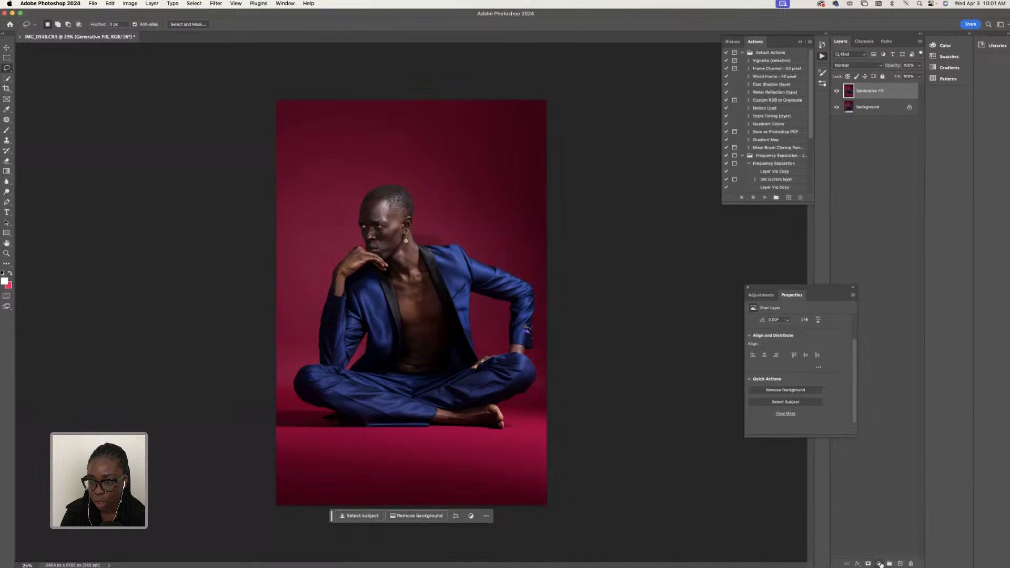
pyautogui.click(879, 563)
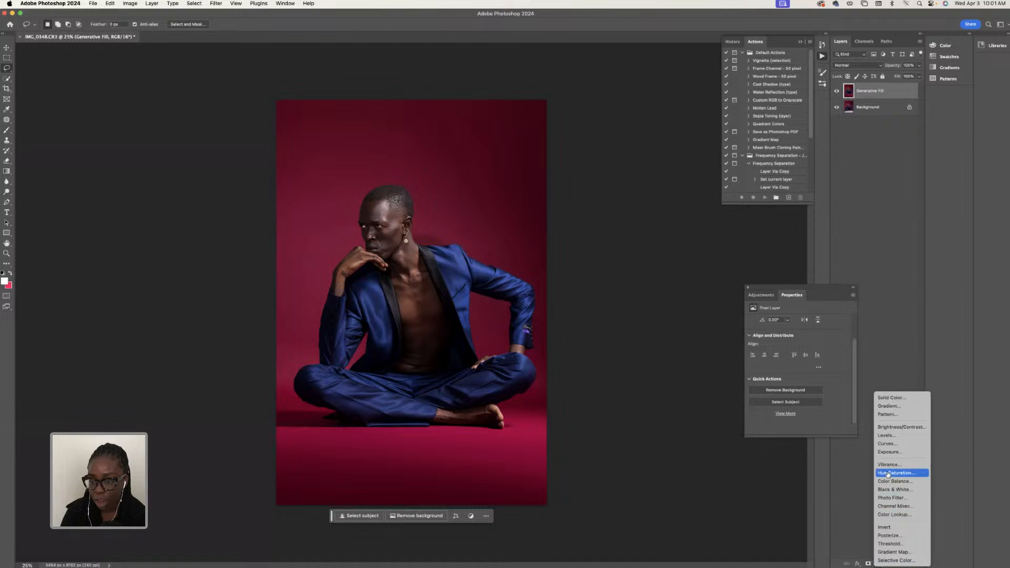
pyautogui.click(893, 473)
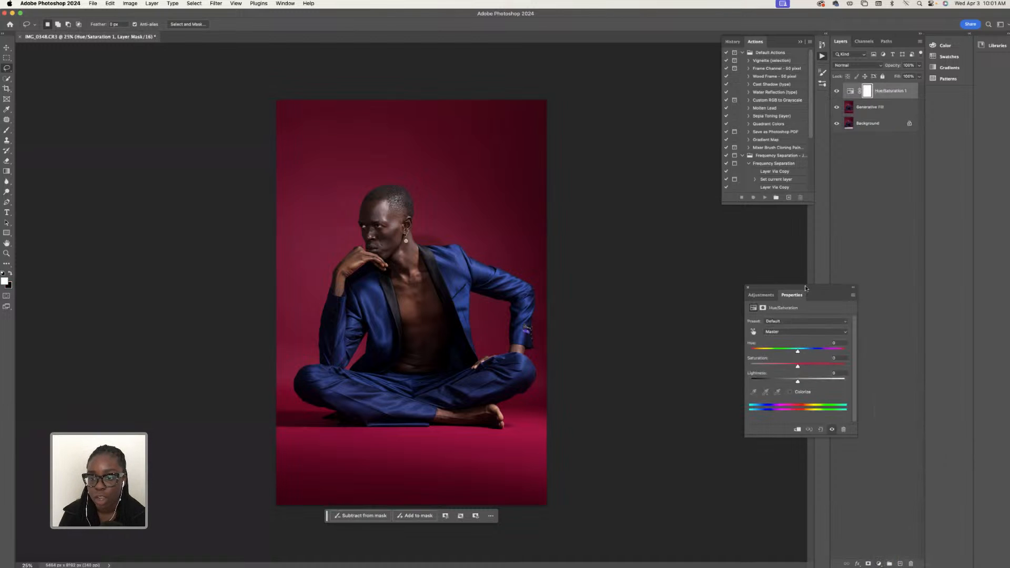
pyautogui.moveTo(805, 288); pyautogui.dragTo(774, 216)
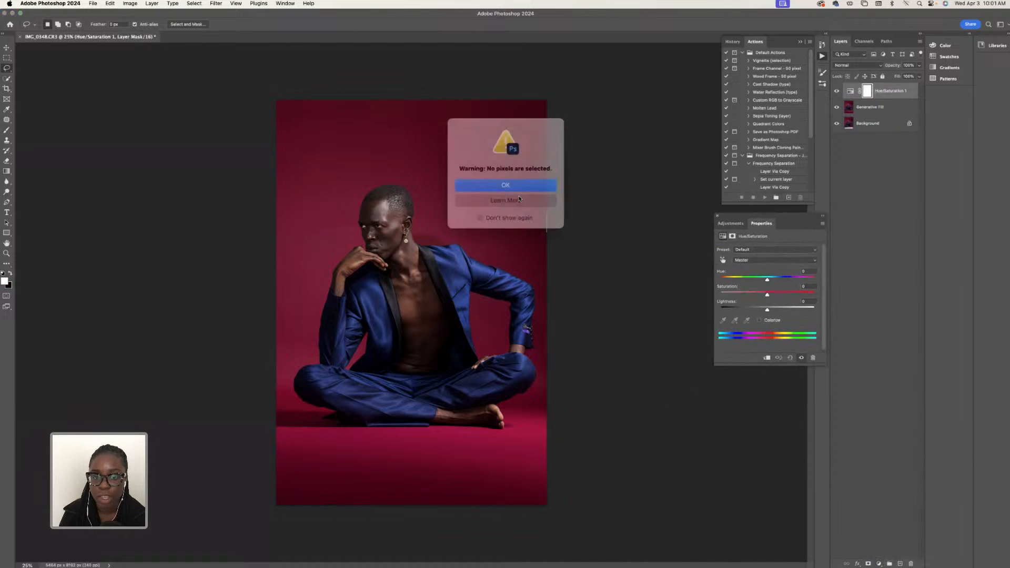
pyautogui.click(520, 187)
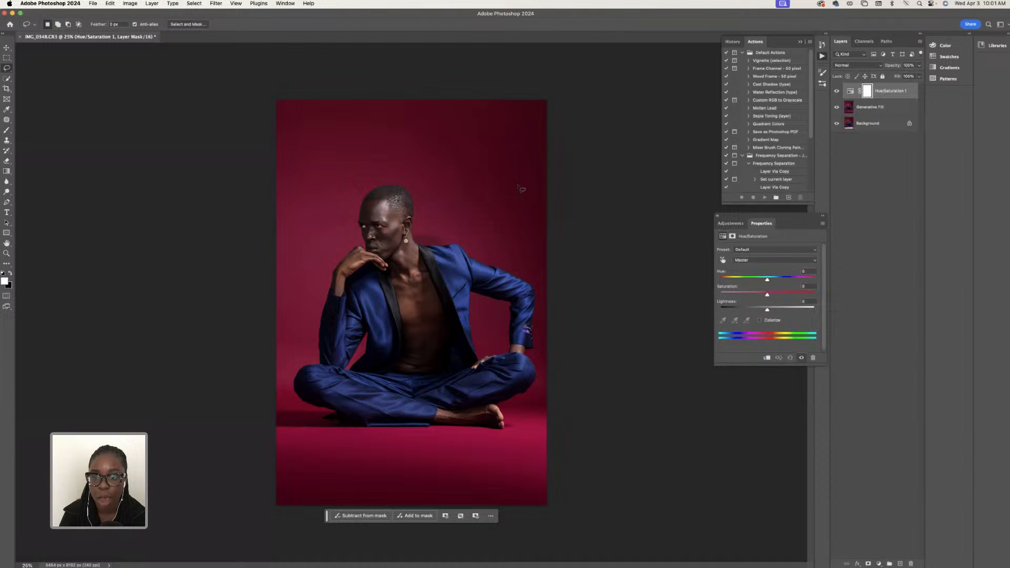
# - Try shifting only the Reds hue to -48 in the Hue/Saturation adjustment, and bring it back to neutral
pyautogui.click(745, 260)
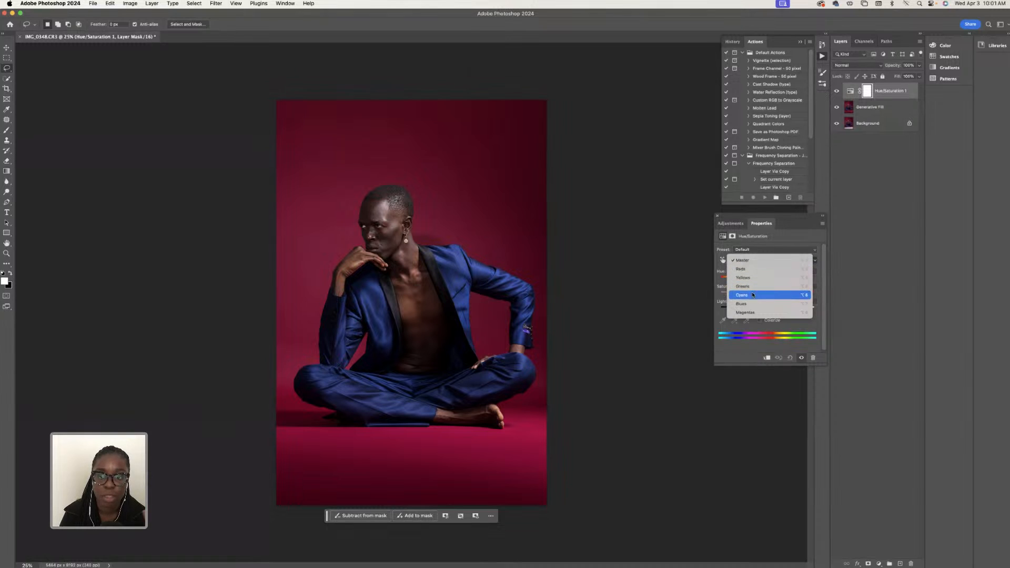
pyautogui.click(748, 261)
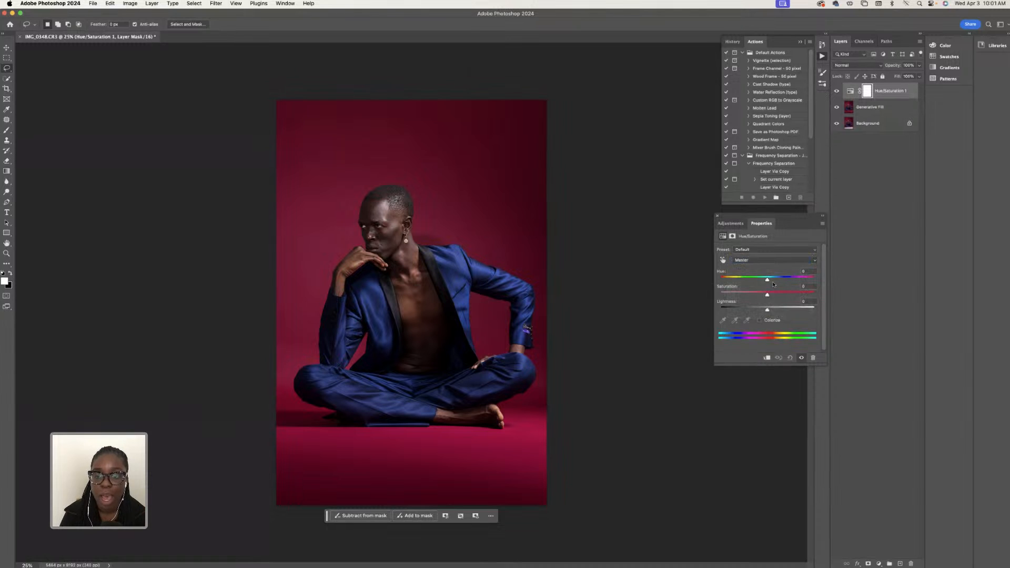
pyautogui.click(757, 262)
pyautogui.click(760, 270)
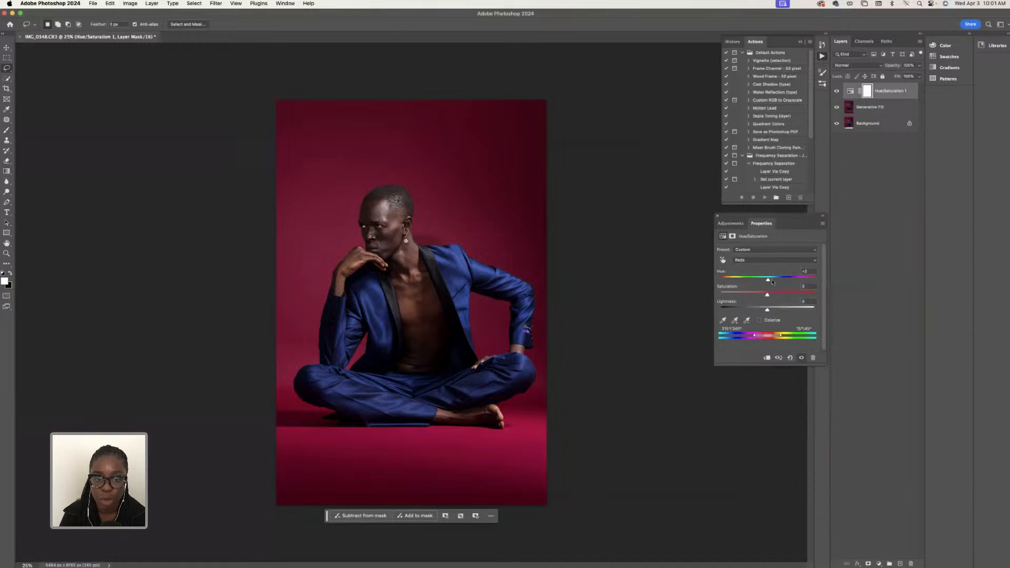
pyautogui.moveTo(768, 280); pyautogui.dragTo(745, 281)
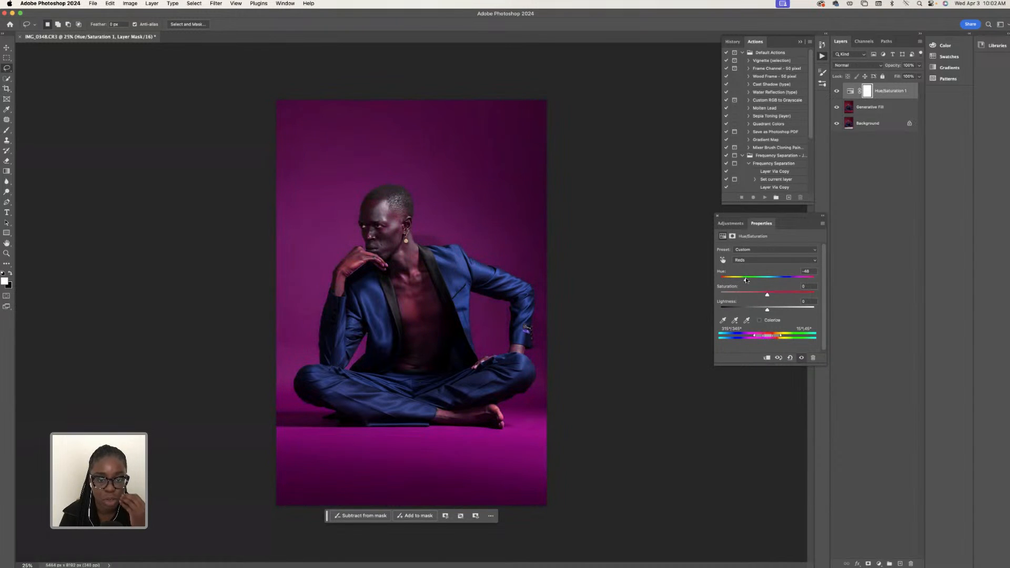
pyautogui.moveTo(746, 279); pyautogui.dragTo(767, 279)
# - Set the hue of the Master range to +33 to recolour the suit and backdrop
pyautogui.click(755, 258)
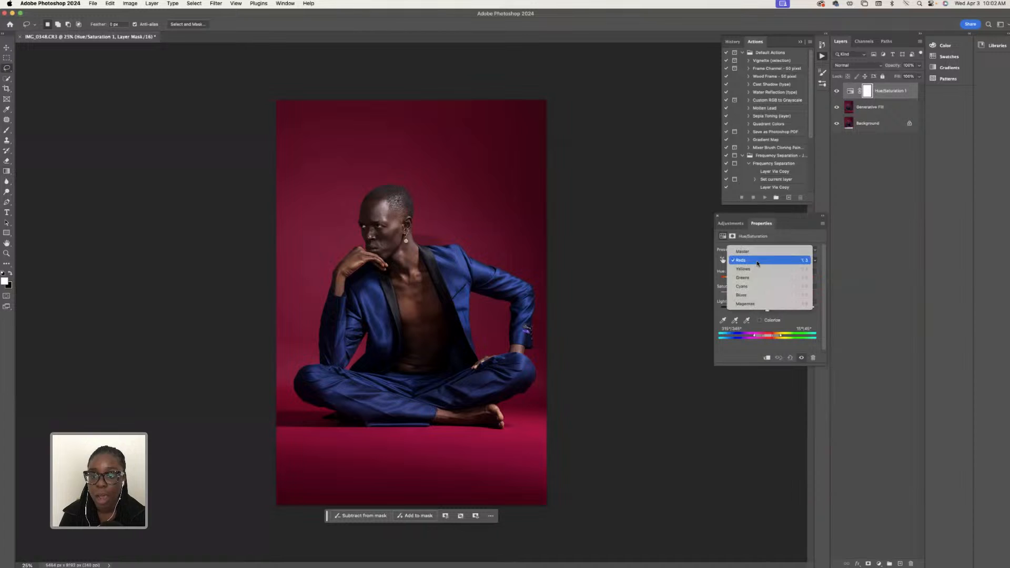
pyautogui.click(757, 252)
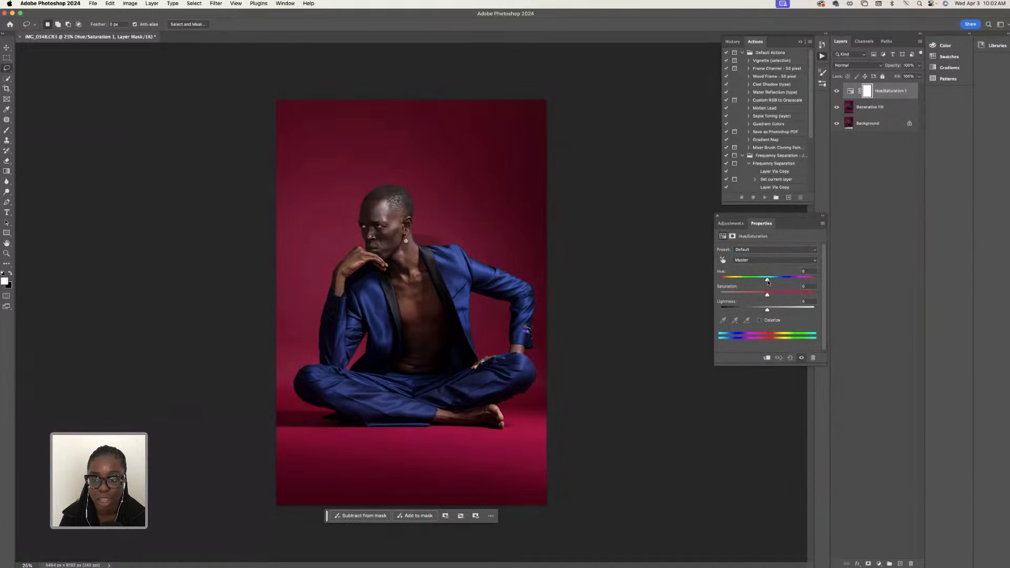
pyautogui.moveTo(775, 281)
pyautogui.mouseDown()
pyautogui.moveTo(817, 279)
pyautogui.moveTo(730, 278)
pyautogui.moveTo(809, 279)
pyautogui.moveTo(790, 280)
pyautogui.mouseUp()
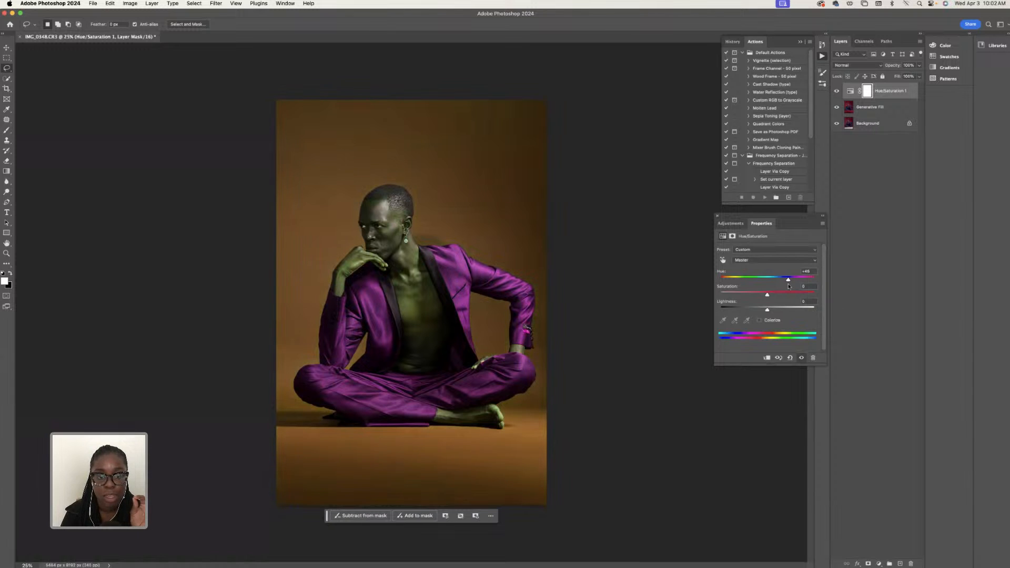
pyautogui.moveTo(788, 287); pyautogui.dragTo(783, 288)
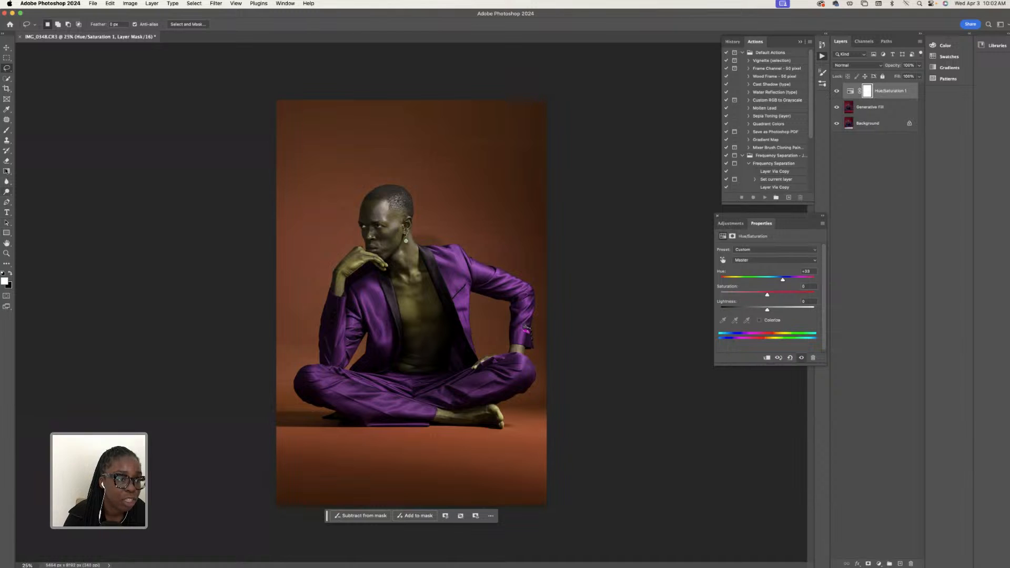
# - Erase the hue shift from the man's face, neck and chest on the adjustment's mask, using a soft round eraser with 28% hardness
pyautogui.click(7, 161)
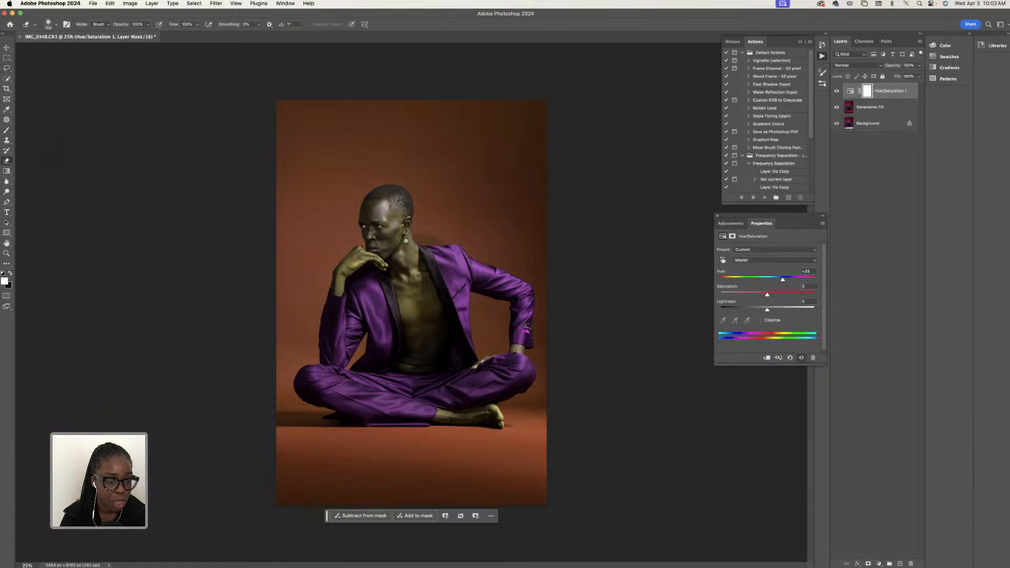
pyautogui.write('50')
pyautogui.press('Return')
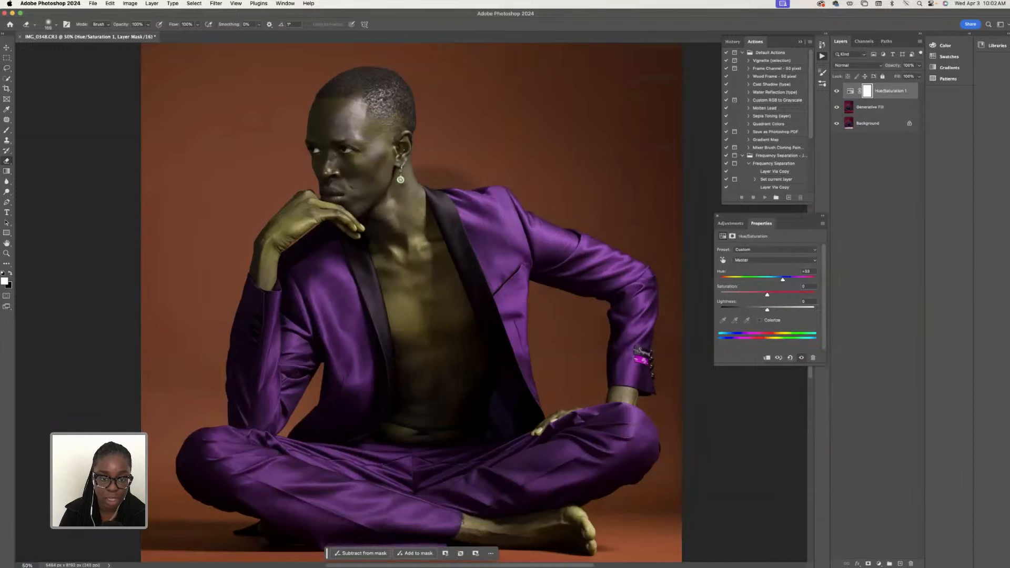
pyautogui.scroll(-10, 333, 159)
pyautogui.scroll(10, 332, 159)
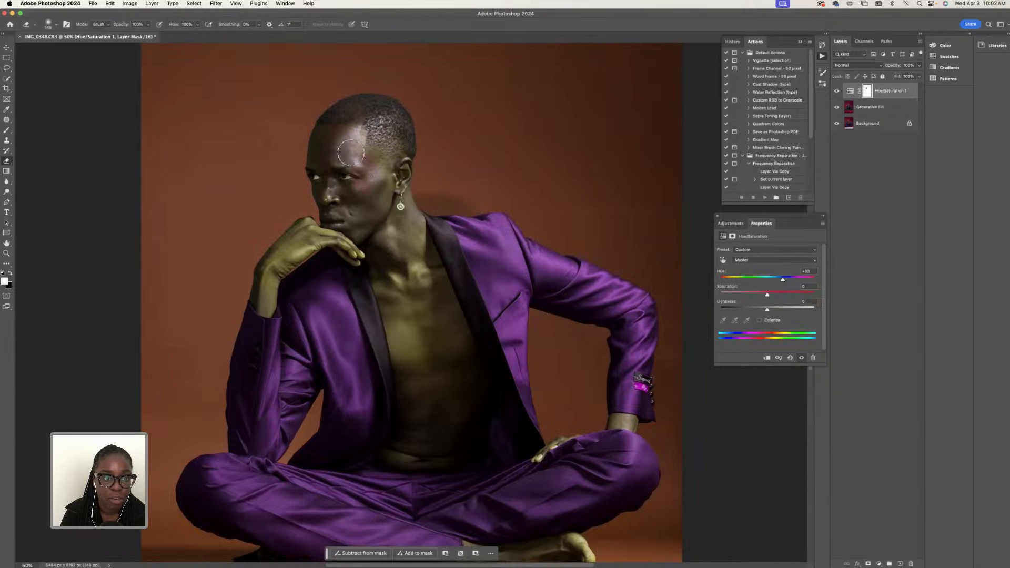
pyautogui.click(56, 24)
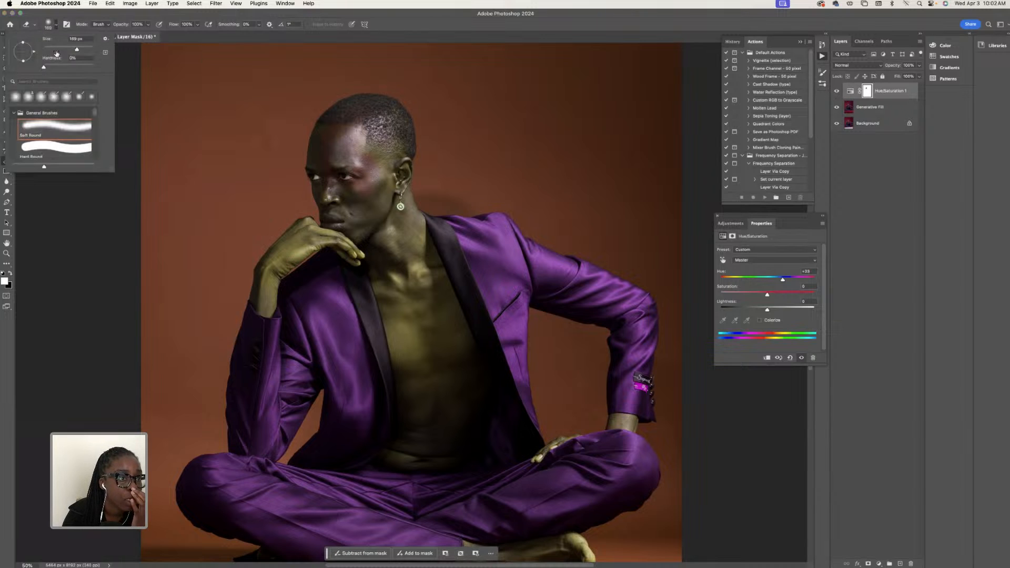
pyautogui.moveTo(57, 70); pyautogui.dragTo(58, 70)
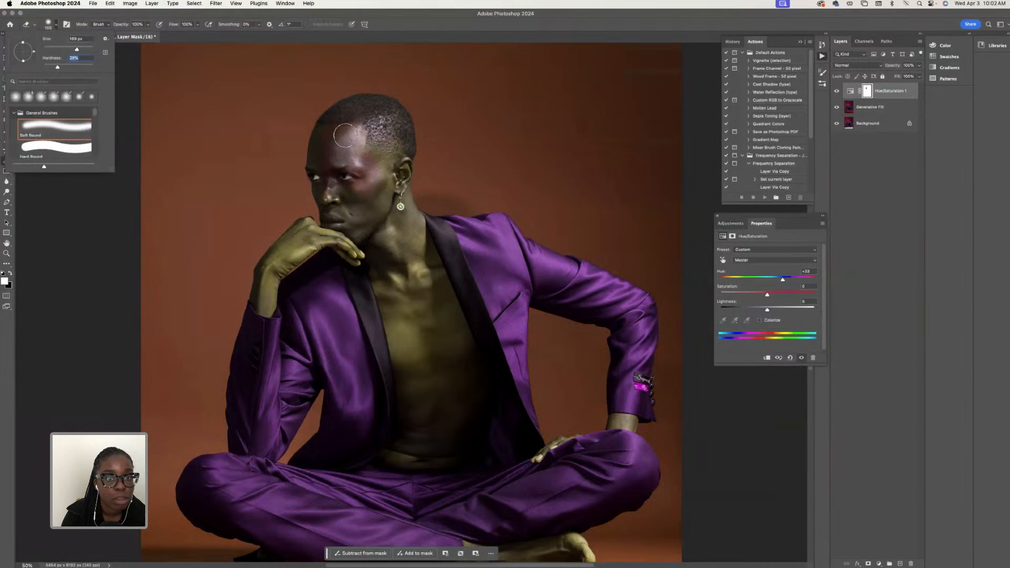
pyautogui.moveTo(369, 150); pyautogui.dragTo(389, 156)
pyautogui.moveTo(370, 208)
pyautogui.mouseDown()
pyautogui.moveTo(368, 177)
pyautogui.moveTo(388, 230)
pyautogui.moveTo(382, 184)
pyautogui.moveTo(392, 192)
pyautogui.moveTo(388, 173)
pyautogui.moveTo(397, 187)
pyautogui.moveTo(398, 148)
pyautogui.moveTo(396, 126)
pyautogui.moveTo(367, 121)
pyautogui.moveTo(340, 154)
pyautogui.moveTo(343, 215)
pyautogui.moveTo(332, 193)
pyautogui.moveTo(369, 236)
pyautogui.moveTo(357, 212)
pyautogui.moveTo(352, 225)
pyautogui.moveTo(337, 218)
pyautogui.moveTo(337, 233)
pyautogui.moveTo(404, 261)
pyautogui.moveTo(390, 225)
pyautogui.moveTo(421, 251)
pyautogui.moveTo(394, 204)
pyautogui.moveTo(402, 212)
pyautogui.moveTo(400, 165)
pyautogui.moveTo(398, 195)
pyautogui.mouseUp()
pyautogui.moveTo(413, 283)
pyautogui.mouseDown()
pyautogui.moveTo(415, 366)
pyautogui.moveTo(377, 259)
pyautogui.moveTo(413, 345)
pyautogui.moveTo(389, 254)
pyautogui.moveTo(418, 350)
pyautogui.moveTo(443, 377)
pyautogui.moveTo(419, 287)
pyautogui.moveTo(435, 311)
pyautogui.moveTo(433, 286)
pyautogui.mouseUp()
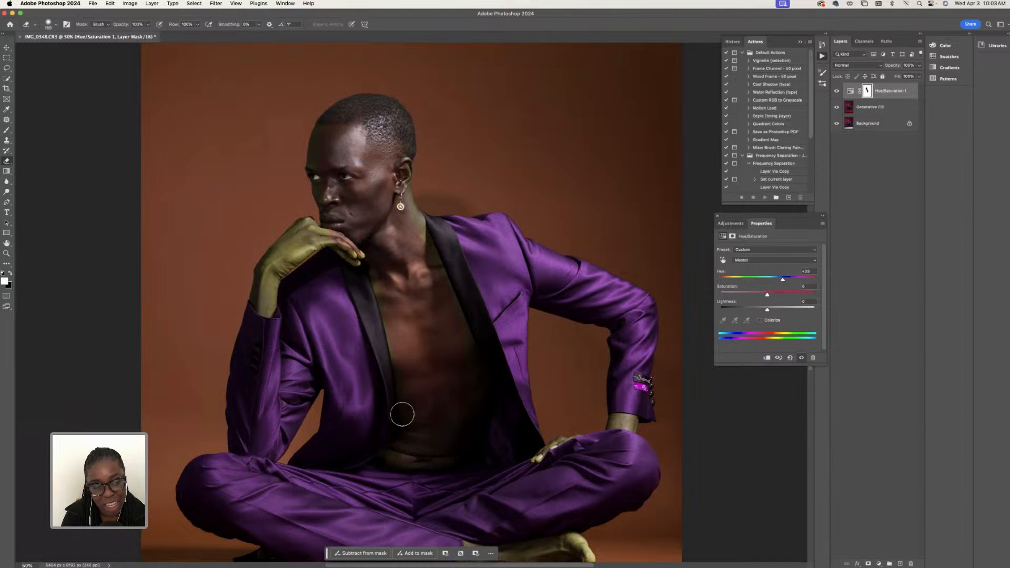
# - Erase the hue shift from the lower torso and the raised wrist and hand with a smaller eraser, undoing stray strokes
pyautogui.click(53, 27)
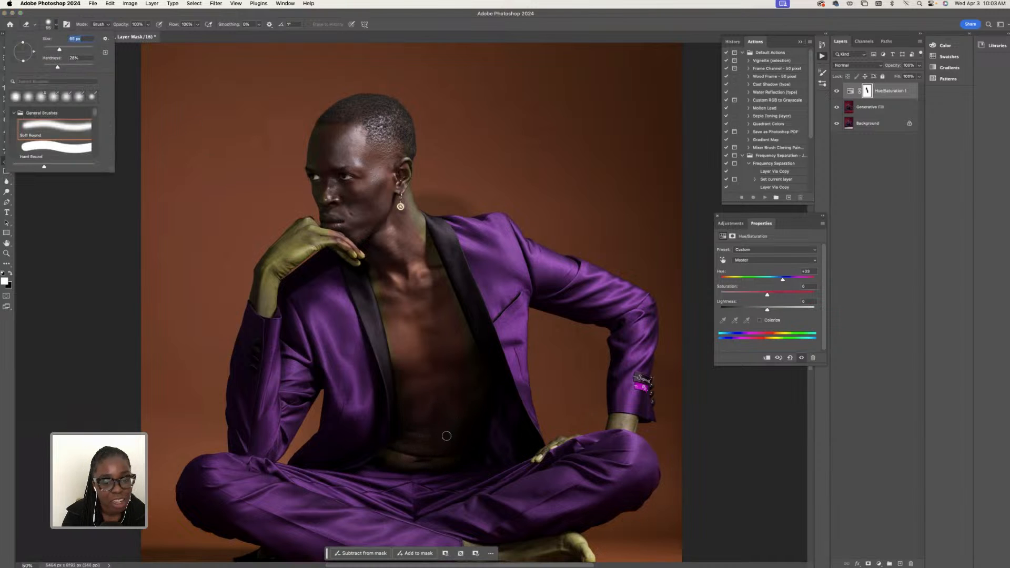
pyautogui.click(403, 463)
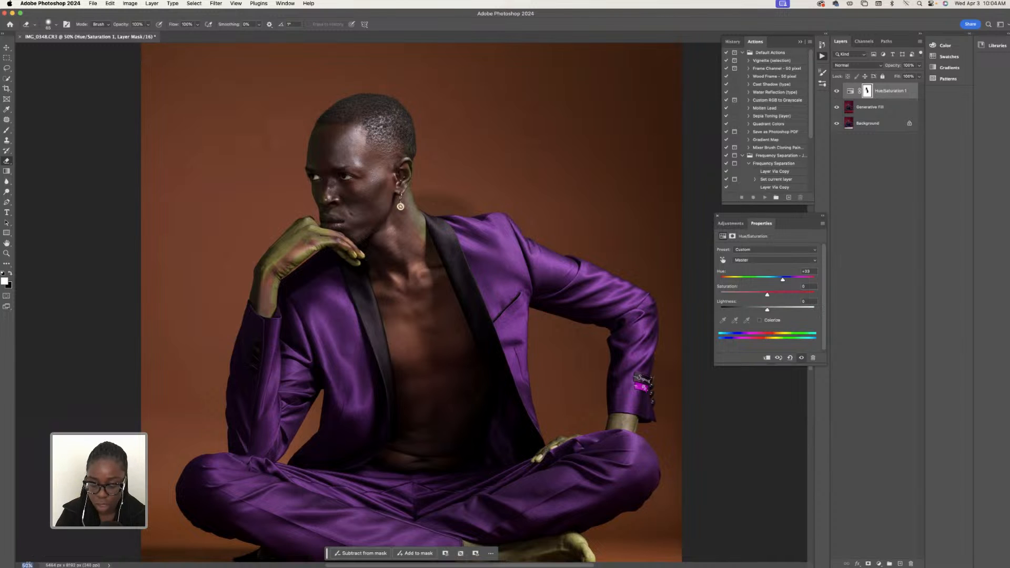
pyautogui.press('Return')
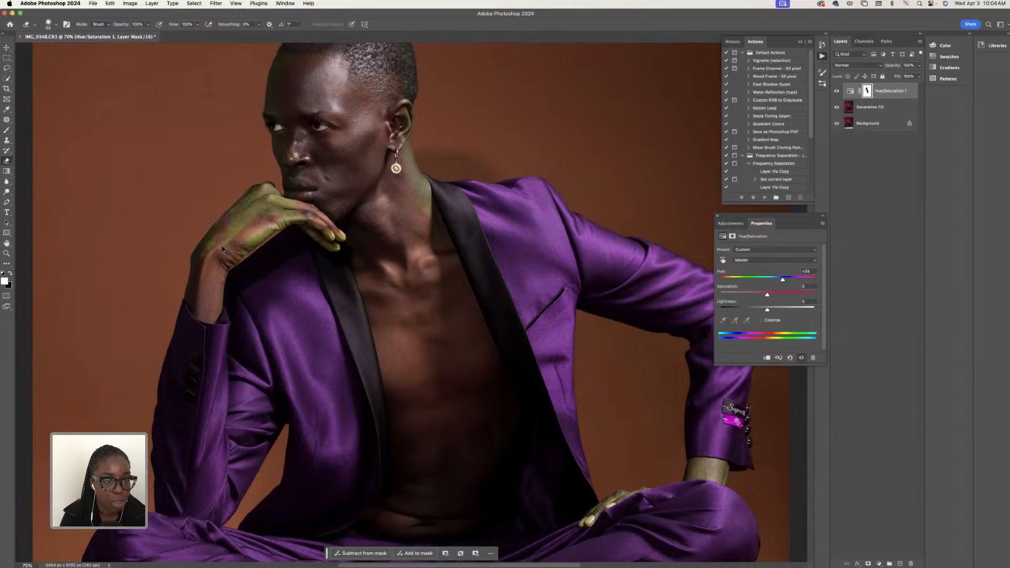
pyautogui.press('super+z')
pyautogui.press('super+z')
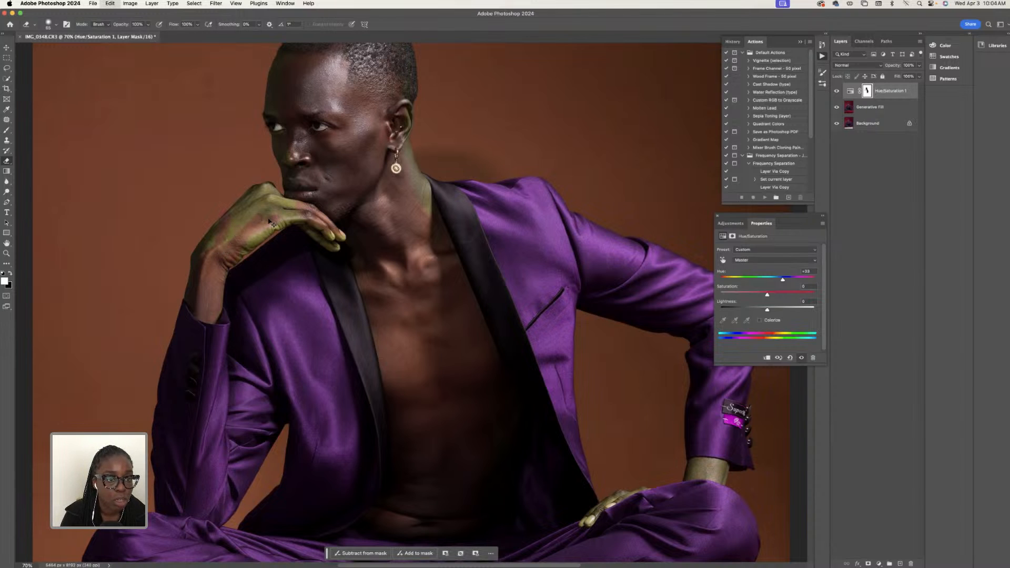
pyautogui.press('super+z')
pyautogui.moveTo(245, 230)
pyautogui.mouseDown()
pyautogui.moveTo(221, 243)
pyautogui.moveTo(235, 211)
pyautogui.moveTo(211, 248)
pyautogui.mouseUp()
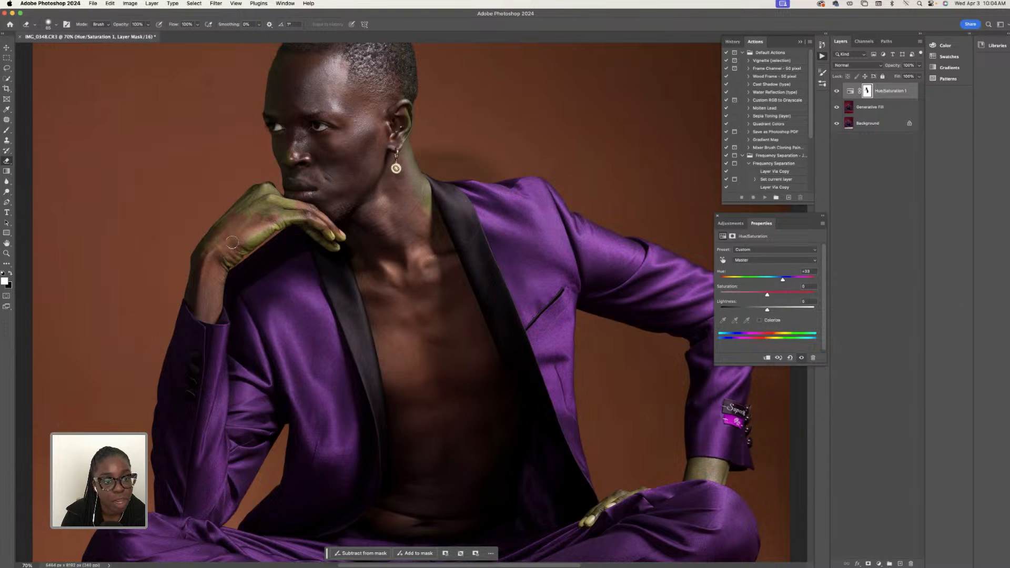
# - Reduce the eraser size to 49 px and erase the remaining tint from the raised hand, fingers, neck and ear
pyautogui.click(48, 25)
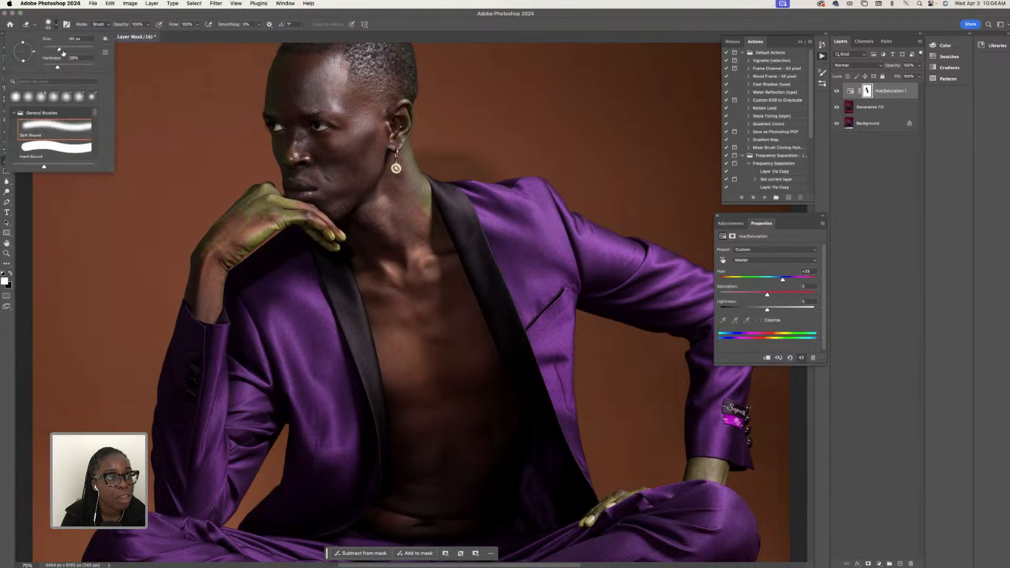
pyautogui.click(252, 246)
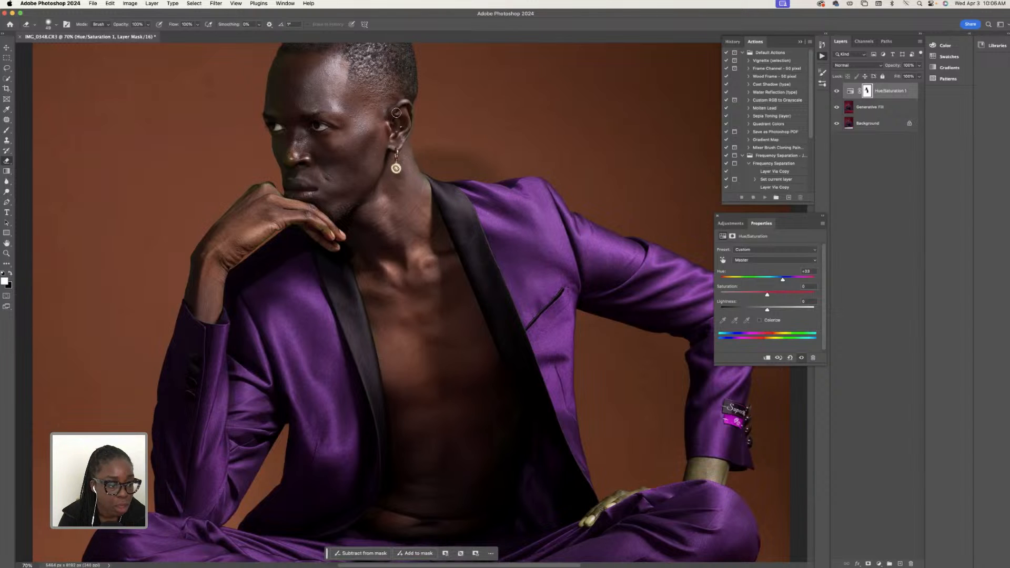
pyautogui.scroll(3, 396, 112)
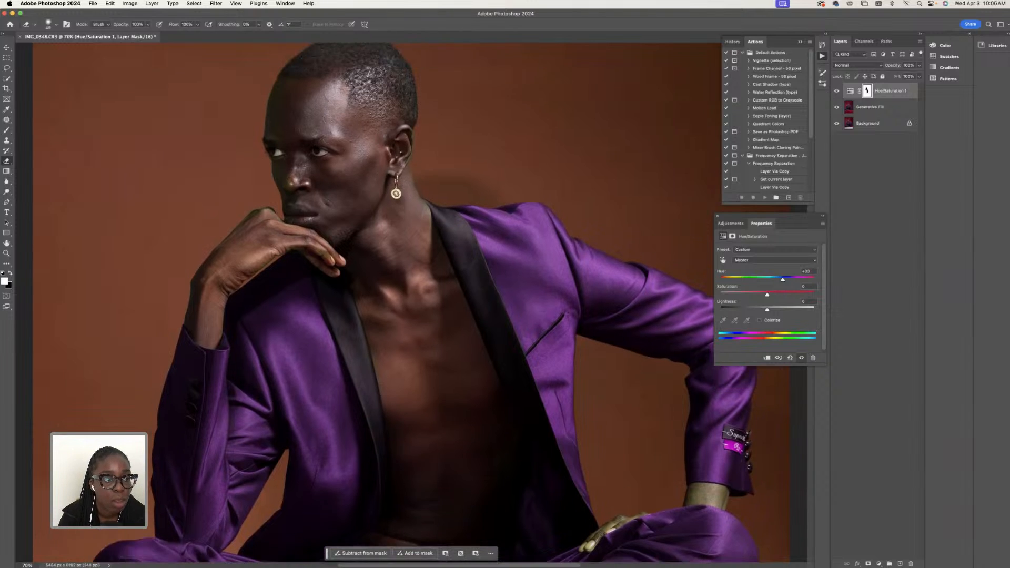
# - Set the eraser size to about 70 px and erase the hue shift from the bare foot and ankle on the mask
pyautogui.scroll(9, 379, 233)
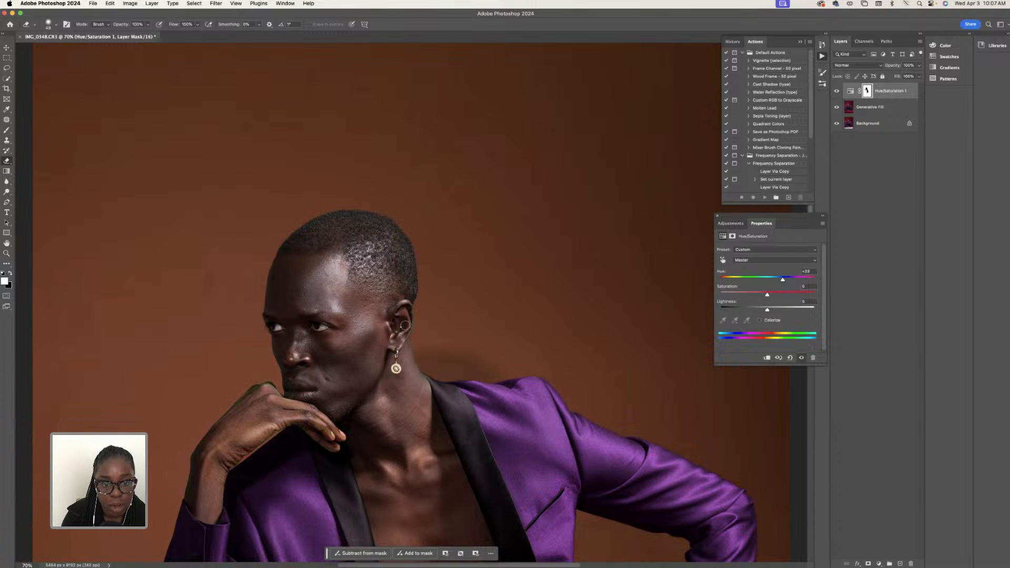
pyautogui.scroll(-6, 600, 343)
pyautogui.scroll(-4, 600, 343)
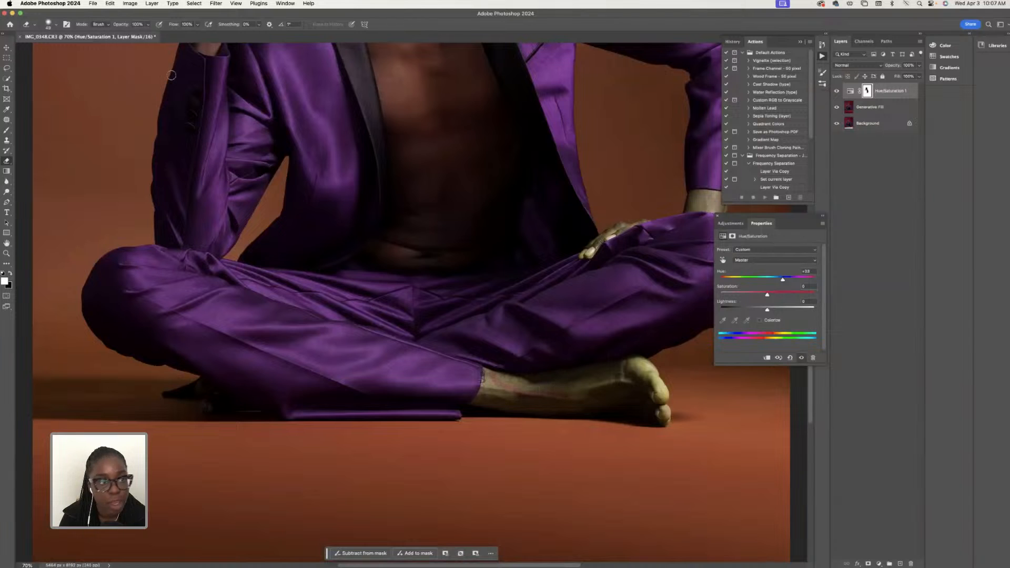
pyautogui.rightClick(64, 42)
pyautogui.moveTo(64, 50); pyautogui.dragTo(49, 50)
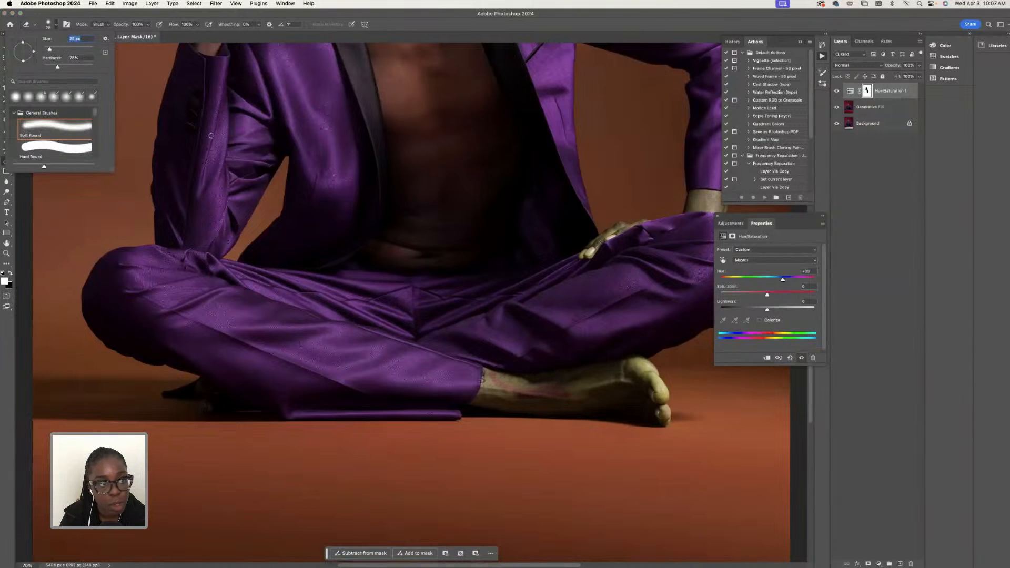
pyautogui.click(62, 50)
pyautogui.moveTo(608, 396)
pyautogui.mouseDown()
pyautogui.moveTo(537, 388)
pyautogui.moveTo(617, 374)
pyautogui.moveTo(587, 391)
pyautogui.moveTo(659, 411)
pyautogui.moveTo(612, 394)
pyautogui.moveTo(583, 398)
pyautogui.moveTo(614, 405)
pyautogui.moveTo(484, 401)
pyautogui.moveTo(488, 373)
pyautogui.moveTo(520, 392)
pyautogui.moveTo(503, 383)
pyautogui.moveTo(563, 390)
pyautogui.moveTo(610, 377)
pyautogui.moveTo(567, 379)
pyautogui.mouseUp()
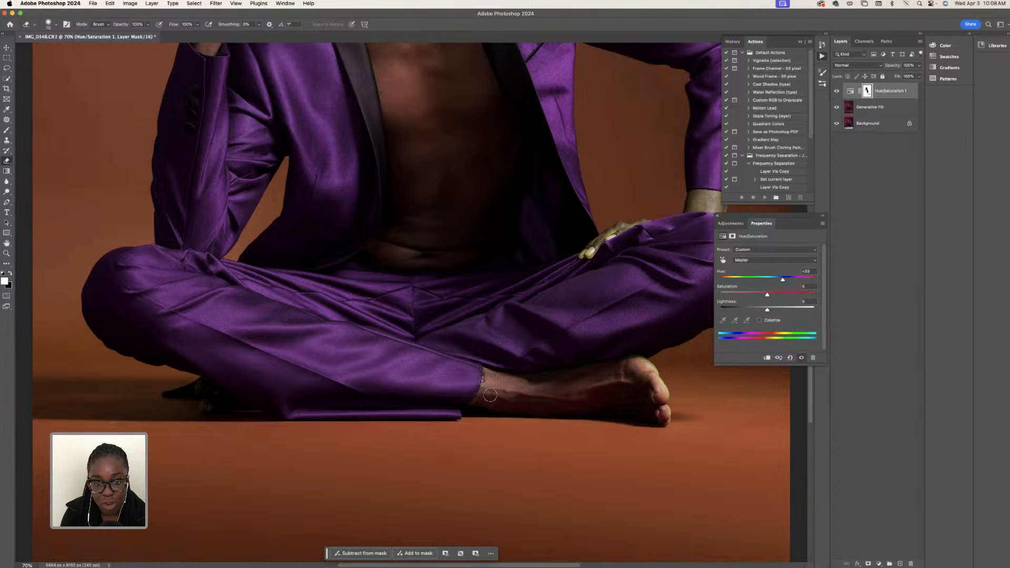
# - Erase the hue shift from the wrist and the hand resting on the knee, using a 44 px eraser for the hand
pyautogui.scroll(5, 673, 332)
pyautogui.scroll(5, 682, 358)
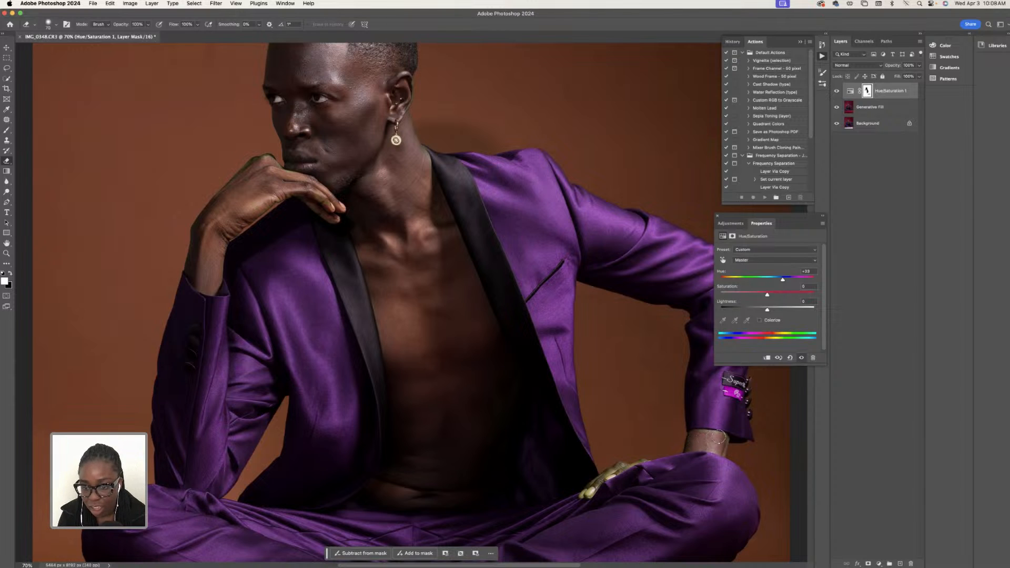
pyautogui.click(49, 25)
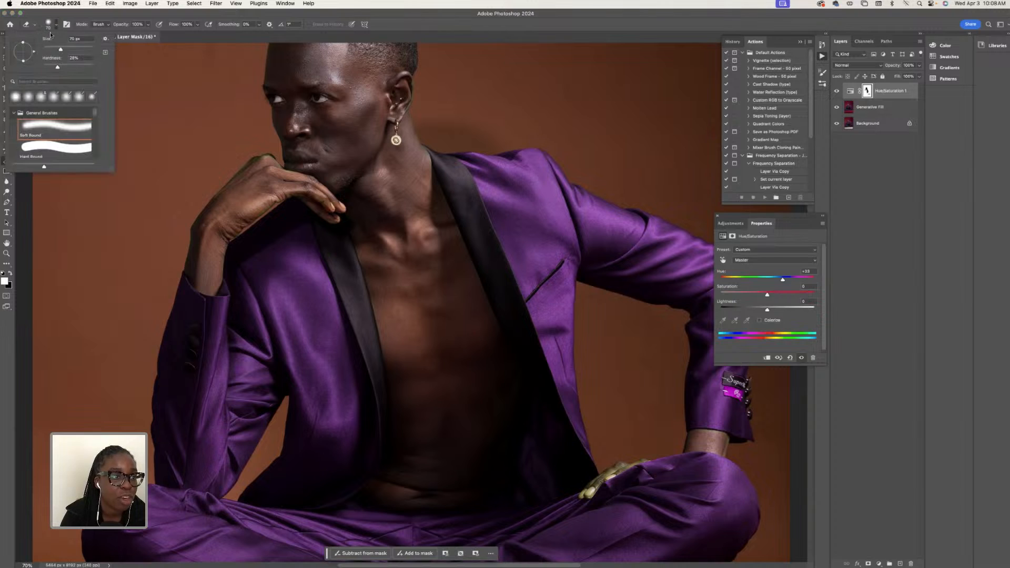
pyautogui.click(54, 50)
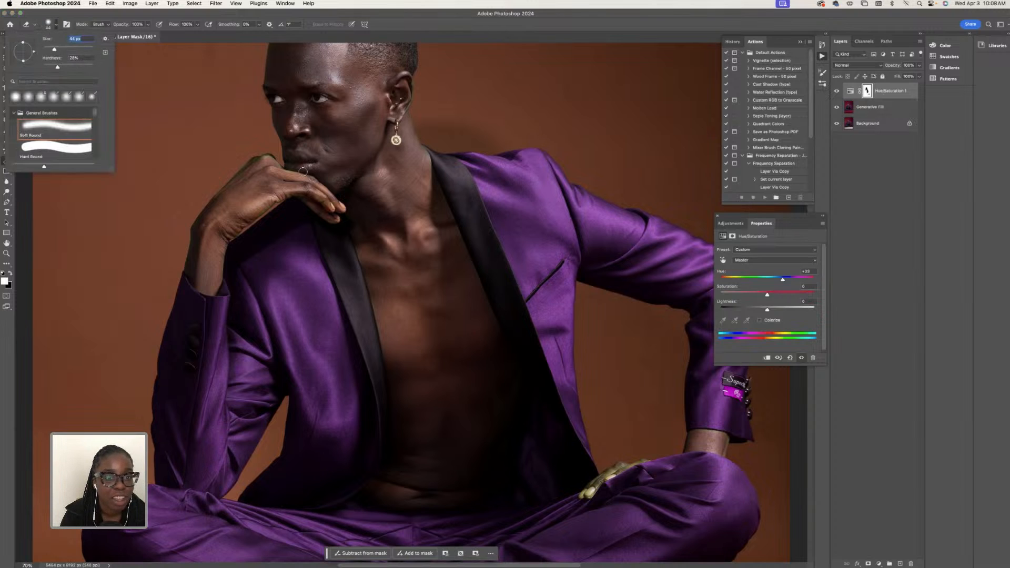
pyautogui.click(617, 472)
pyautogui.moveTo(613, 475); pyautogui.dragTo(587, 495)
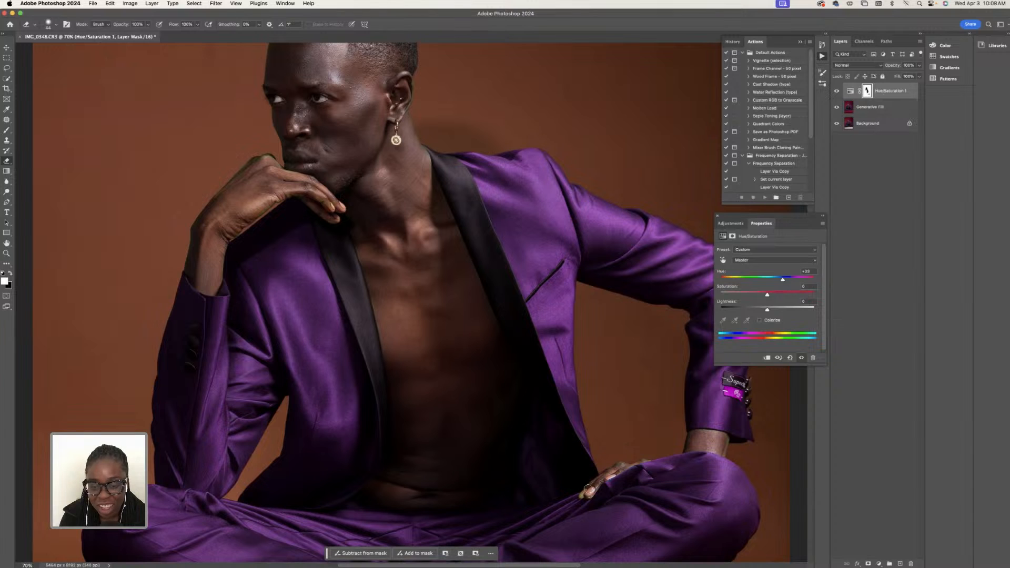
# - Fit the whole portrait in view and compare it with and without the Hue/Saturation layer
pyautogui.press('super+0')
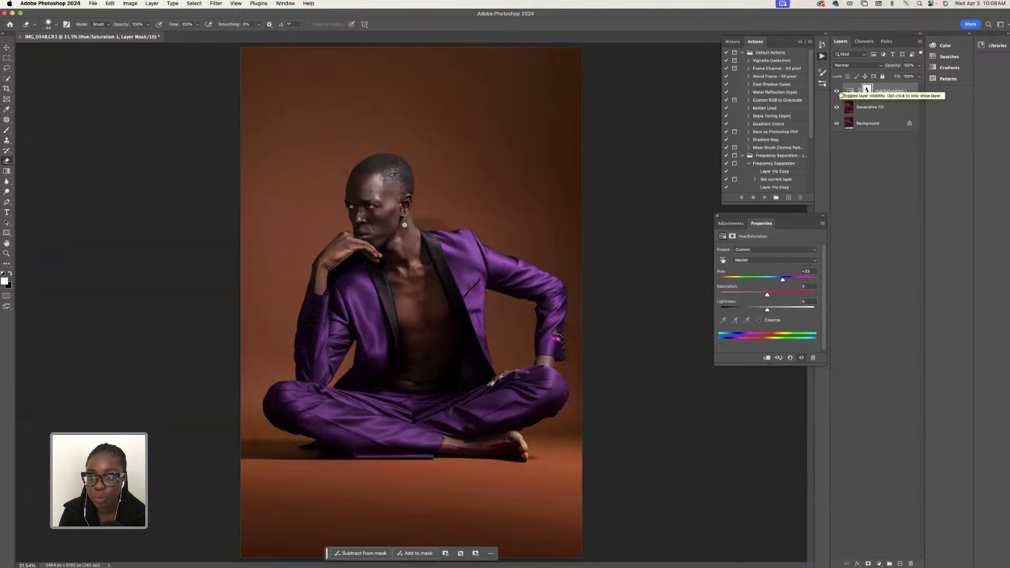
pyautogui.click(837, 91)
pyautogui.click(836, 91)
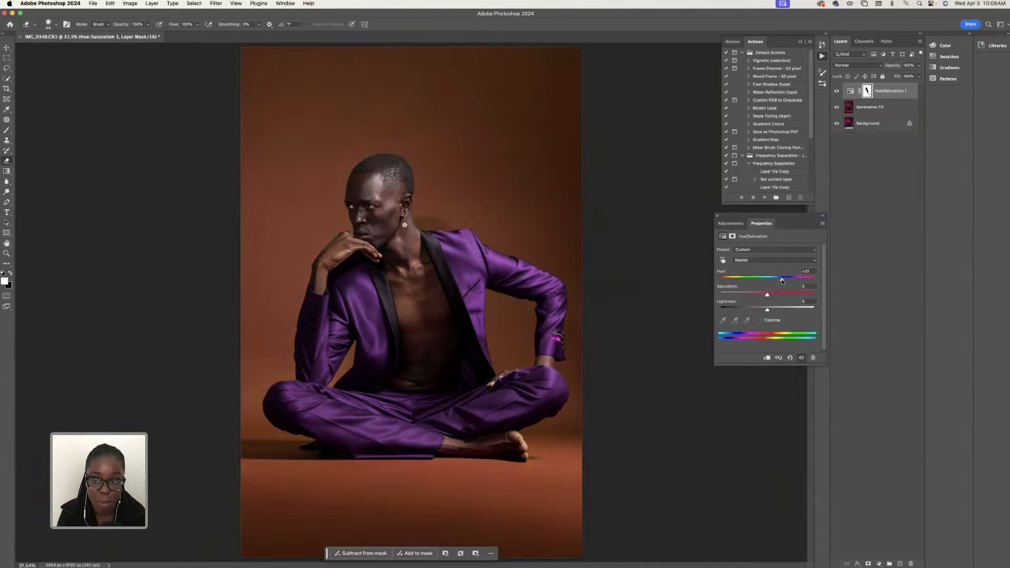
# - Try other hues for the suit and backdrop, including +38 and -73, with the saturation raised to +15
pyautogui.moveTo(782, 280); pyautogui.dragTo(744, 291)
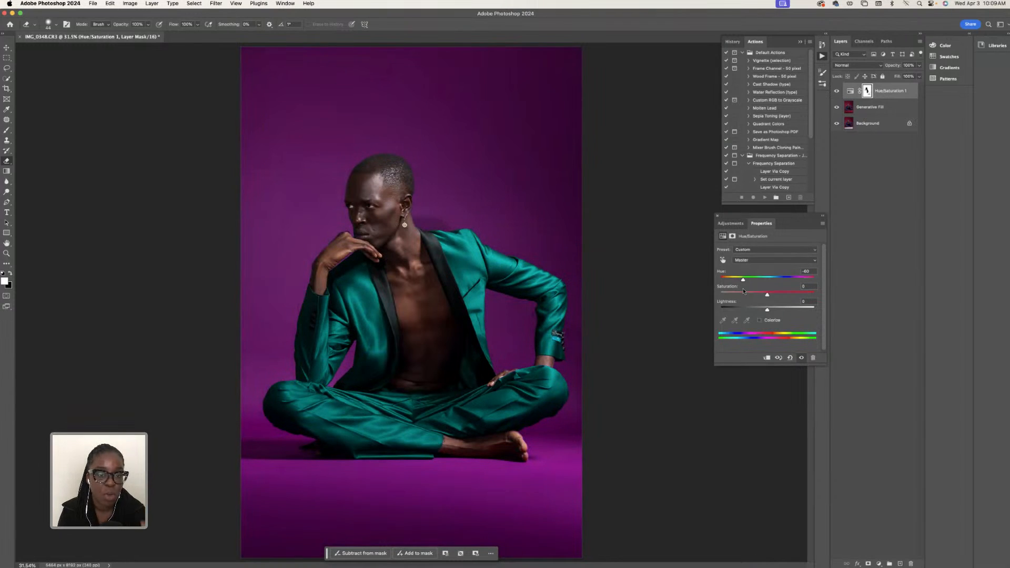
pyautogui.moveTo(744, 291); pyautogui.dragTo(775, 297)
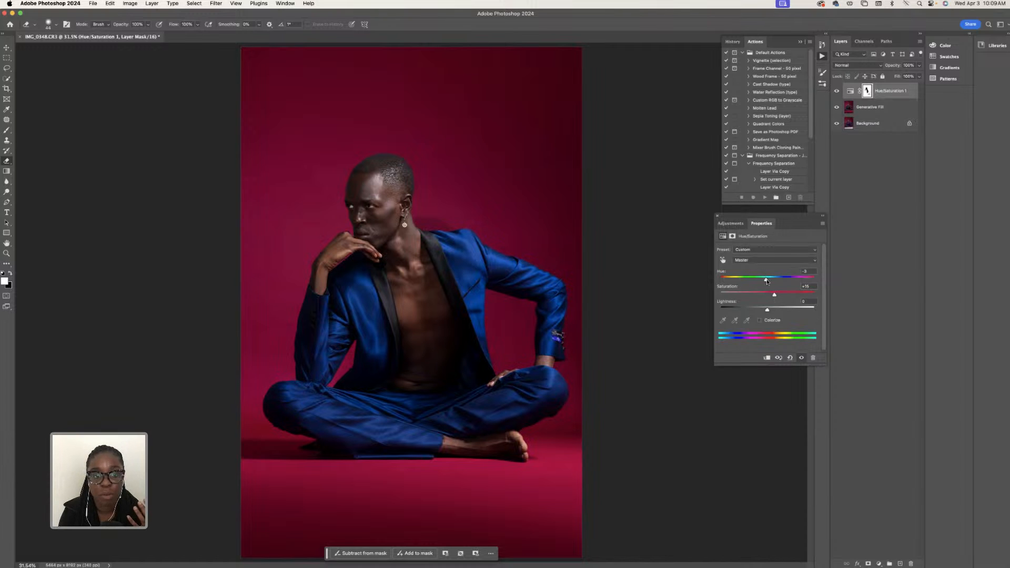
pyautogui.moveTo(779, 279); pyautogui.dragTo(786, 278)
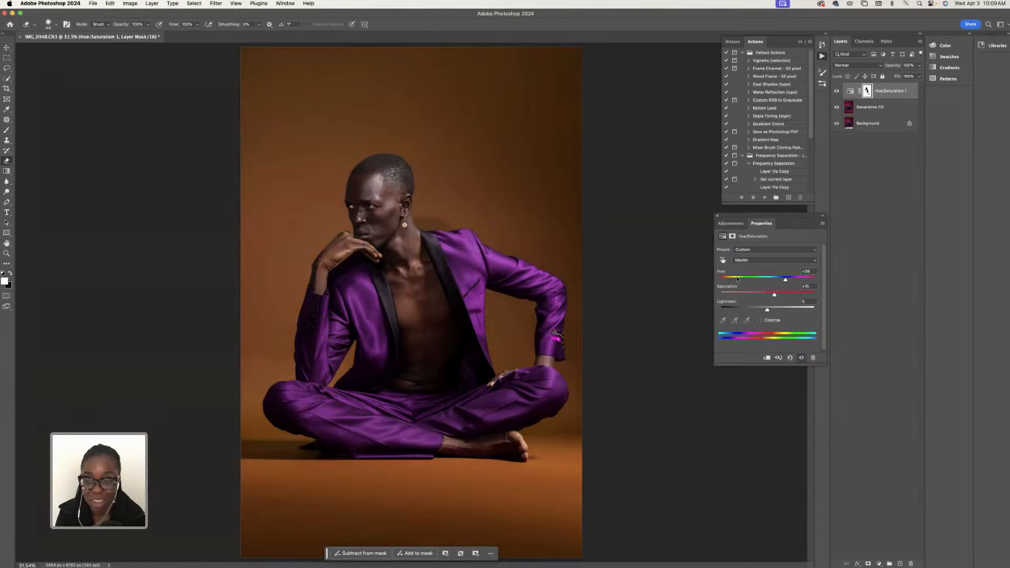
pyautogui.moveTo(786, 284); pyautogui.dragTo(741, 295)
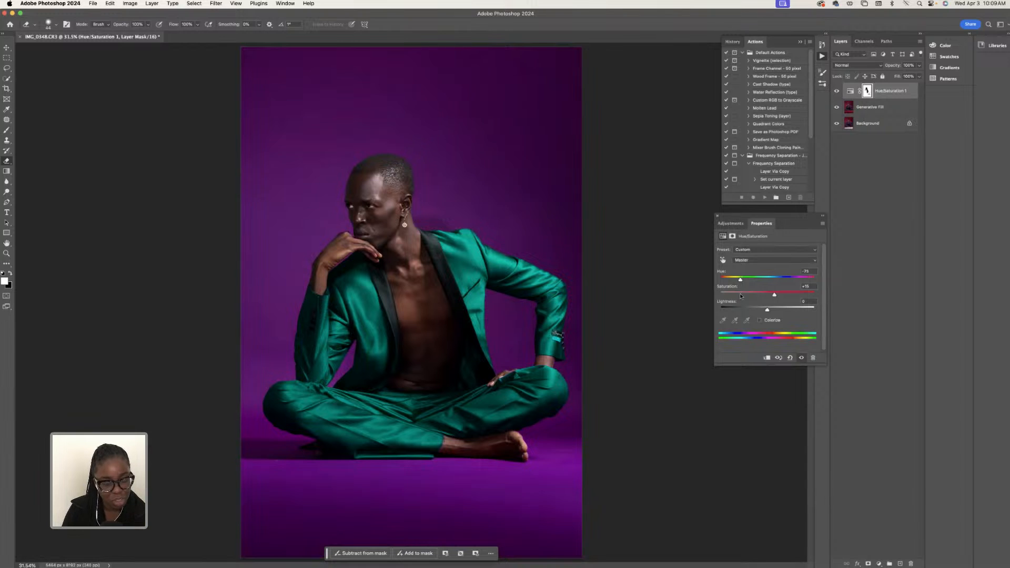
pyautogui.moveTo(743, 293)
pyautogui.mouseDown()
pyautogui.moveTo(729, 306)
pyautogui.moveTo(741, 298)
pyautogui.mouseUp()
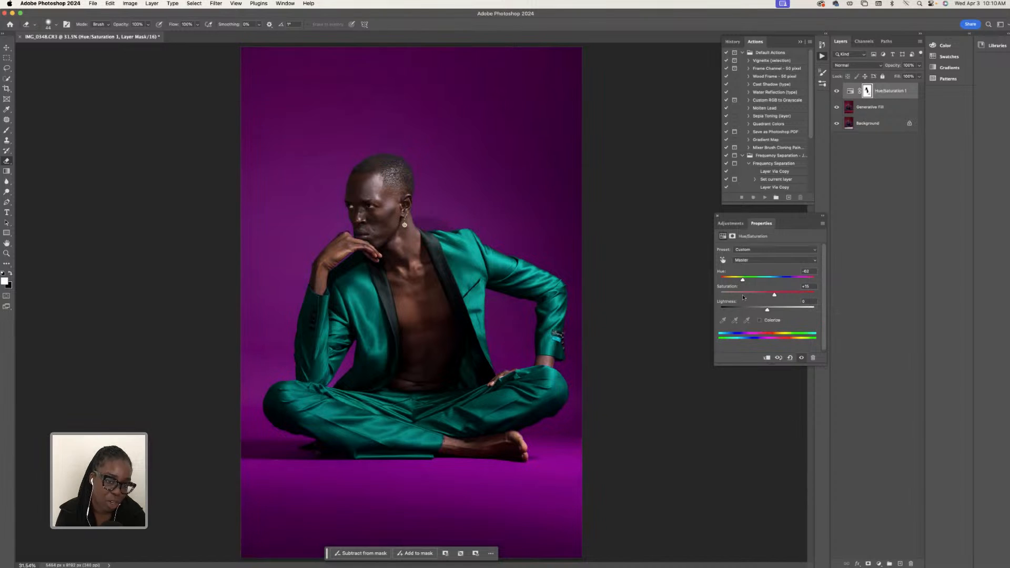
# - Set the Master hue to +30, saturation to +11 and lightness to -6, and compare the image with and without the adjustment
pyautogui.moveTo(742, 298); pyautogui.dragTo(781, 291)
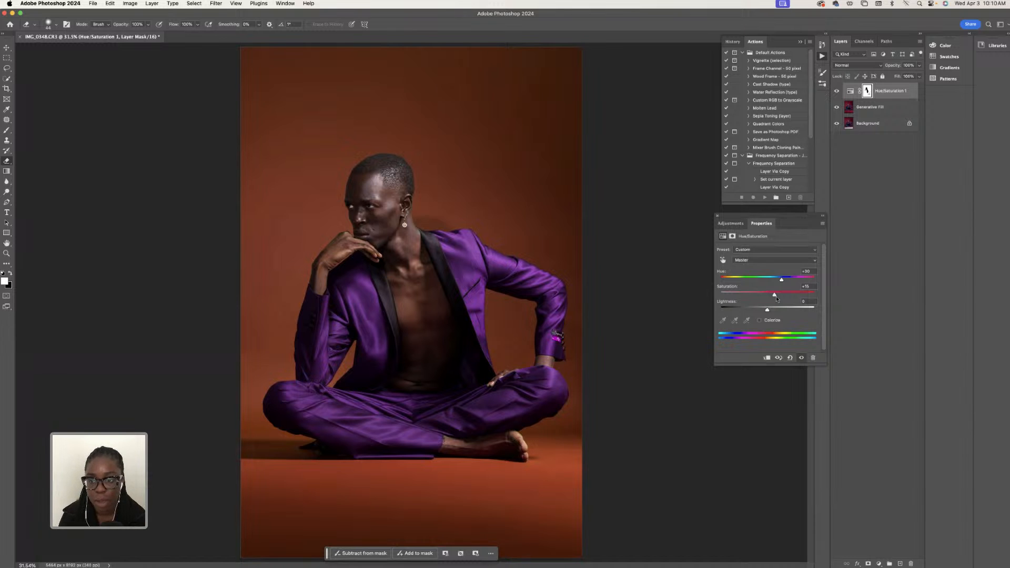
pyautogui.moveTo(776, 298); pyautogui.dragTo(756, 318)
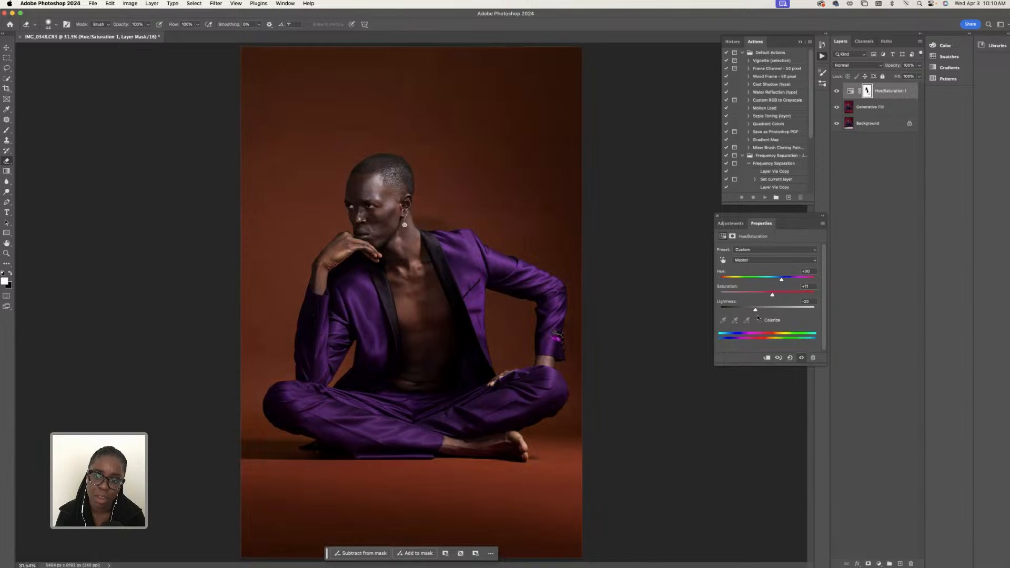
pyautogui.doubleClick(756, 311)
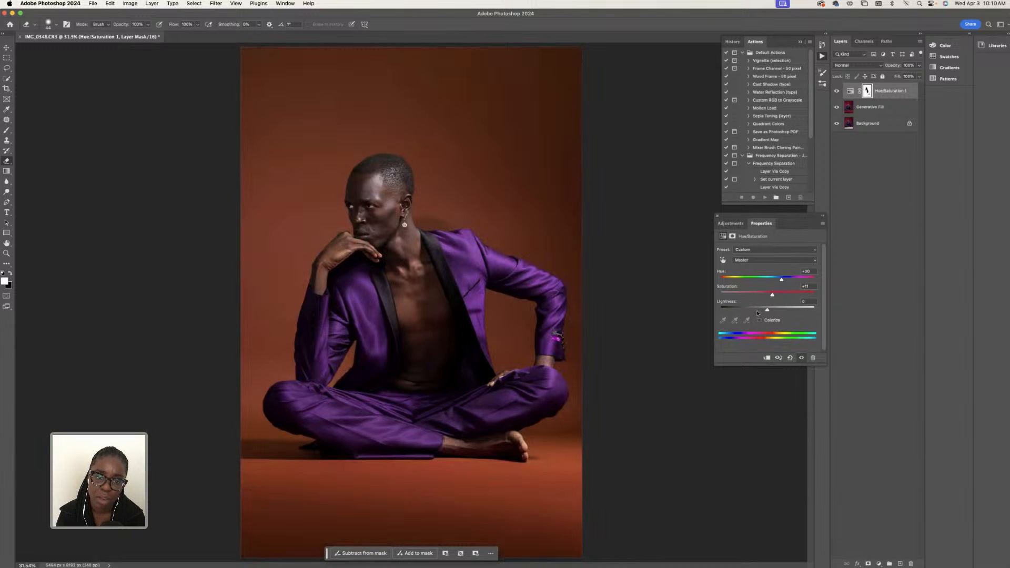
pyautogui.moveTo(767, 311); pyautogui.dragTo(764, 311)
pyautogui.click(836, 92)
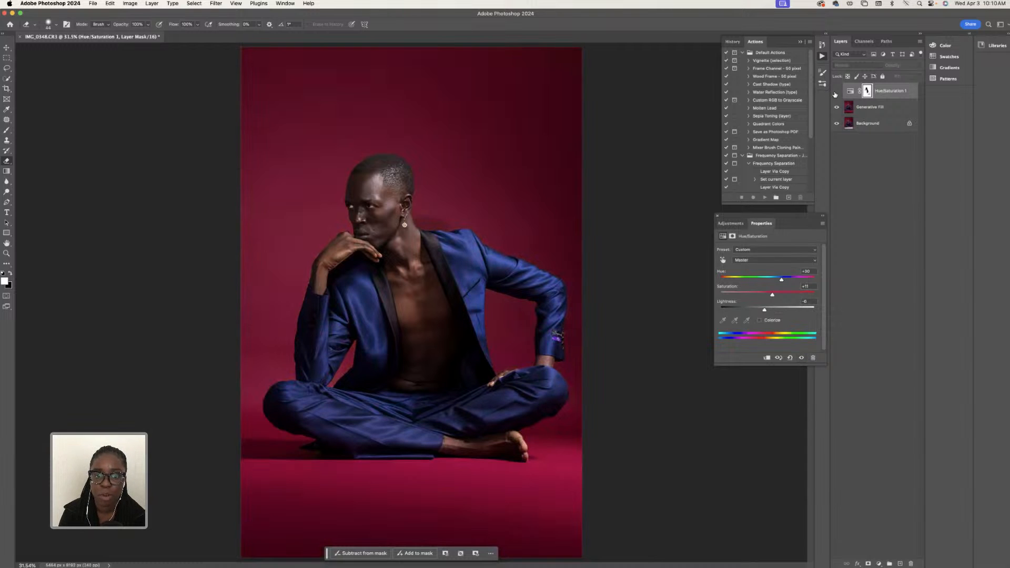
pyautogui.click(836, 93)
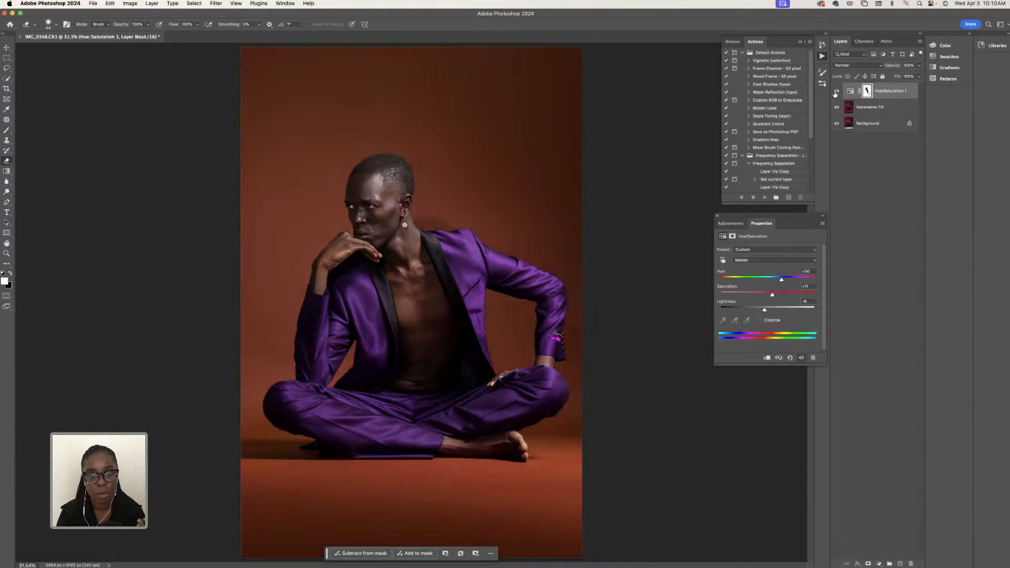
# - Add a Selective Color adjustment layer and set its Magentas to cyan +13, magenta +25 and black +24
pyautogui.click(879, 563)
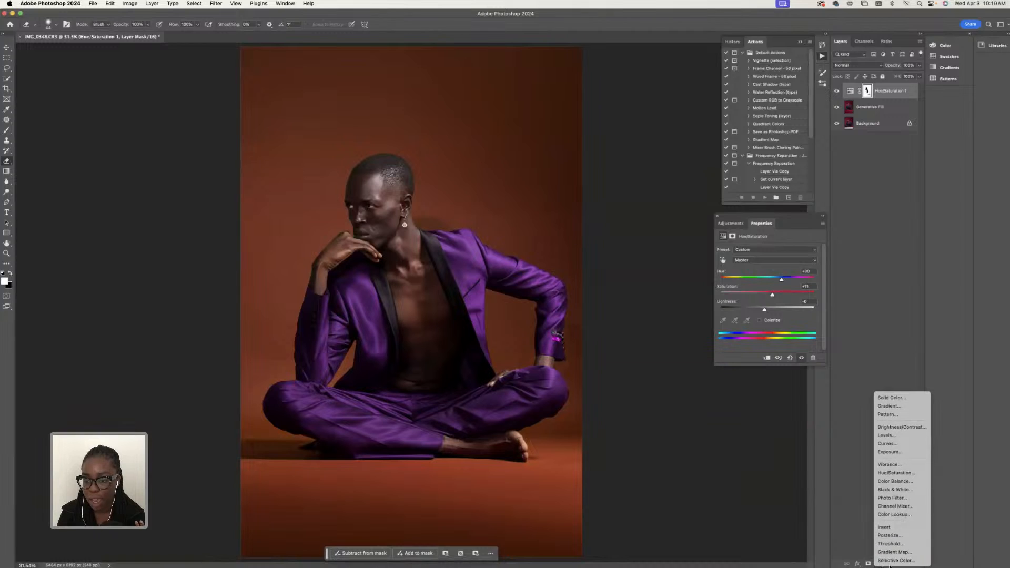
pyautogui.click(894, 560)
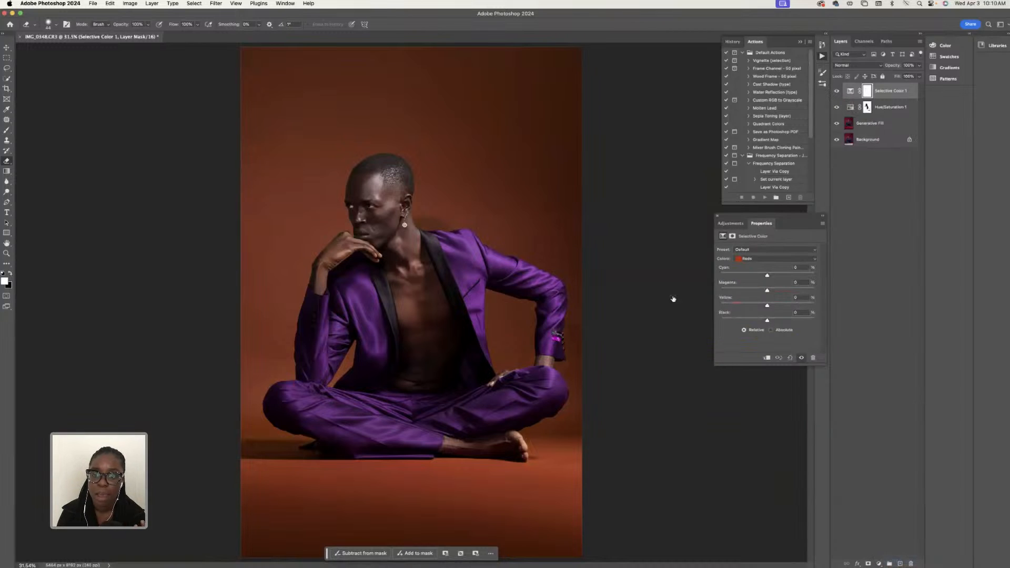
pyautogui.click(755, 258)
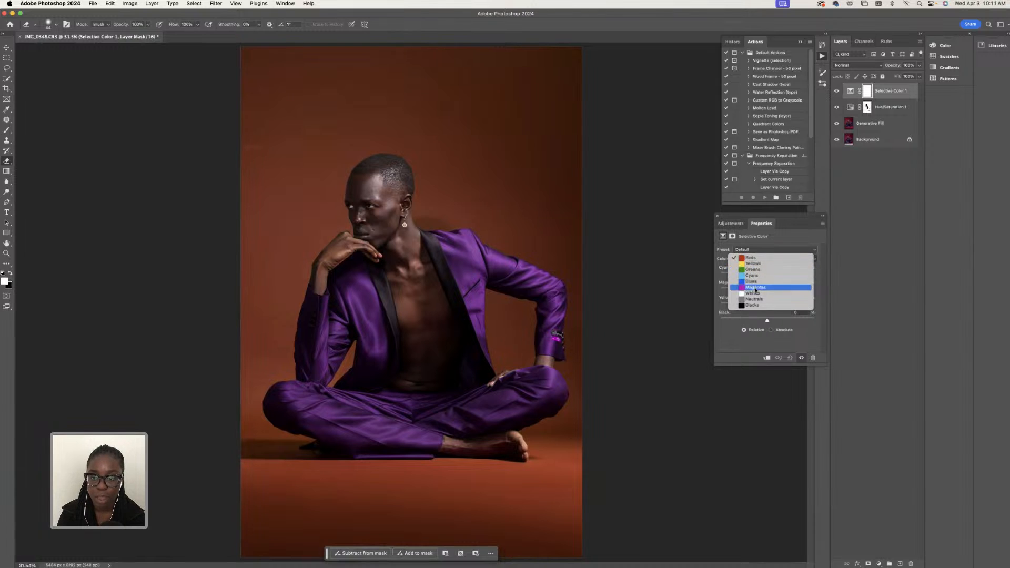
pyautogui.click(755, 287)
pyautogui.moveTo(768, 278)
pyautogui.mouseDown()
pyautogui.moveTo(779, 277)
pyautogui.moveTo(751, 282)
pyautogui.moveTo(791, 277)
pyautogui.moveTo(746, 286)
pyautogui.moveTo(773, 276)
pyautogui.moveTo(779, 290)
pyautogui.mouseUp()
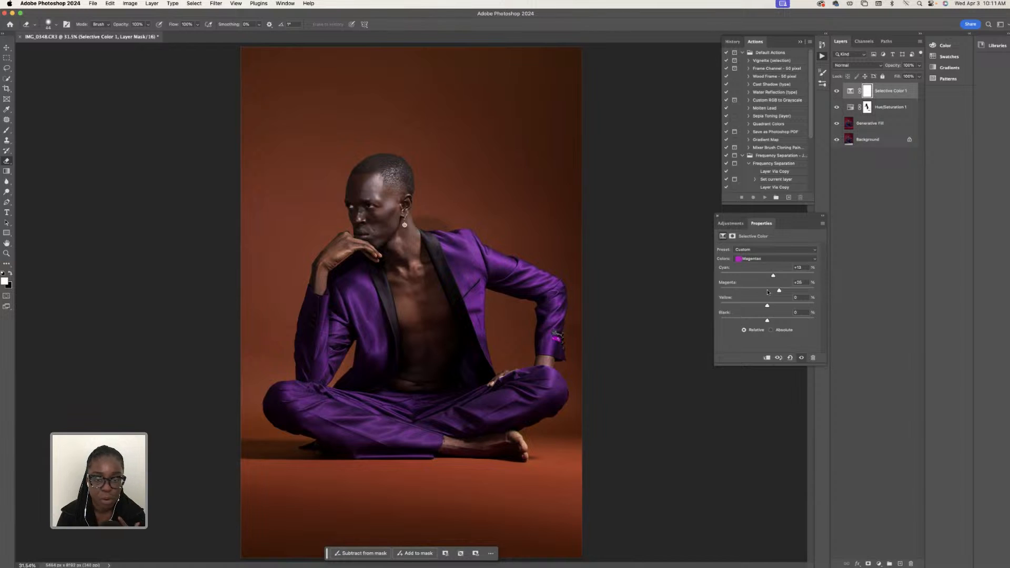
pyautogui.moveTo(769, 306); pyautogui.dragTo(780, 324)
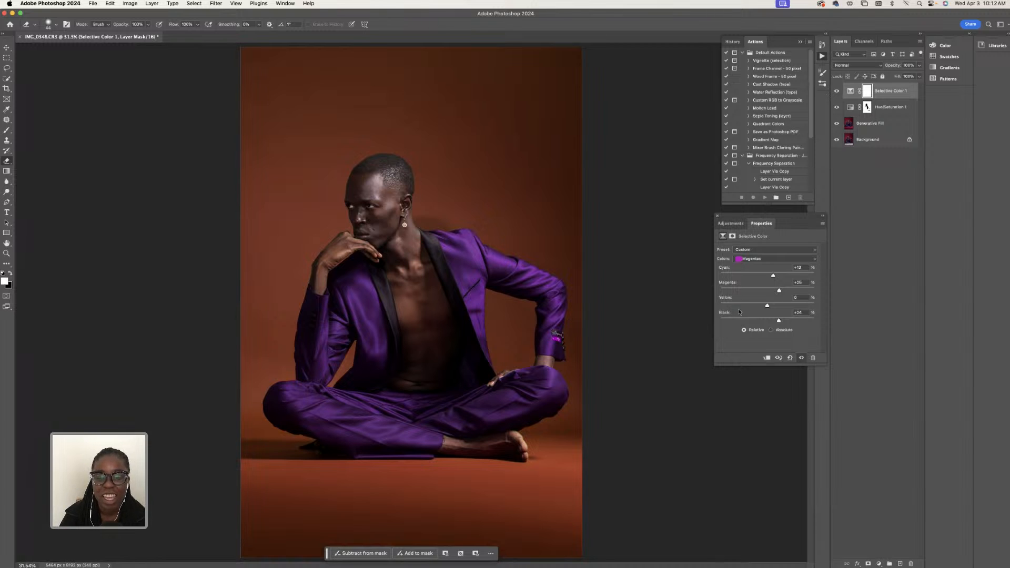
# - Set the Magentas' yellow to +23 and black to -6, and compare the image with and without the Selective Color layer
pyautogui.moveTo(768, 307); pyautogui.dragTo(743, 312)
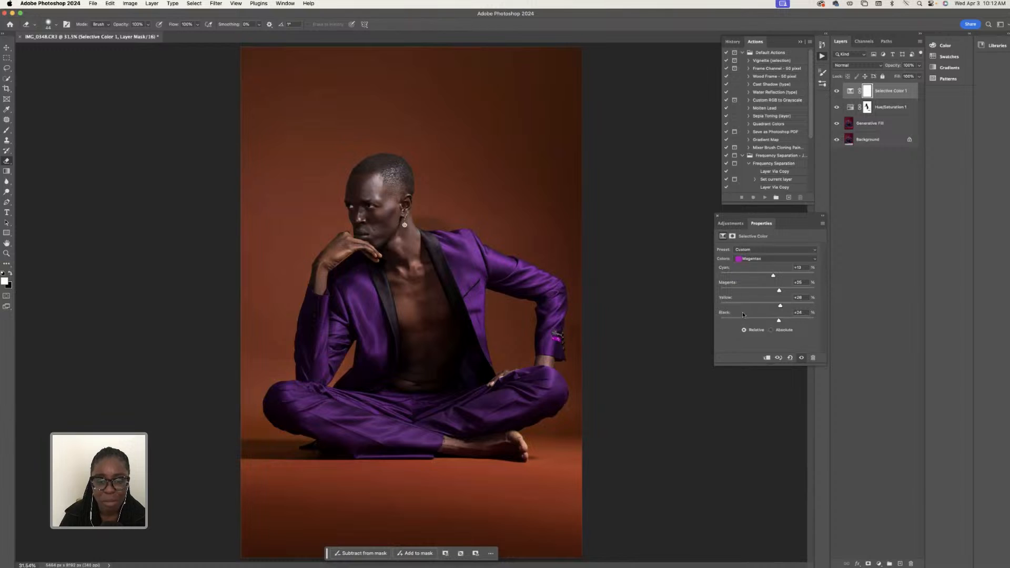
pyautogui.moveTo(780, 308); pyautogui.dragTo(766, 326)
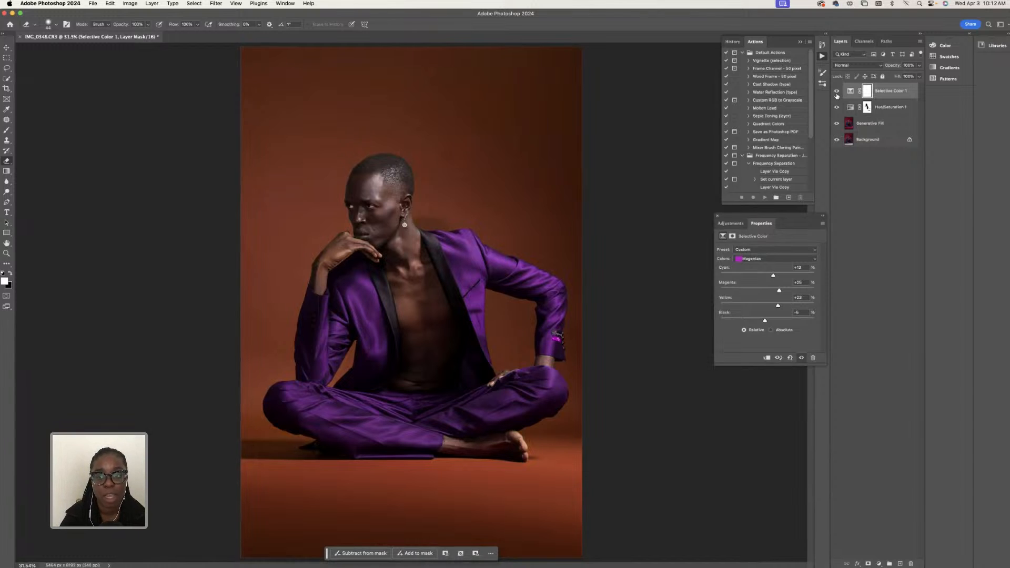
pyautogui.scroll(-1, 798, 129)
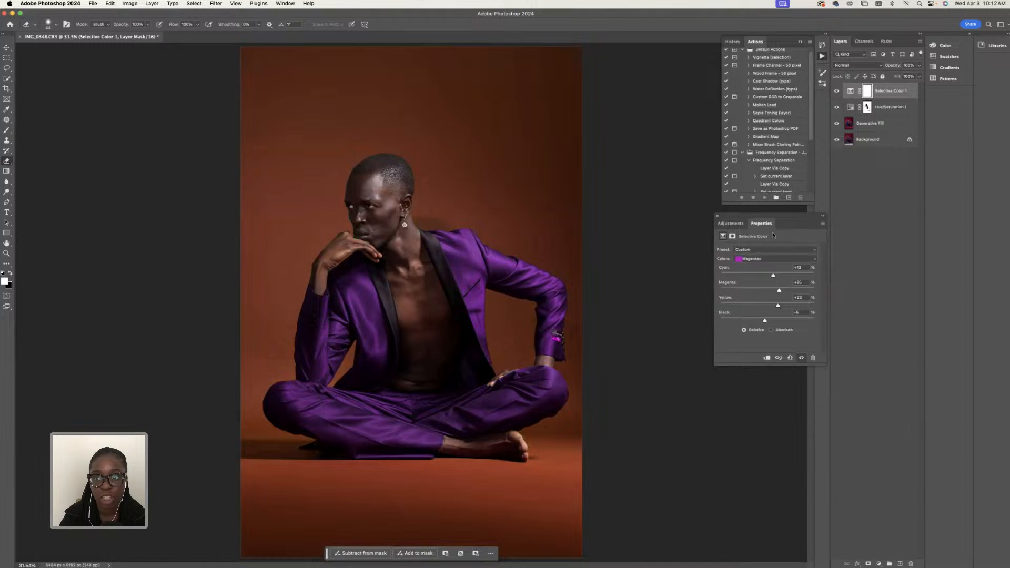
pyautogui.click(837, 92)
pyautogui.click(837, 92)
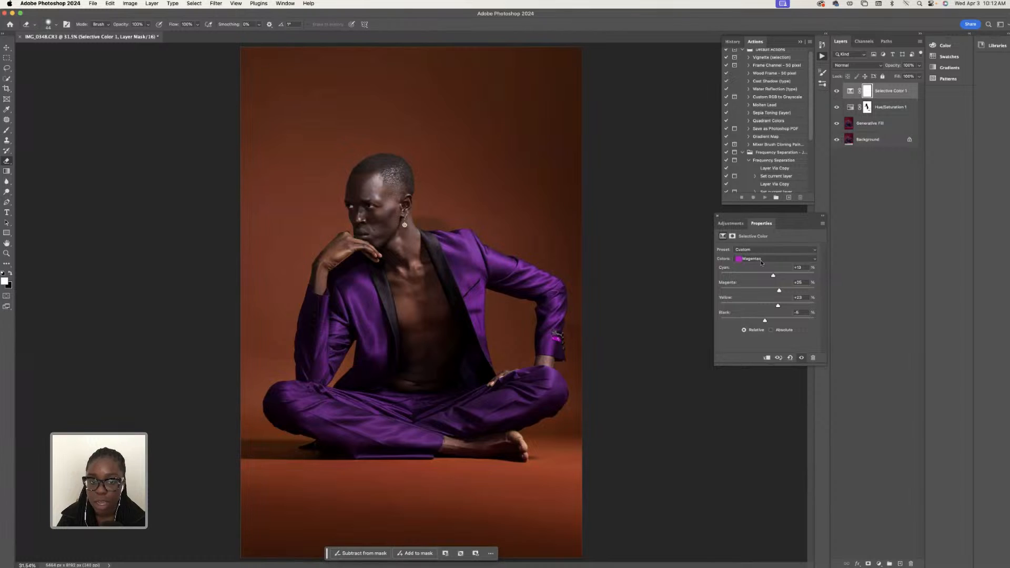
# - Add a second Selective Color adjustment layer and set its Yellows to cyan +18, magenta +18, yellow +13 and black +48
pyautogui.click(879, 565)
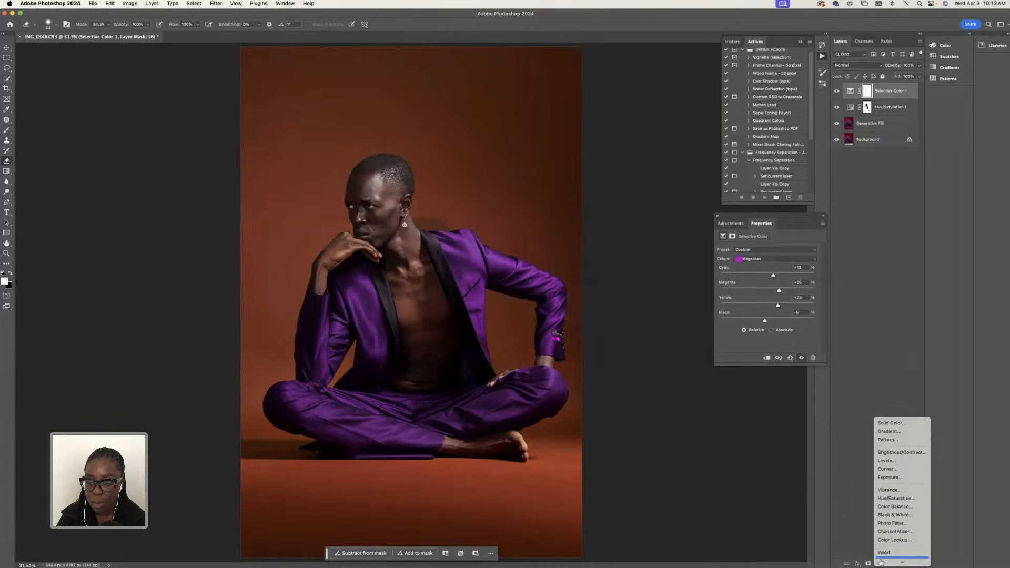
pyautogui.click(901, 558)
pyautogui.click(763, 259)
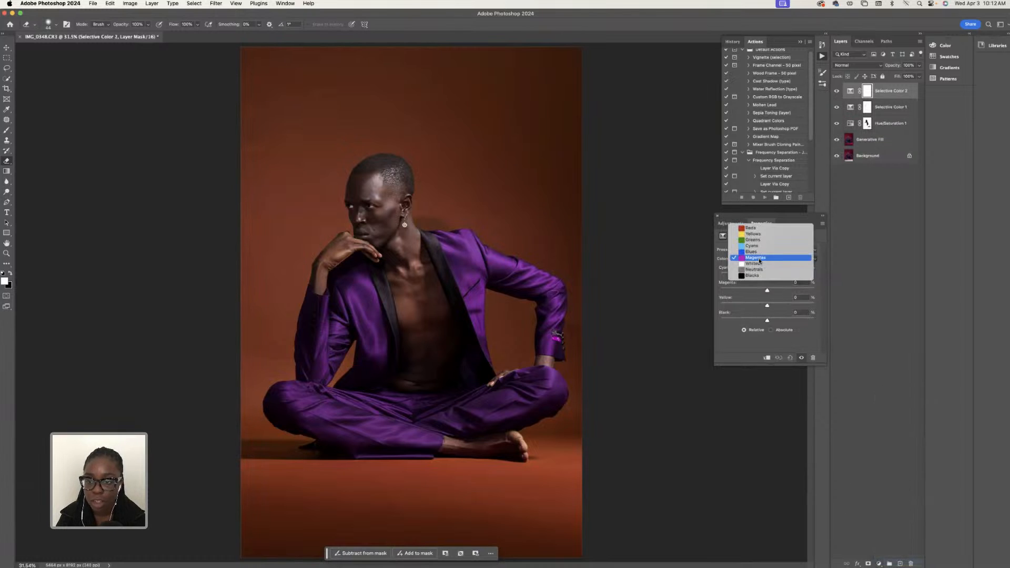
pyautogui.click(760, 230)
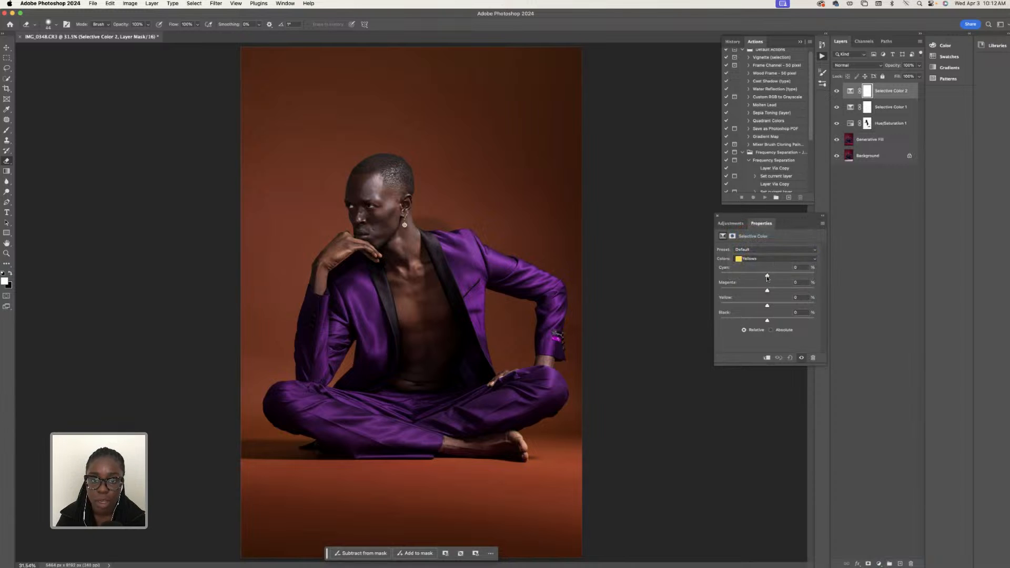
pyautogui.moveTo(767, 277)
pyautogui.mouseDown()
pyautogui.moveTo(747, 280)
pyautogui.moveTo(773, 278)
pyautogui.moveTo(758, 290)
pyautogui.moveTo(775, 291)
pyautogui.mouseUp()
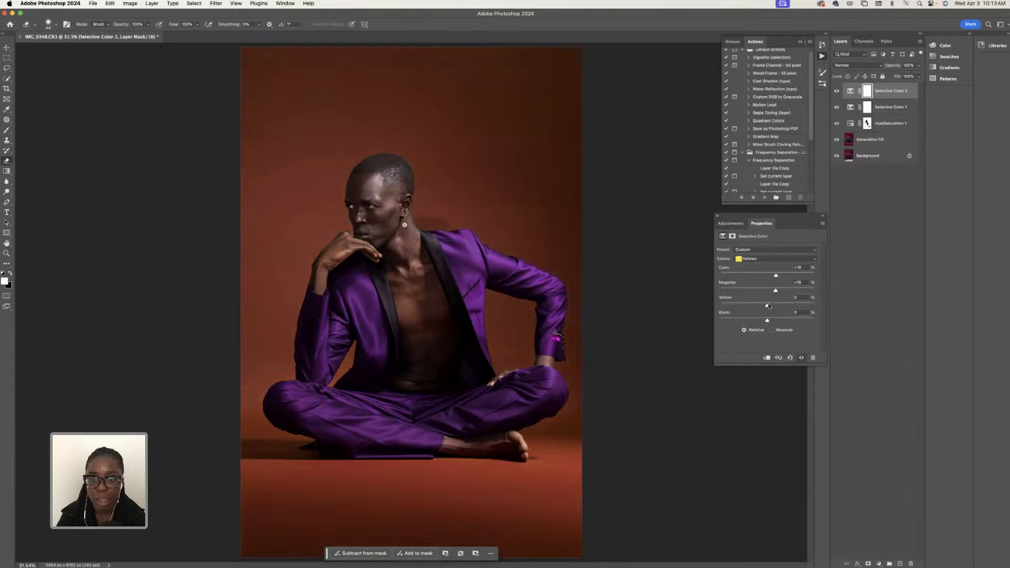
pyautogui.moveTo(768, 306); pyautogui.dragTo(771, 302)
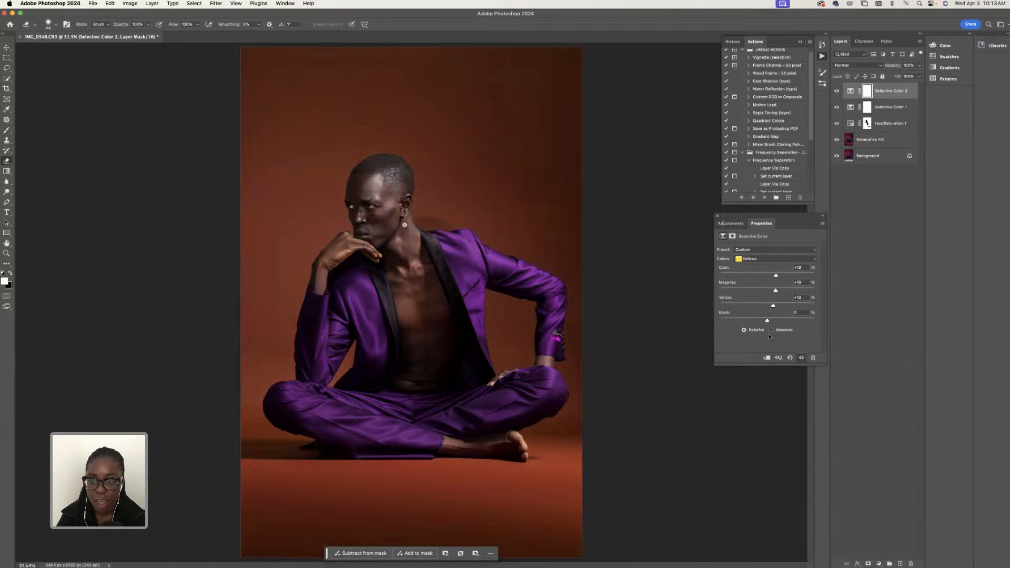
pyautogui.moveTo(777, 323)
pyautogui.mouseDown()
pyautogui.moveTo(760, 326)
pyautogui.moveTo(789, 323)
pyautogui.mouseUp()
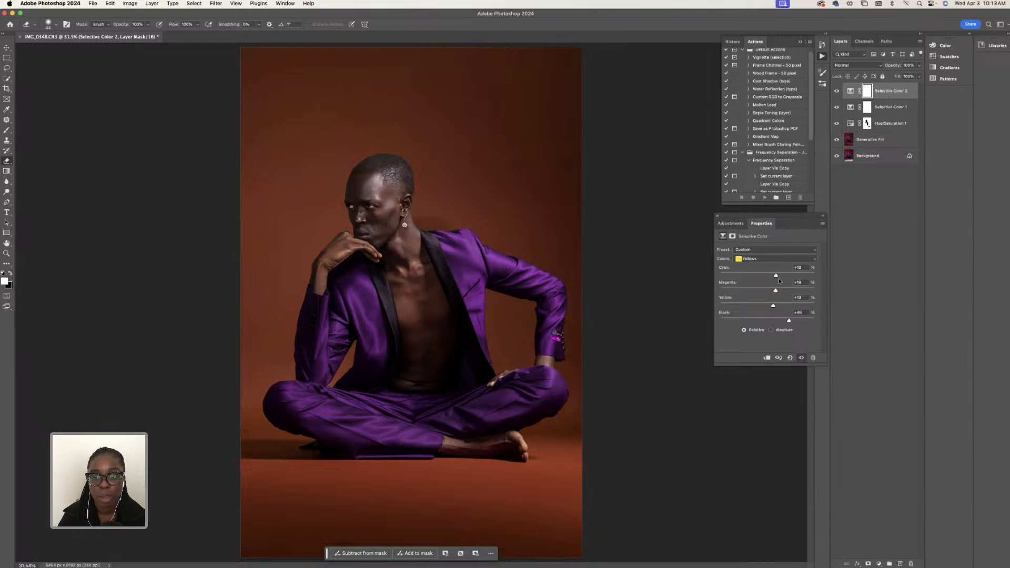
# - Set the Yellows' yellow to -8 and black to +78, and compare the image with and without the second Selective Color layer
pyautogui.moveTo(789, 322)
pyautogui.mouseDown()
pyautogui.moveTo(762, 323)
pyautogui.moveTo(804, 324)
pyautogui.moveTo(785, 306)
pyautogui.mouseUp()
pyautogui.click(791, 323)
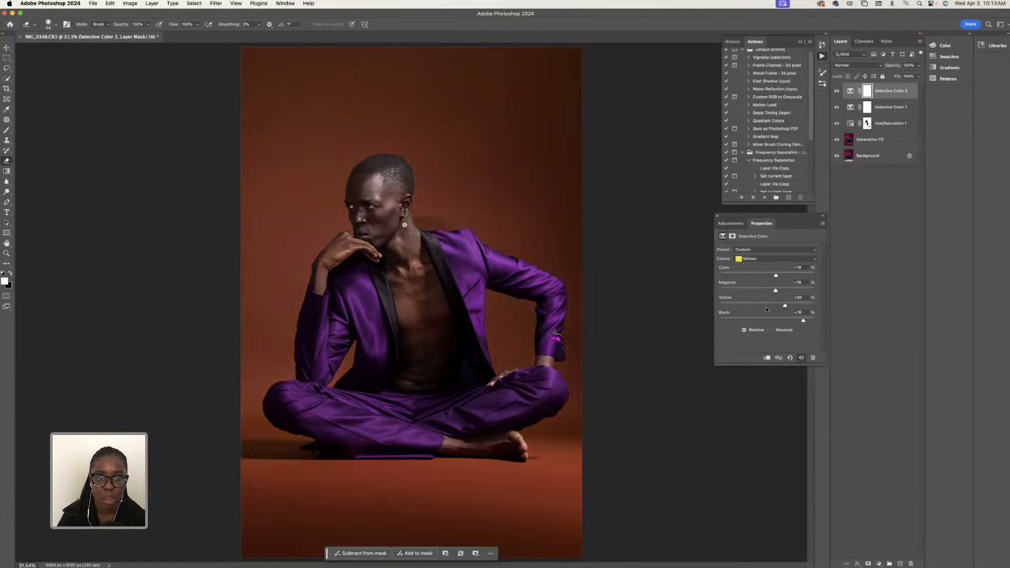
pyautogui.click(765, 308)
pyautogui.click(837, 92)
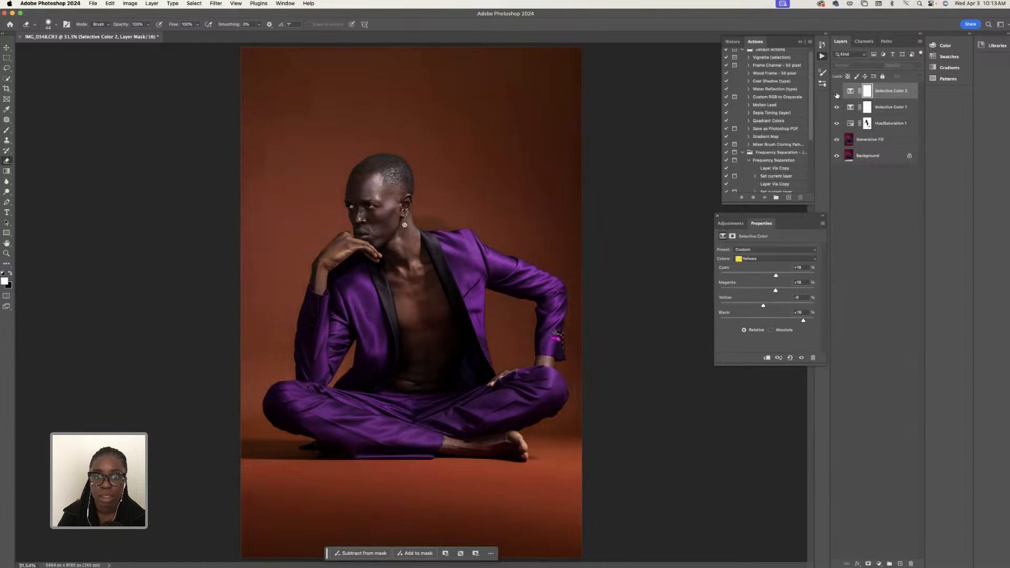
pyautogui.click(837, 92)
pyautogui.click(837, 91)
pyautogui.click(837, 91)
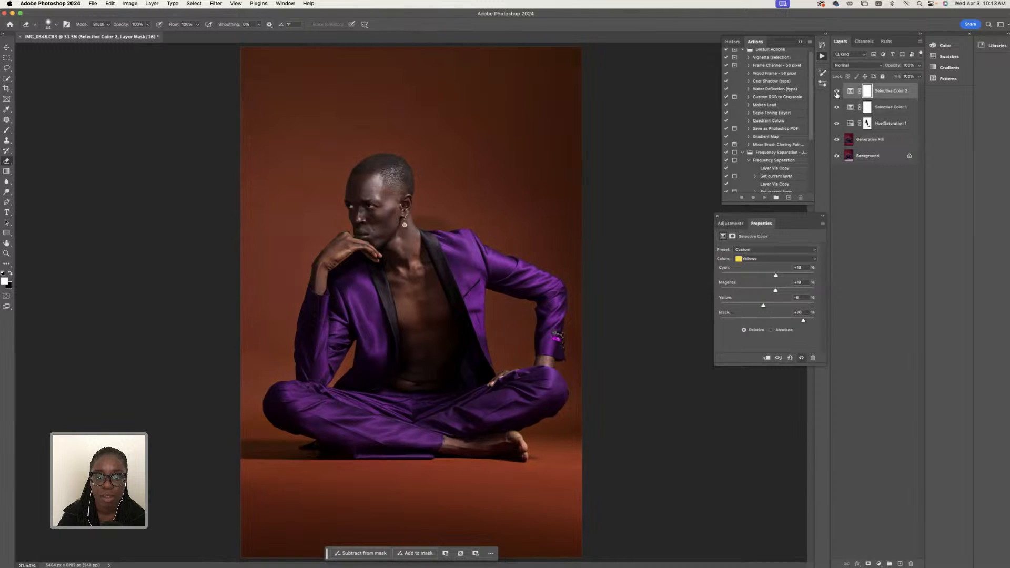
# - Reopen the Hue/Saturation adjustment layer's settings and set the Master hue to +33
pyautogui.click(867, 107)
pyautogui.click(867, 124)
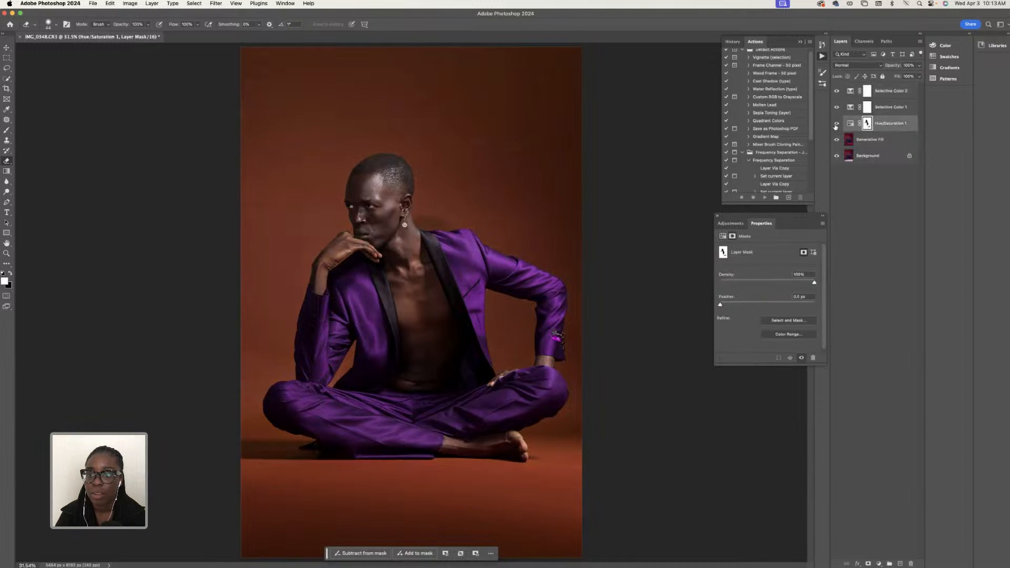
pyautogui.click(849, 125)
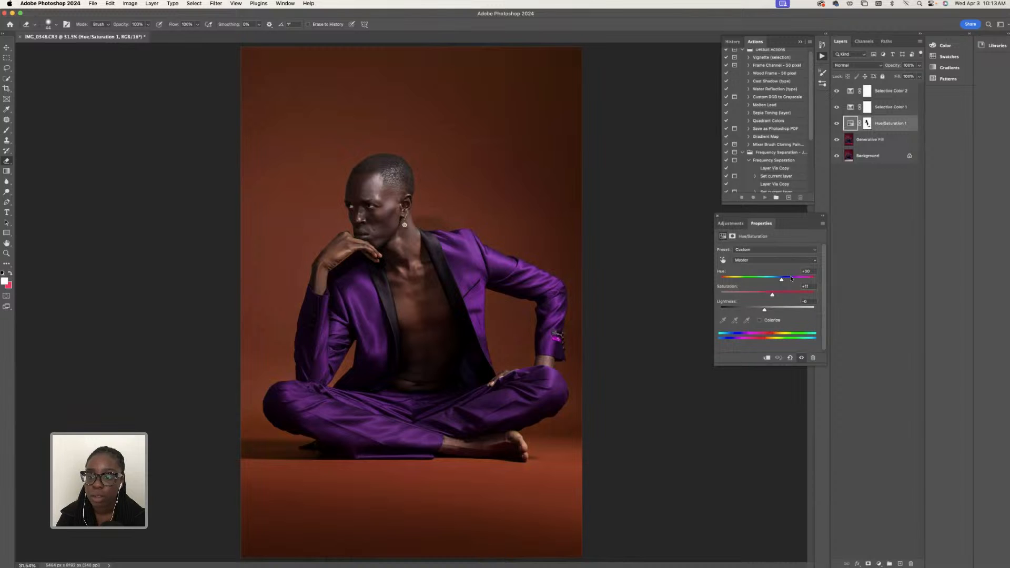
pyautogui.moveTo(782, 281); pyautogui.dragTo(782, 282)
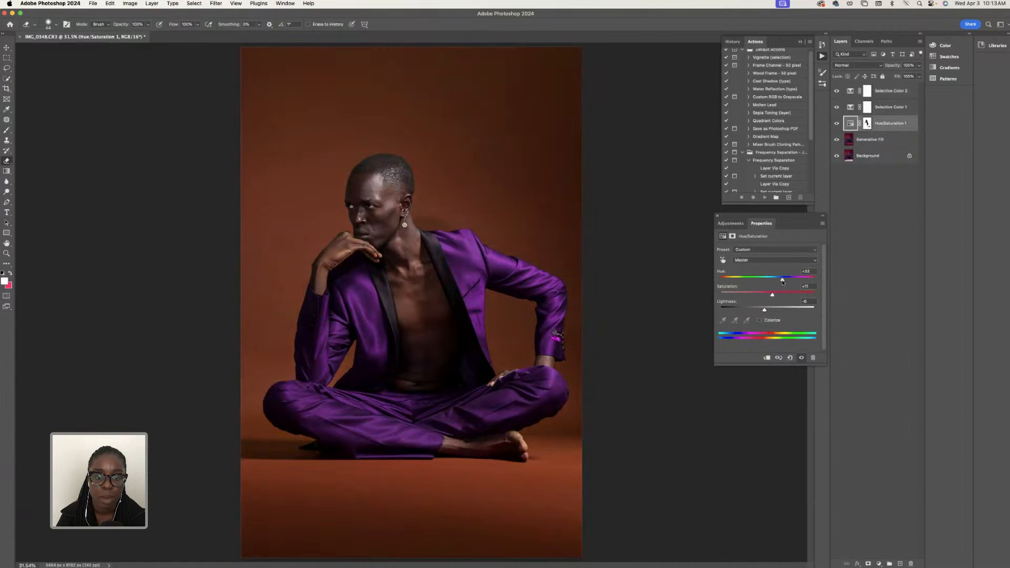
# - Group the two Selective Color layers with the Hue/Saturation layer, and compare the image with and without the group
pyautogui.keyDown('shift'); pyautogui.click(884, 95); pyautogui.keyUp('shift')
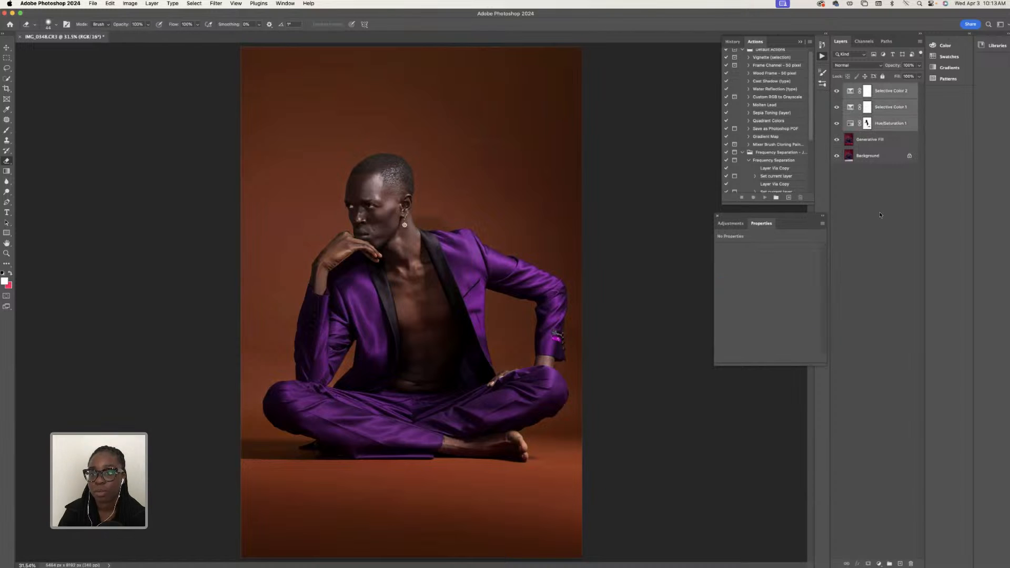
pyautogui.click(888, 563)
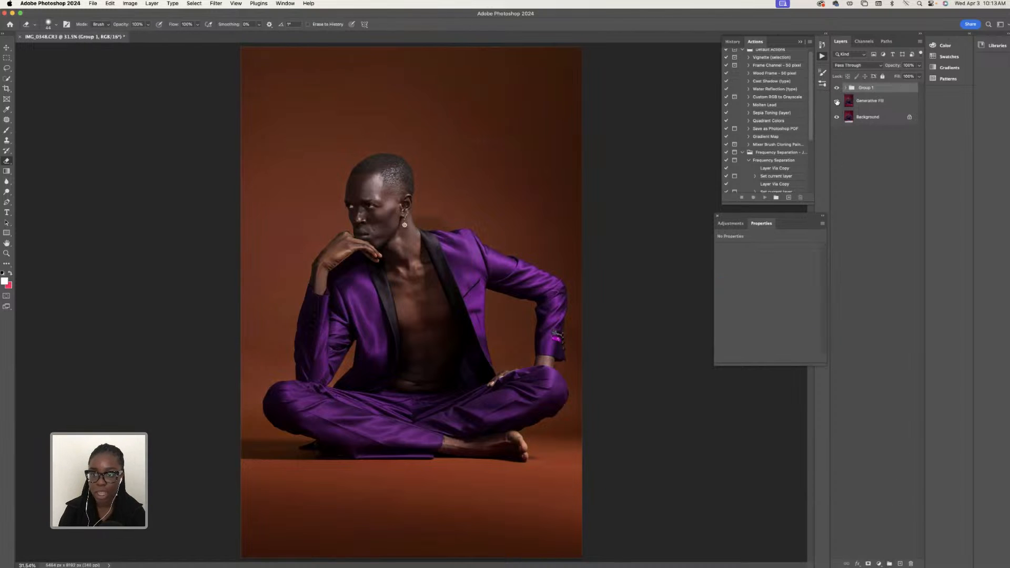
pyautogui.click(838, 87)
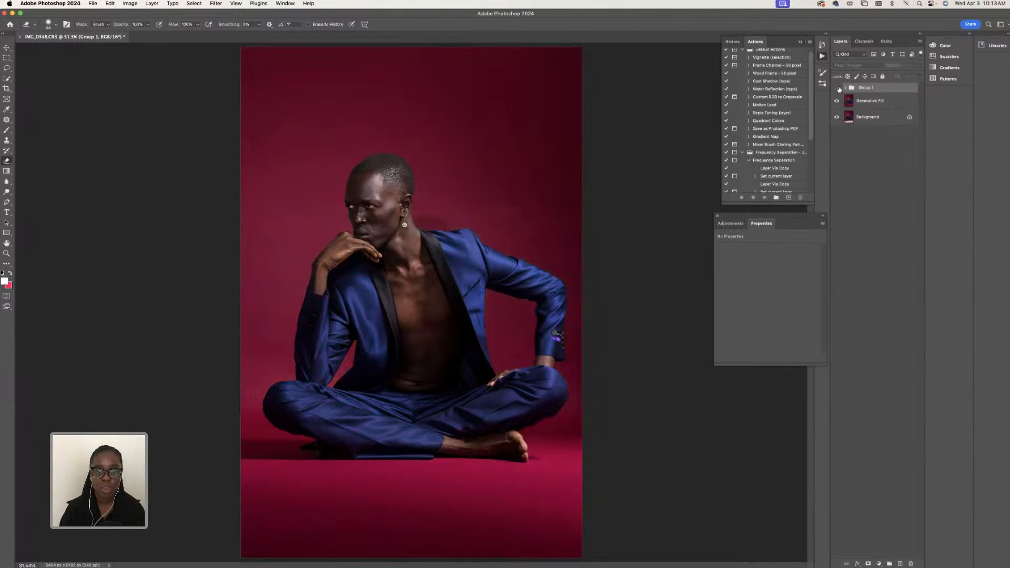
pyautogui.click(837, 88)
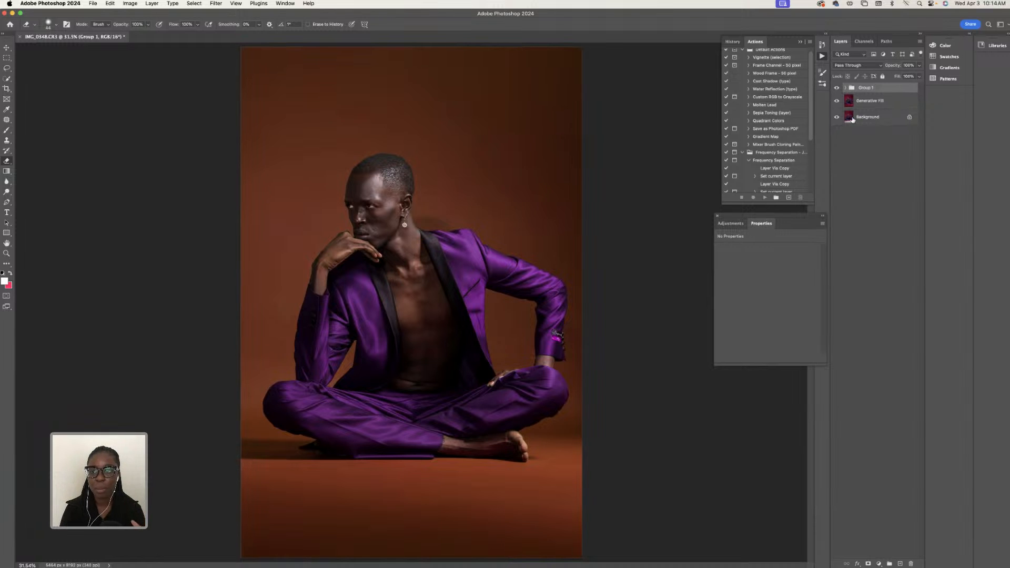
pyautogui.click(836, 88)
pyautogui.click(837, 88)
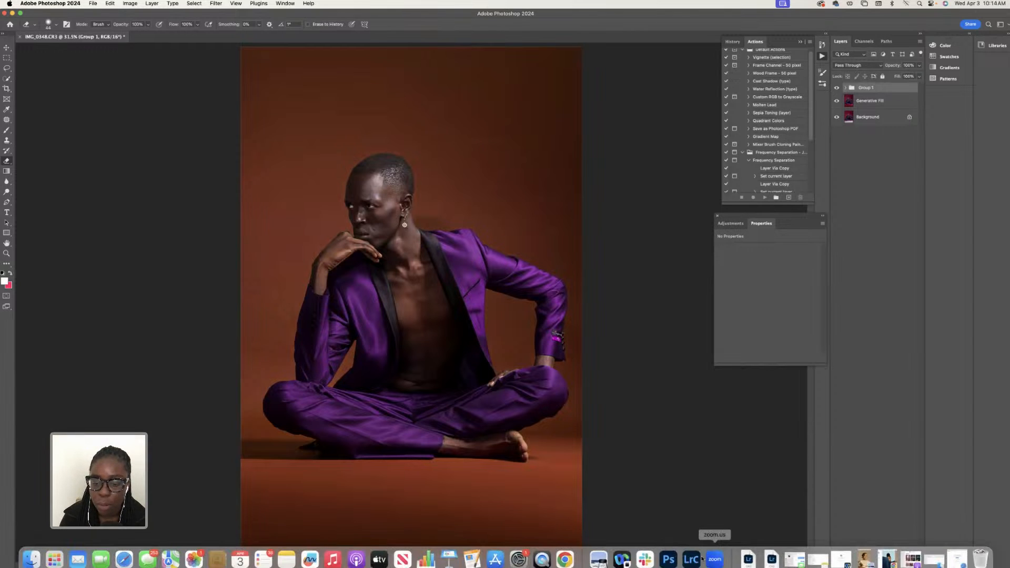
# - Switch to Lightroom Classic and send the yellow-backdrop portrait to Photoshop for editing
pyautogui.click(691, 558)
pyautogui.rightClick(526, 216)
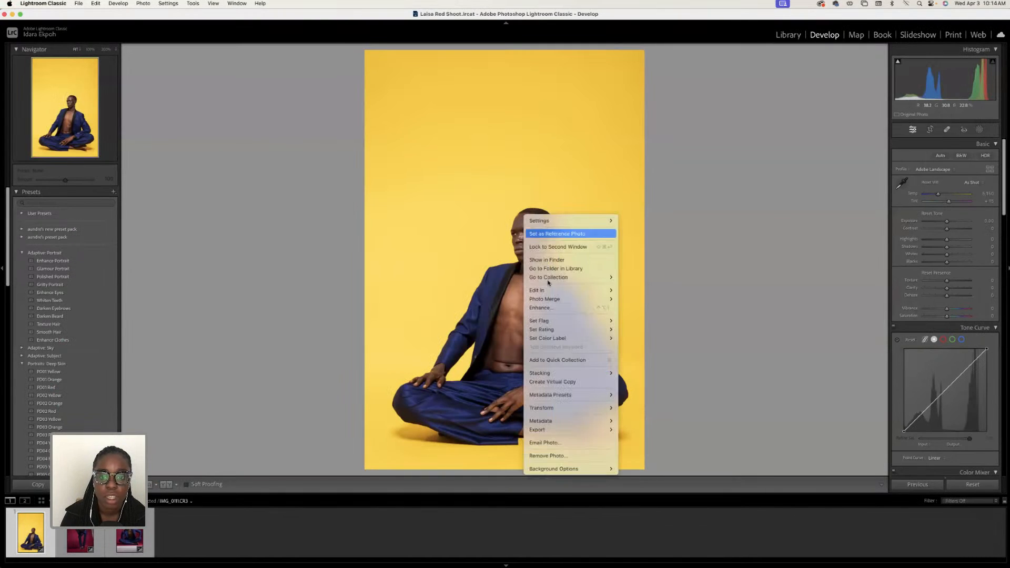
pyautogui.moveTo(549, 290)
pyautogui.click(674, 293)
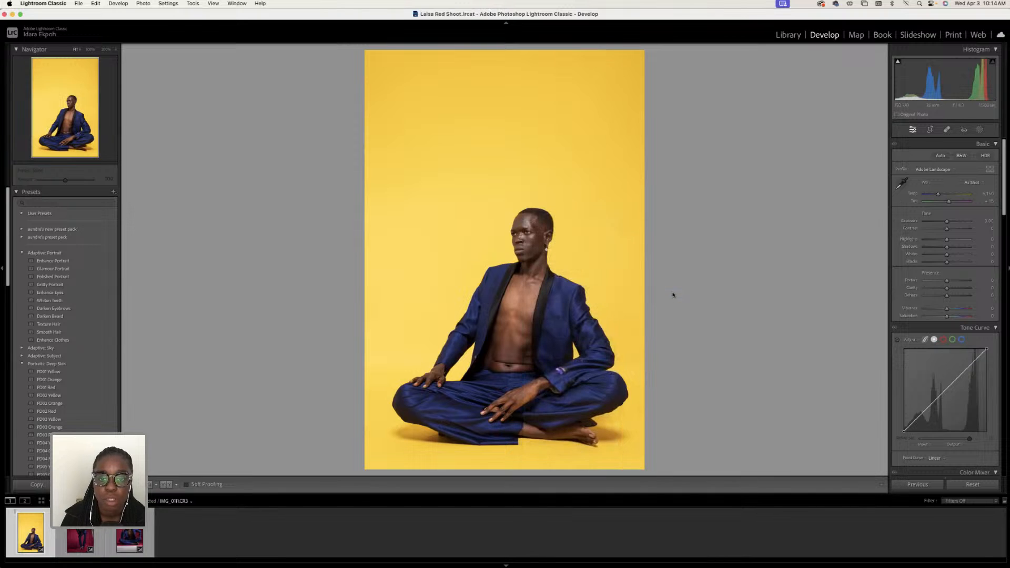
pyautogui.click(13, 15)
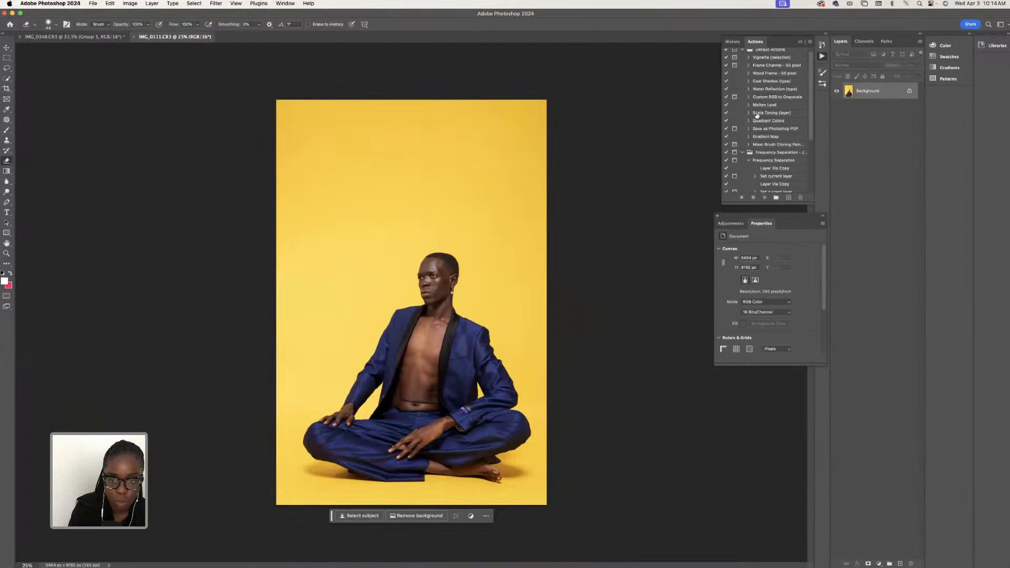
# - Duplicate the Background layer of the yellow-backdrop portrait
pyautogui.press('super+j')
pyautogui.scroll(-2, 789, 124)
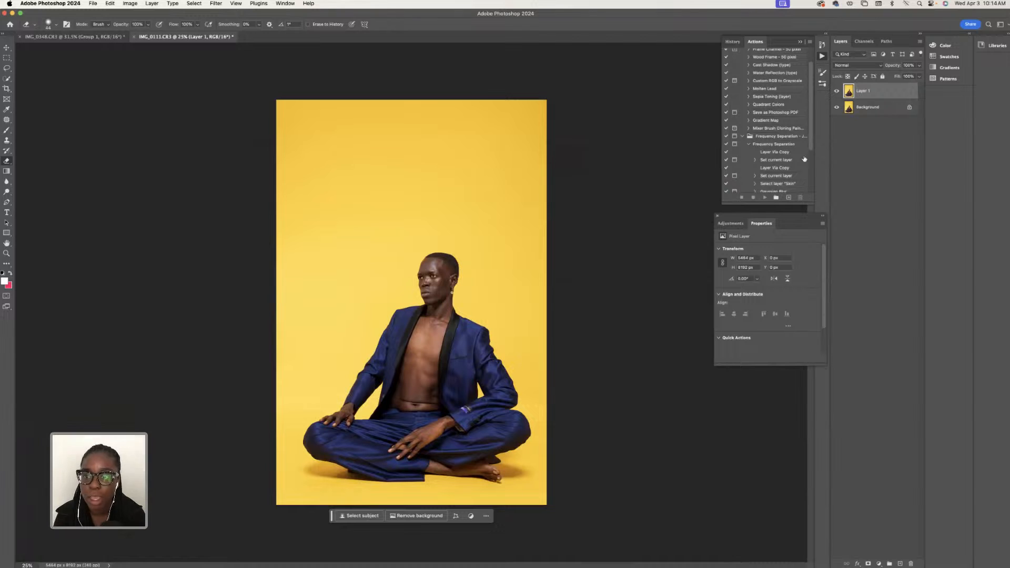
pyautogui.scroll(3, 768, 144)
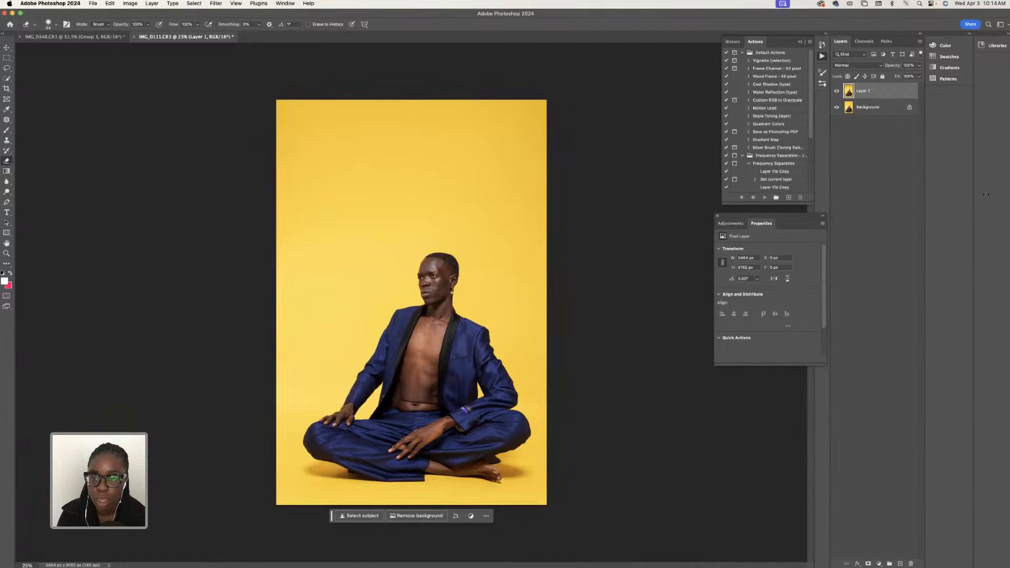
# - Select the subject, invert the selection to the backdrop, and add a Hue/Saturation adjustment layer masked to it
pyautogui.click(879, 564)
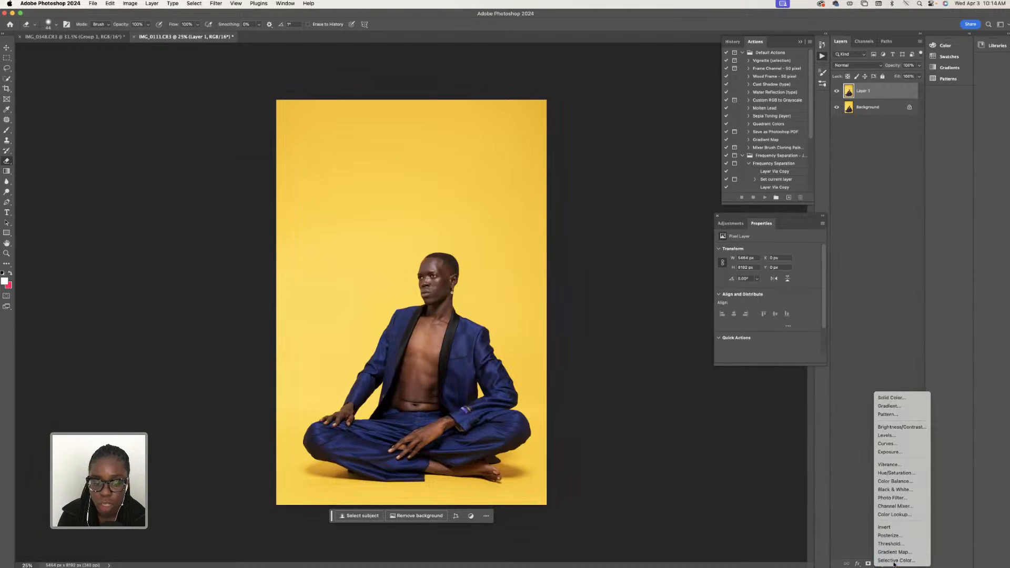
pyautogui.click(368, 519)
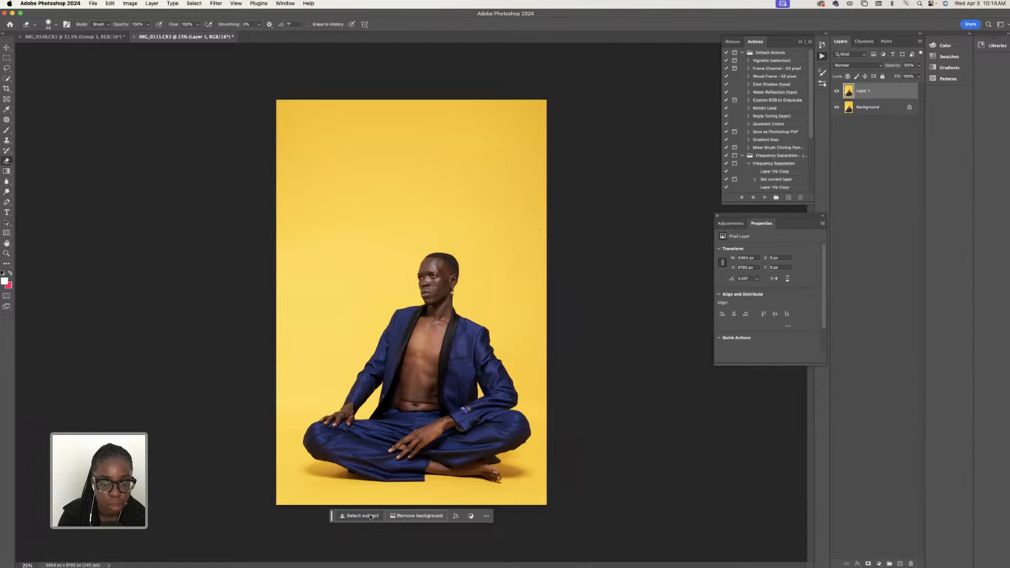
pyautogui.click(371, 517)
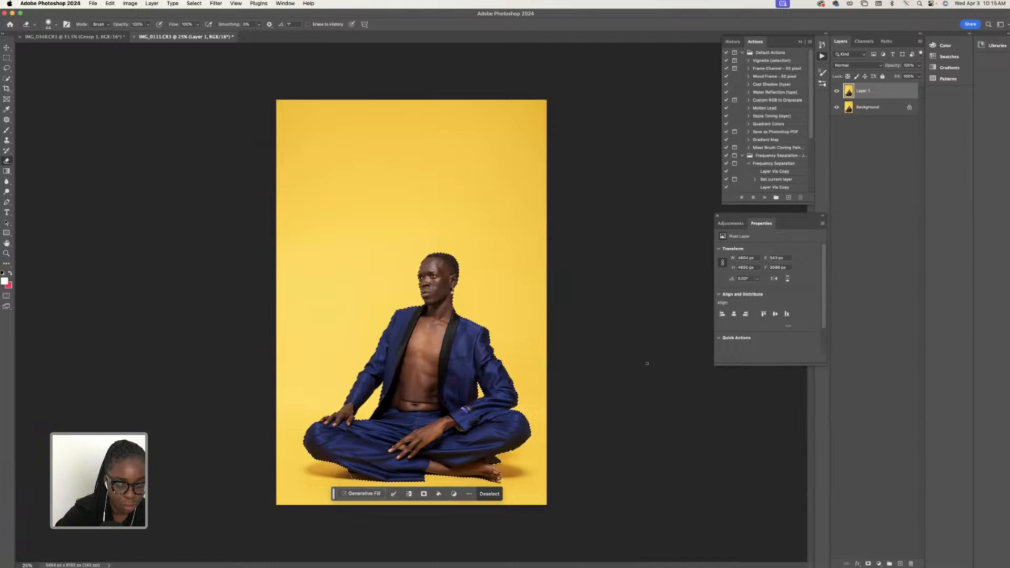
pyautogui.press('super+shift+i')
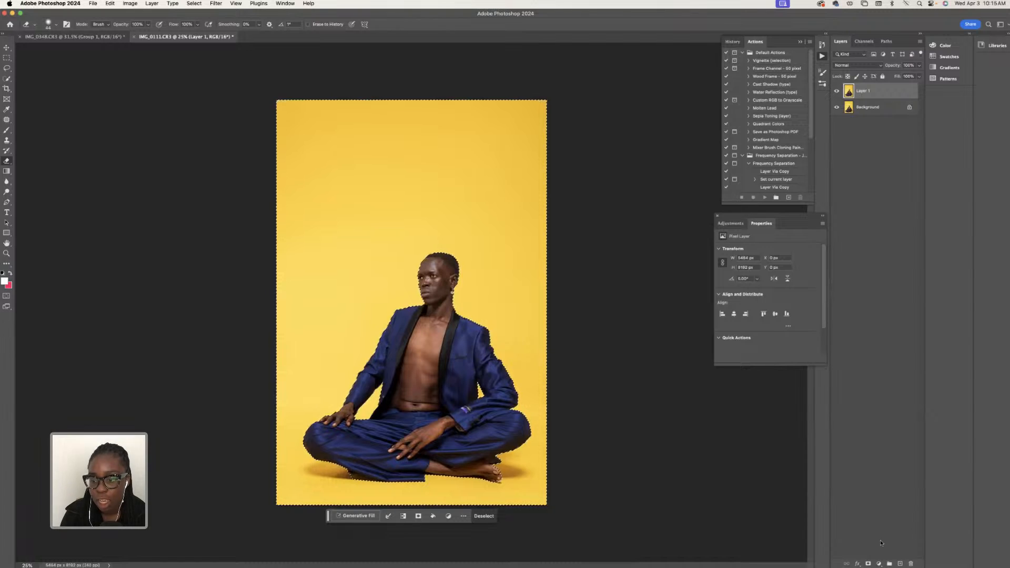
pyautogui.click(880, 564)
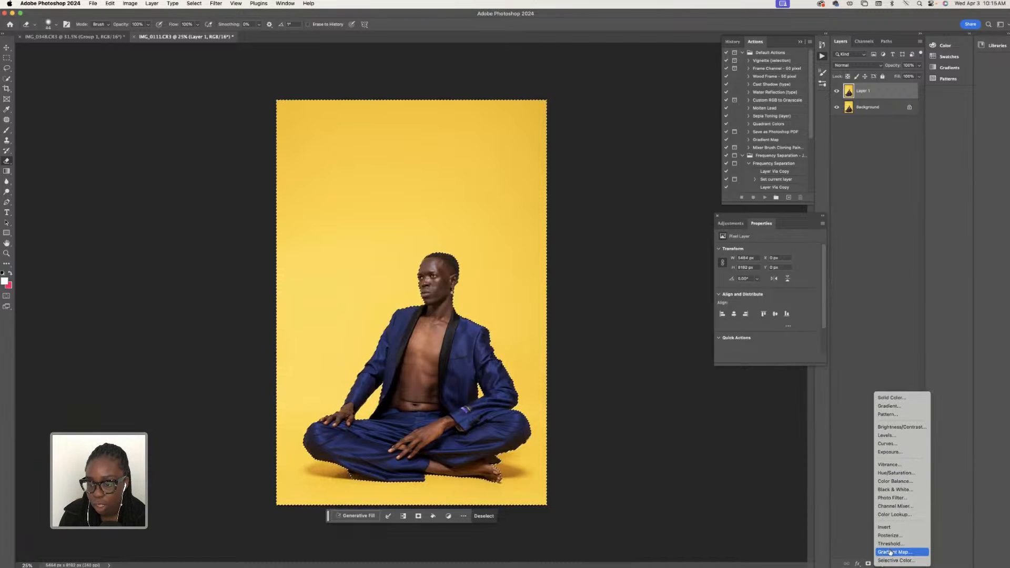
pyautogui.click(894, 473)
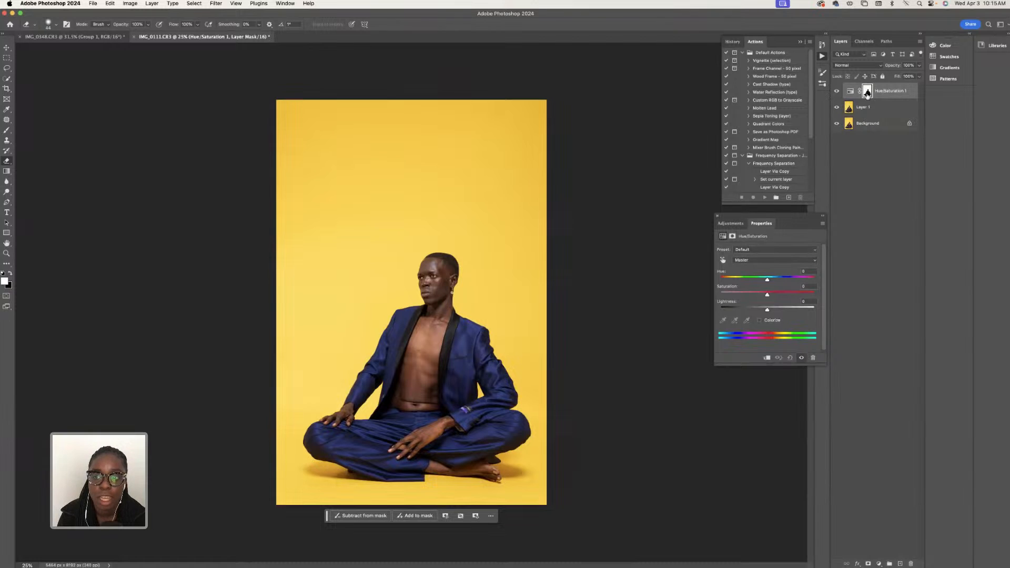
# - In the backdrop's Hue/Saturation adjustment, set the Yellows' hue to -8, saturation to +32 and lightness to -7
pyautogui.click(767, 261)
pyautogui.click(766, 275)
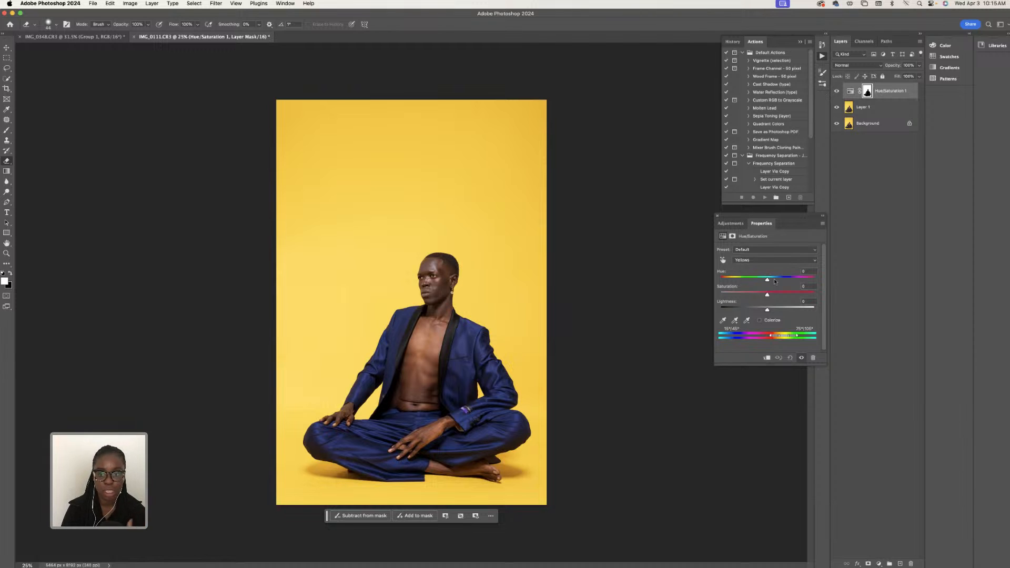
pyautogui.click(760, 263)
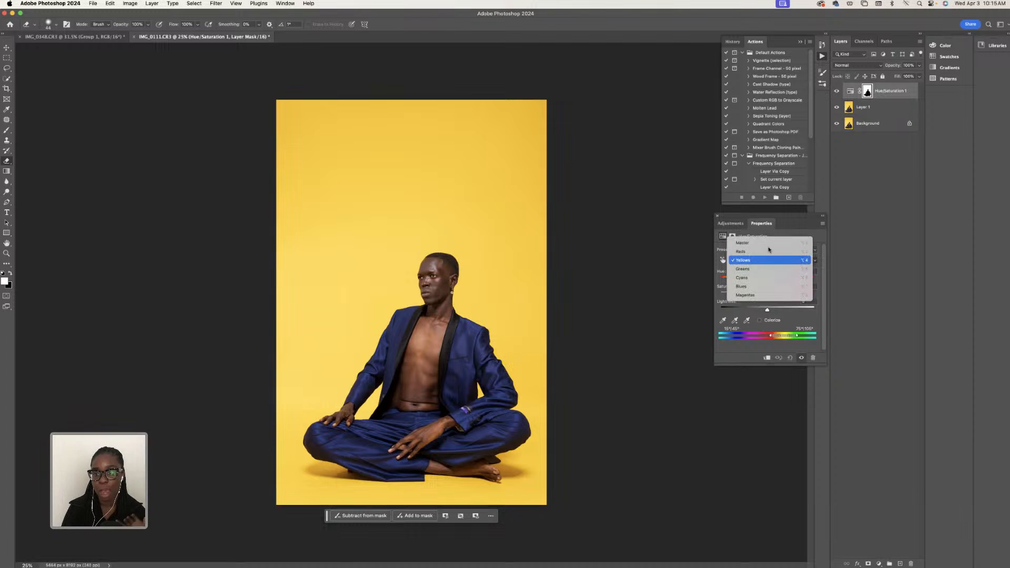
pyautogui.click(719, 265)
pyautogui.click(761, 262)
pyautogui.click(761, 262)
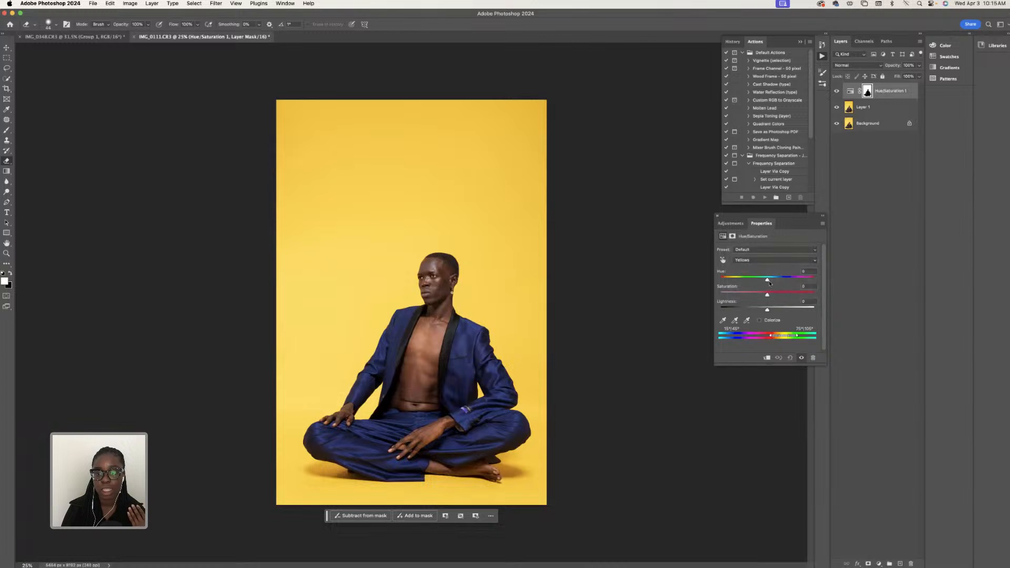
pyautogui.moveTo(767, 280)
pyautogui.mouseDown()
pyautogui.moveTo(809, 278)
pyautogui.moveTo(759, 279)
pyautogui.mouseUp()
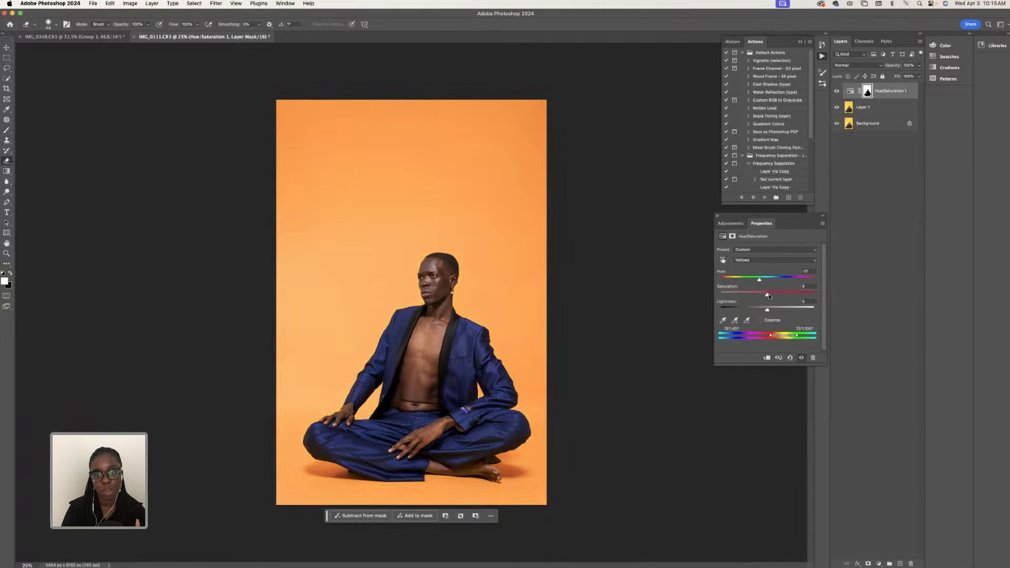
pyautogui.press('super+z')
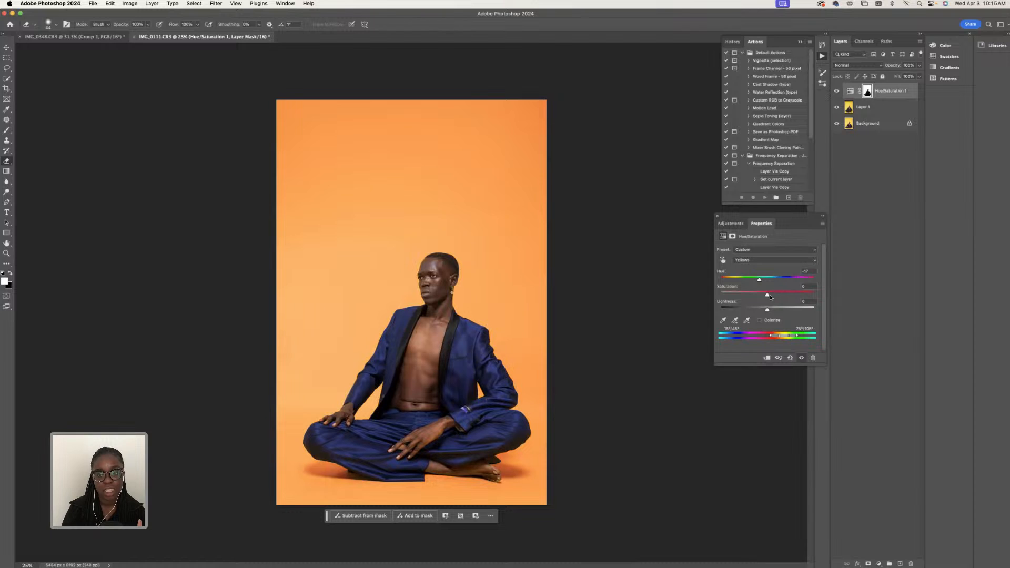
pyautogui.moveTo(770, 296); pyautogui.dragTo(764, 283)
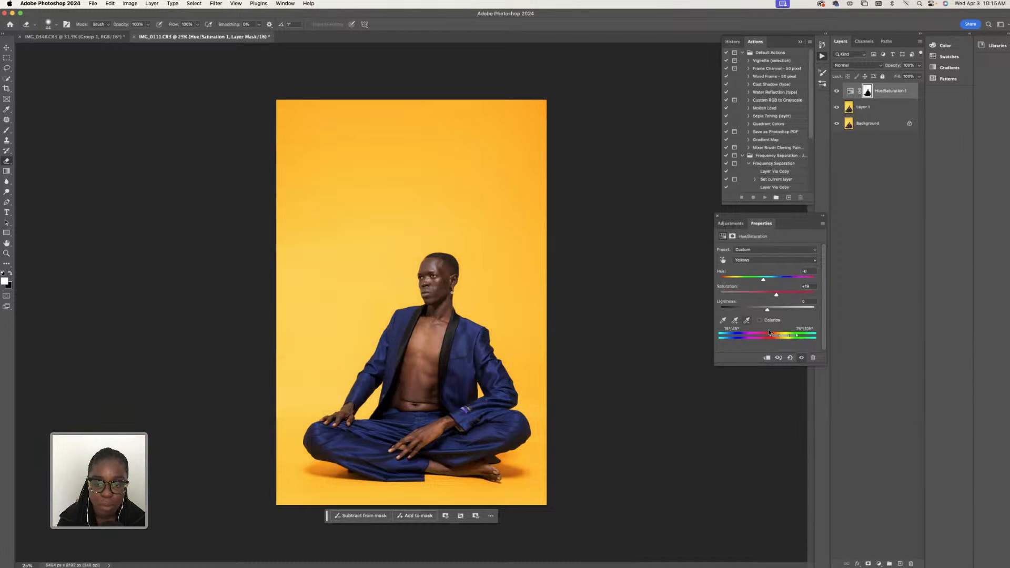
pyautogui.moveTo(777, 295); pyautogui.dragTo(779, 297)
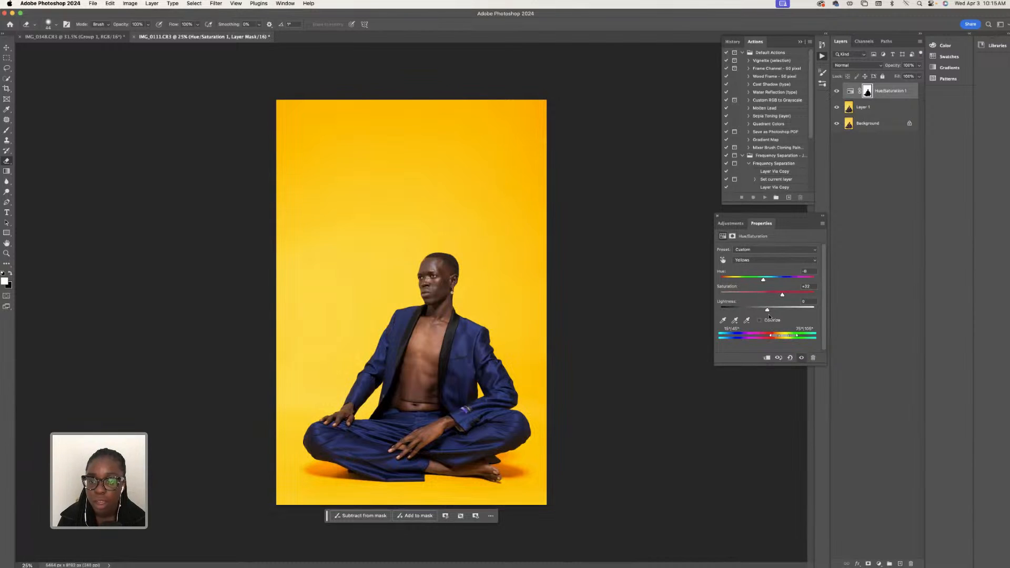
pyautogui.moveTo(766, 309); pyautogui.dragTo(765, 311)
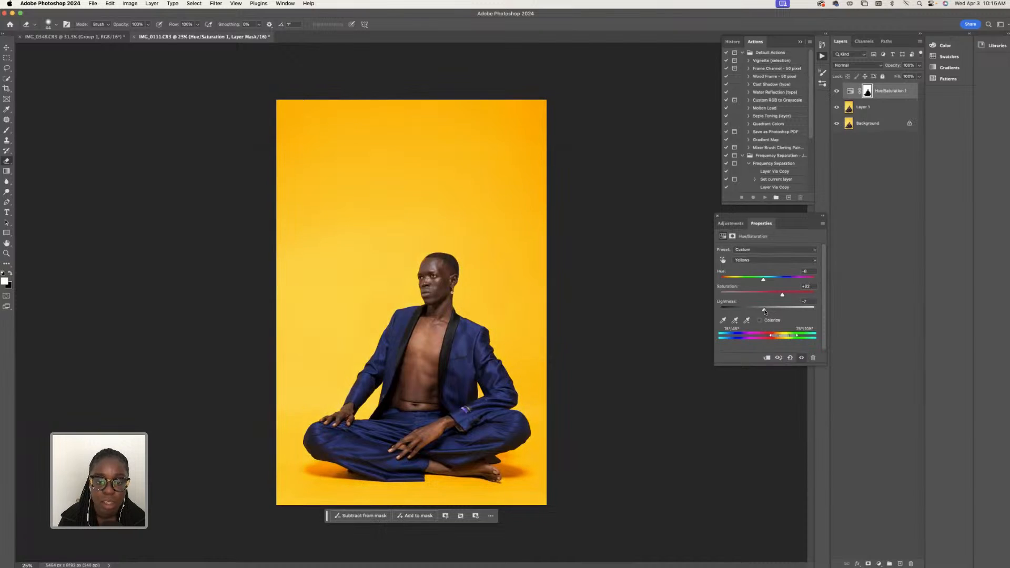
# - With Layer 1 active, extend the canvas beyond the photo's right and bottom edges using the Crop tool's Generative Expand fill
pyautogui.click(871, 107)
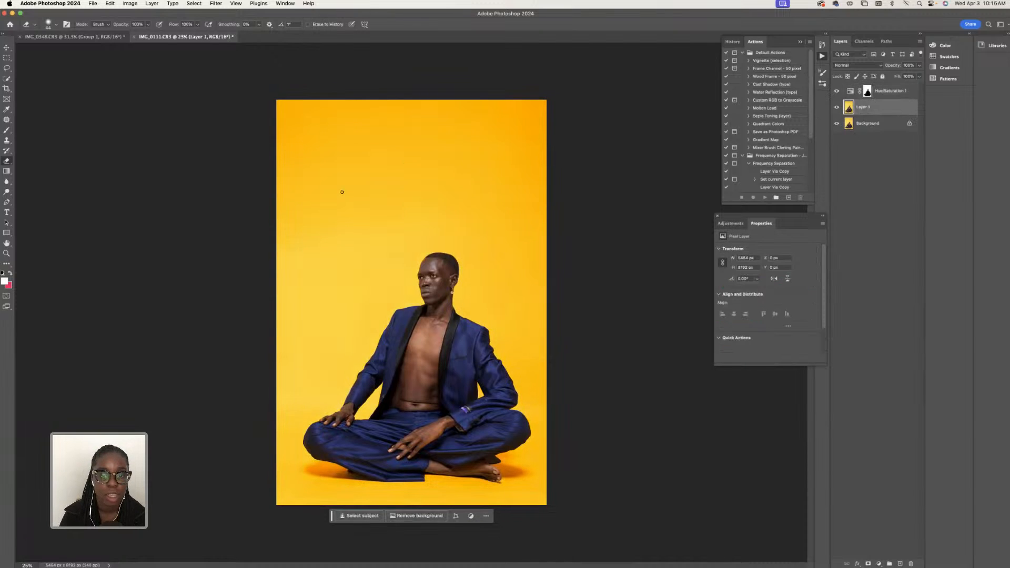
pyautogui.click(7, 88)
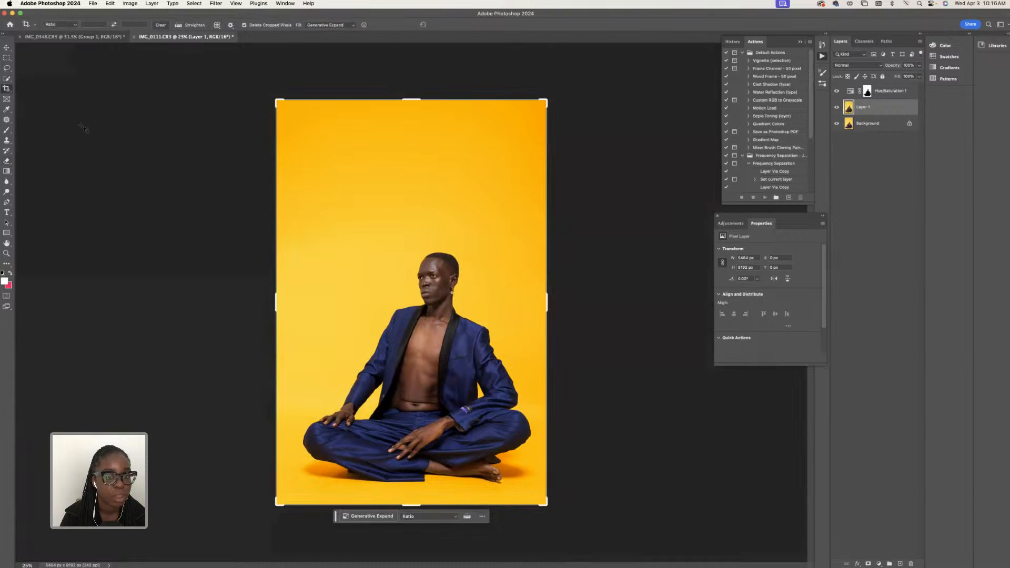
pyautogui.moveTo(547, 507); pyautogui.dragTo(579, 544)
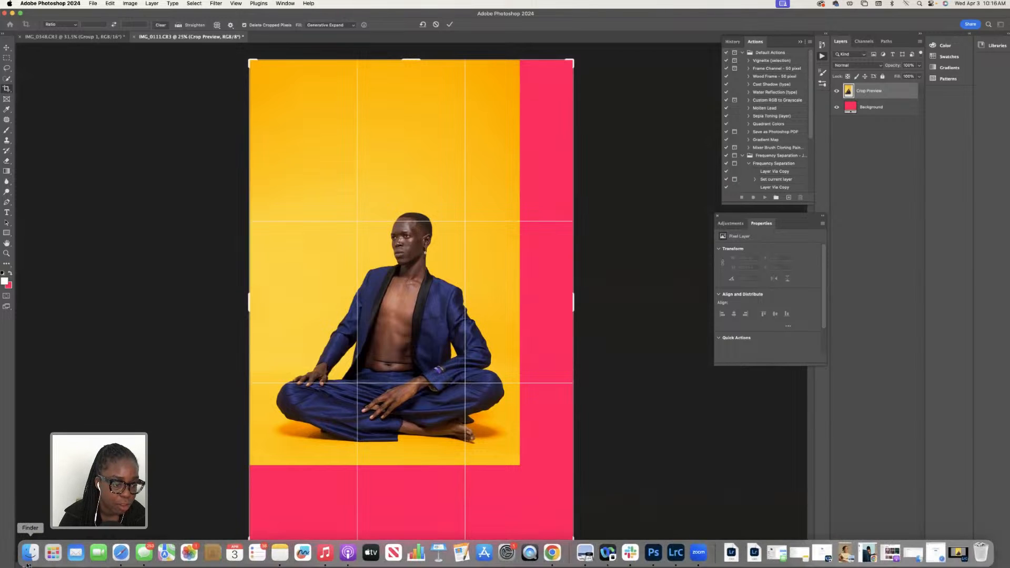
pyautogui.click(27, 565)
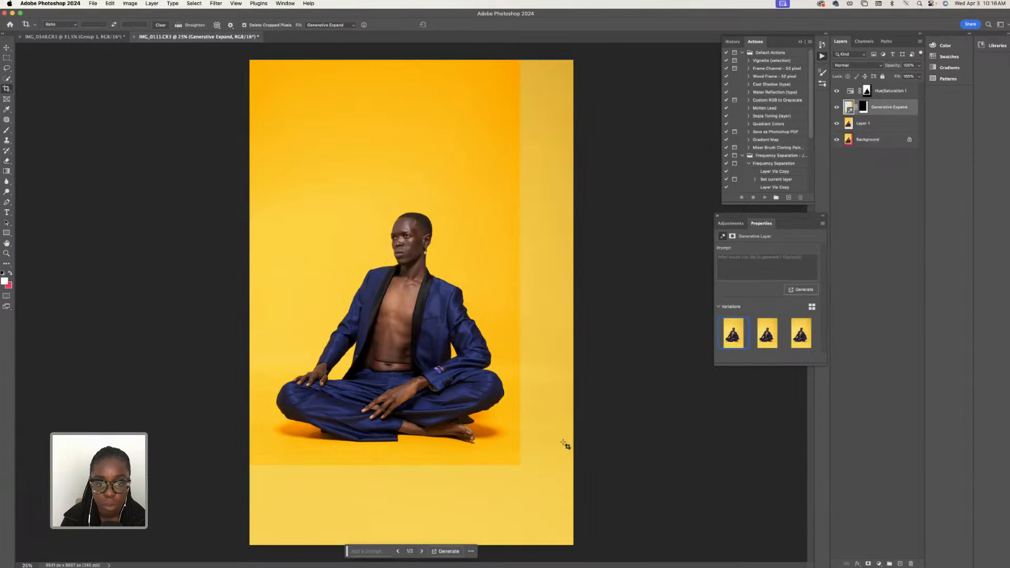
# - Delete the backdrop's Hue/Saturation adjustment layer together with its layer mask
pyautogui.click(867, 92)
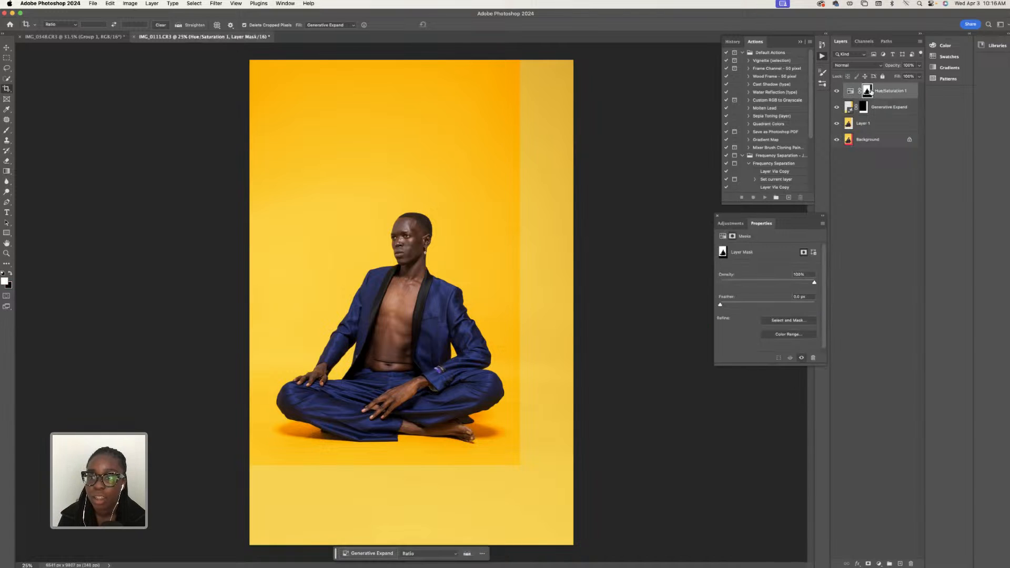
pyautogui.click(878, 93)
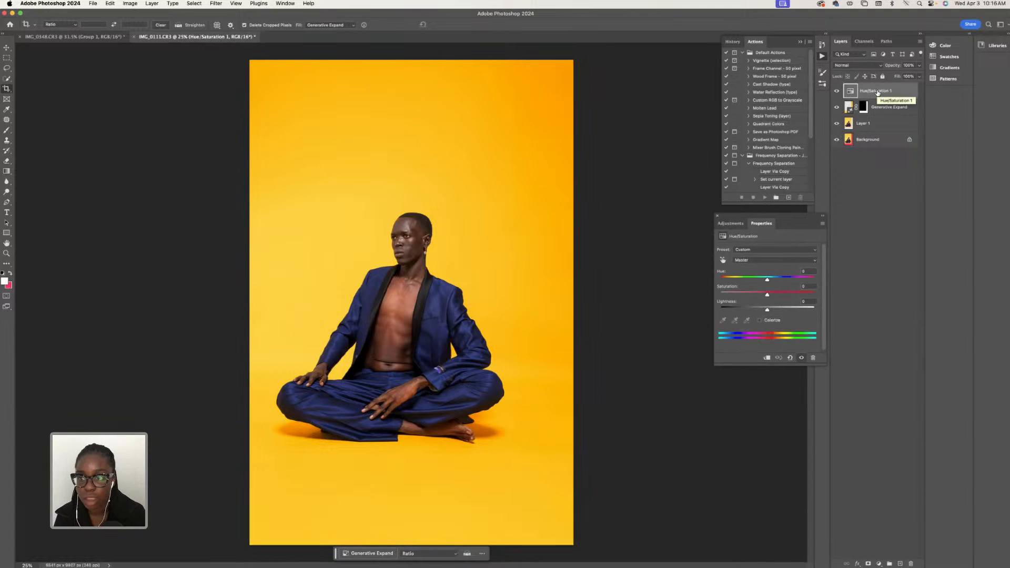
pyautogui.press('Delete')
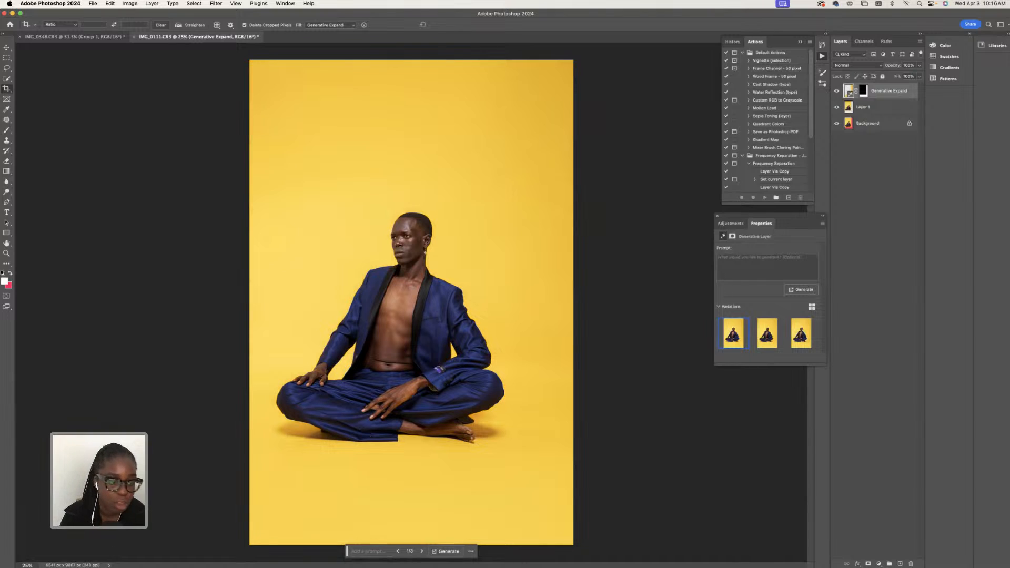
# - Extend the canvas well beyond the photo on all four sides with the Crop tool's Generative Expand fill, leaving the prompt empty
pyautogui.click(27, 565)
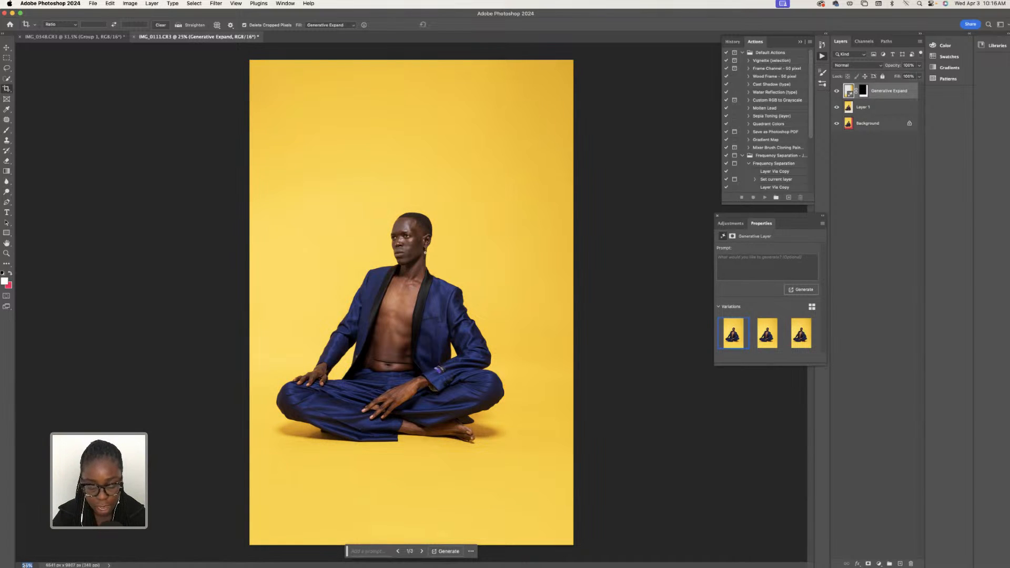
pyautogui.write('10')
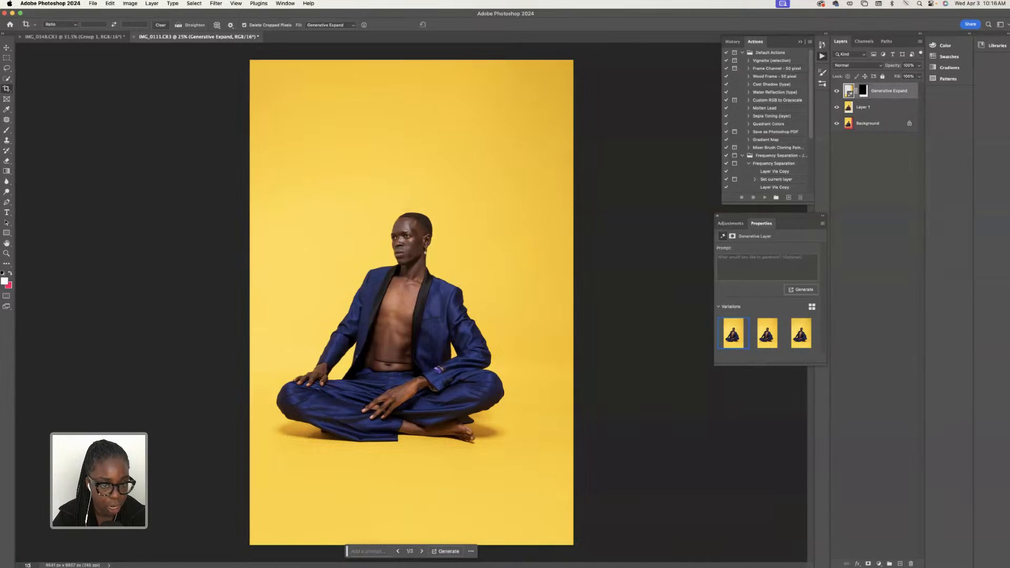
pyautogui.press('Return')
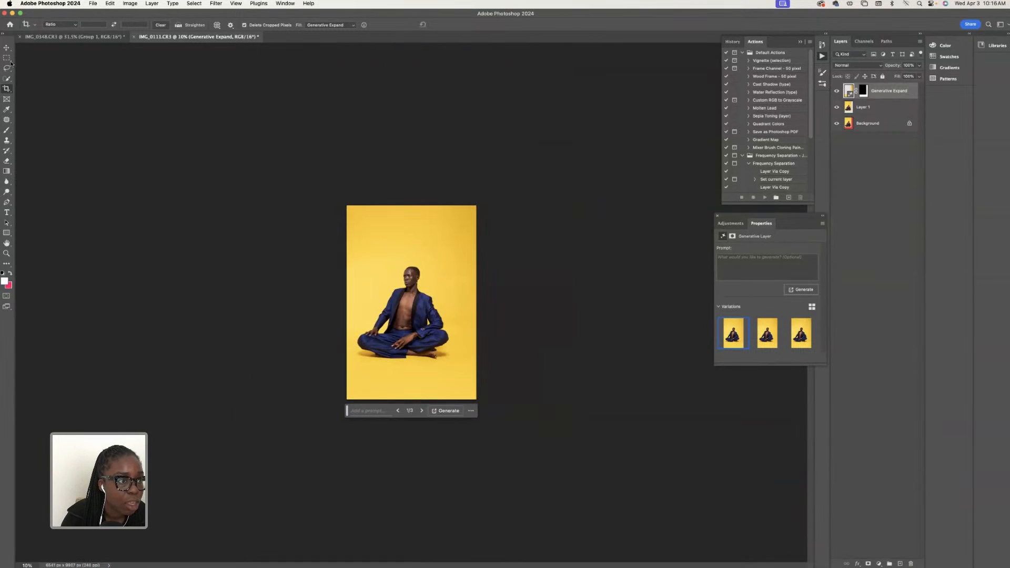
pyautogui.moveTo(347, 206); pyautogui.dragTo(318, 175)
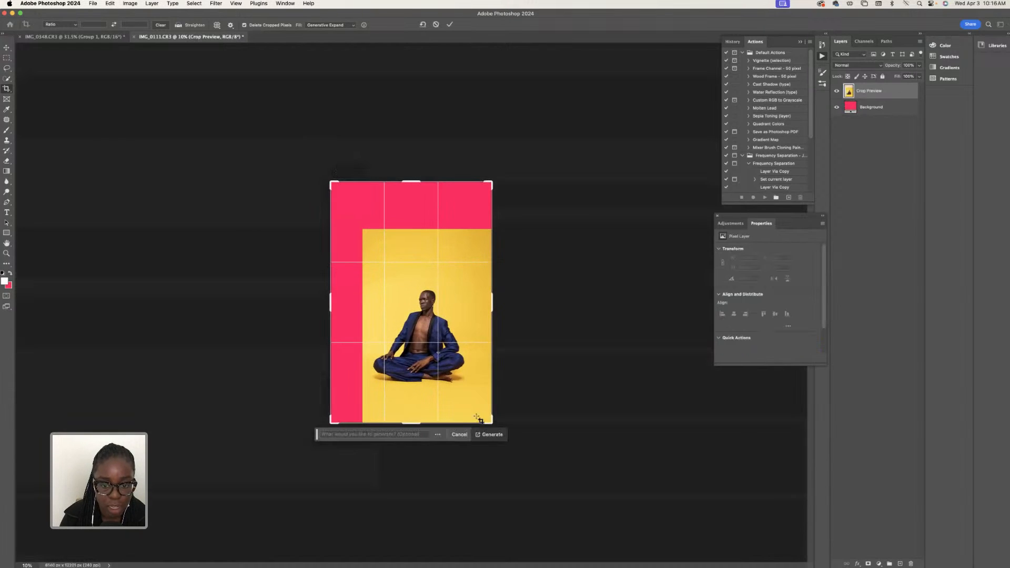
pyautogui.moveTo(488, 421); pyautogui.dragTo(514, 456)
pyautogui.moveTo(309, 154); pyautogui.dragTo(294, 133)
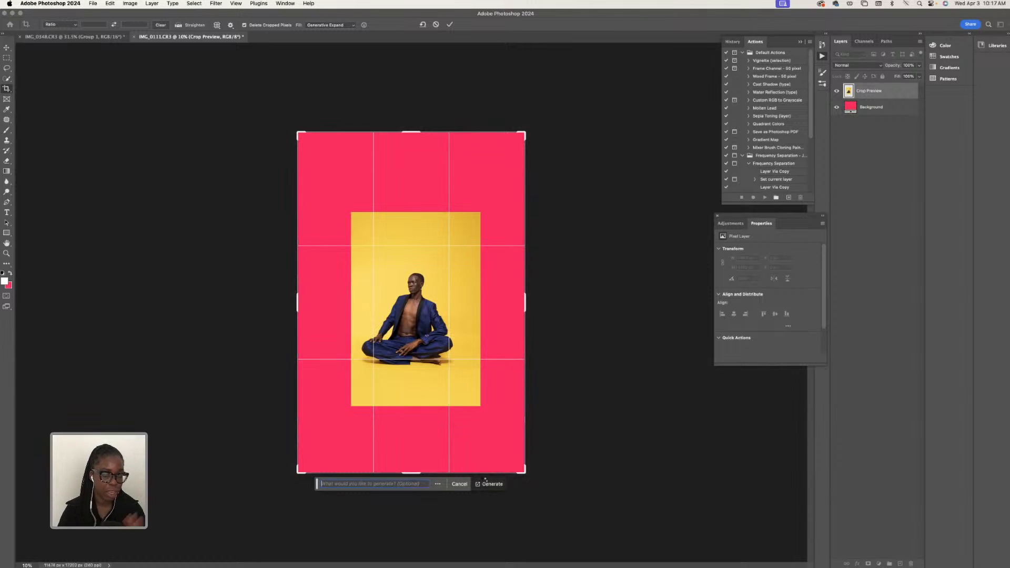
pyautogui.click(484, 482)
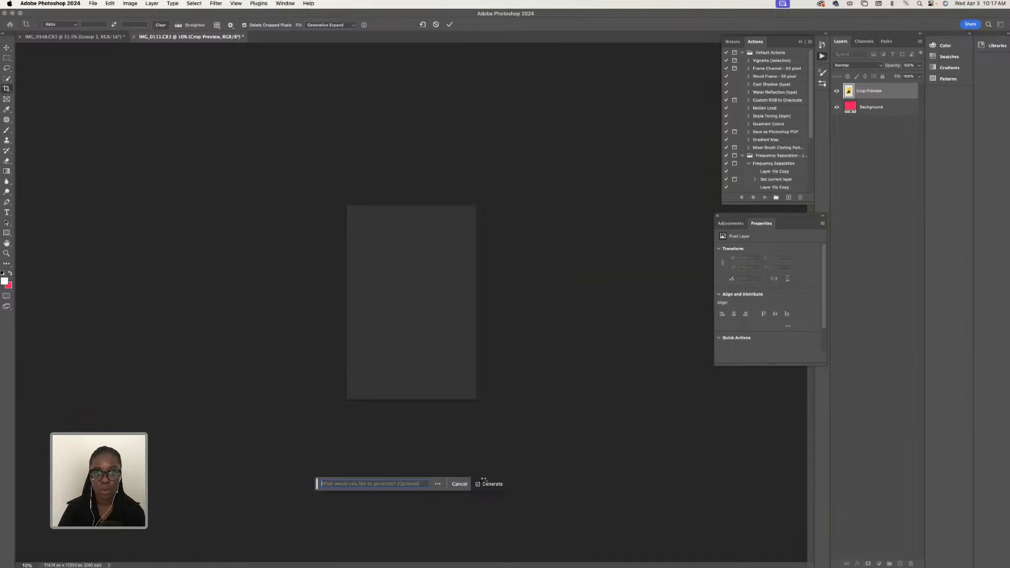
pyautogui.click(485, 483)
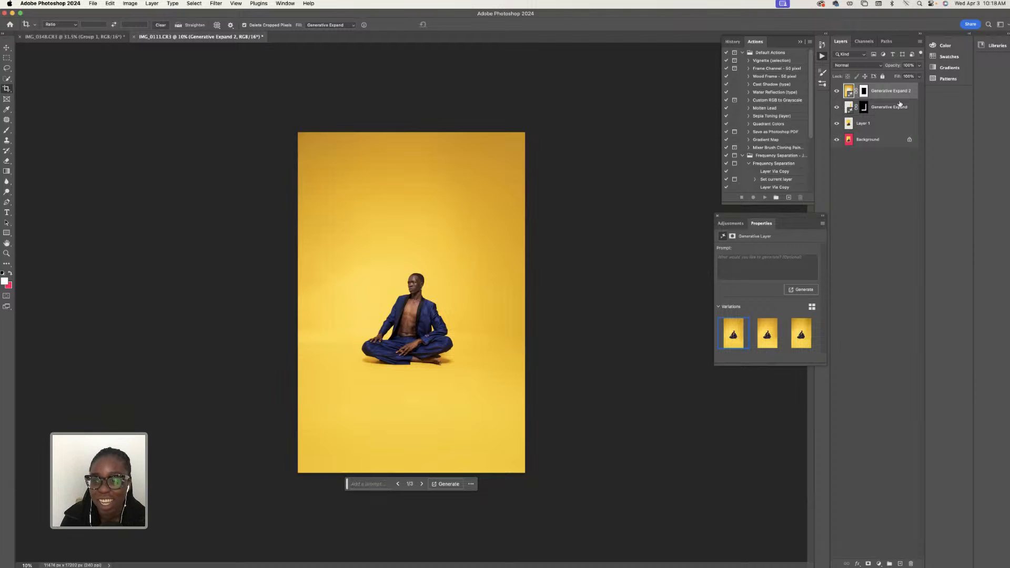
# - Merge both Generative Expand layers with Layer 1 and duplicate the merged layer
pyautogui.keyDown('shift'); pyautogui.click(878, 123); pyautogui.keyUp('shift')
pyautogui.rightClick(878, 123)
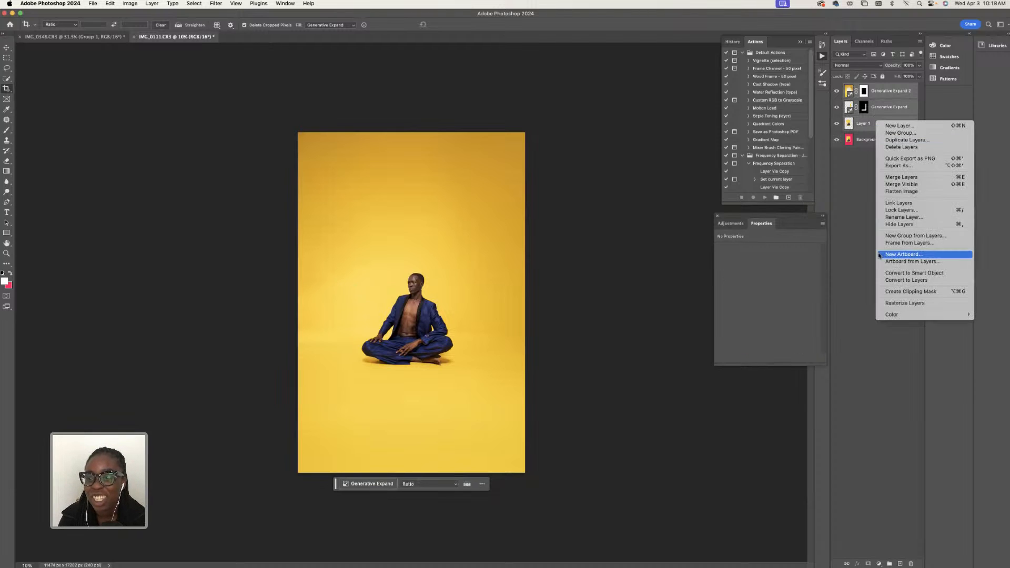
pyautogui.click(911, 178)
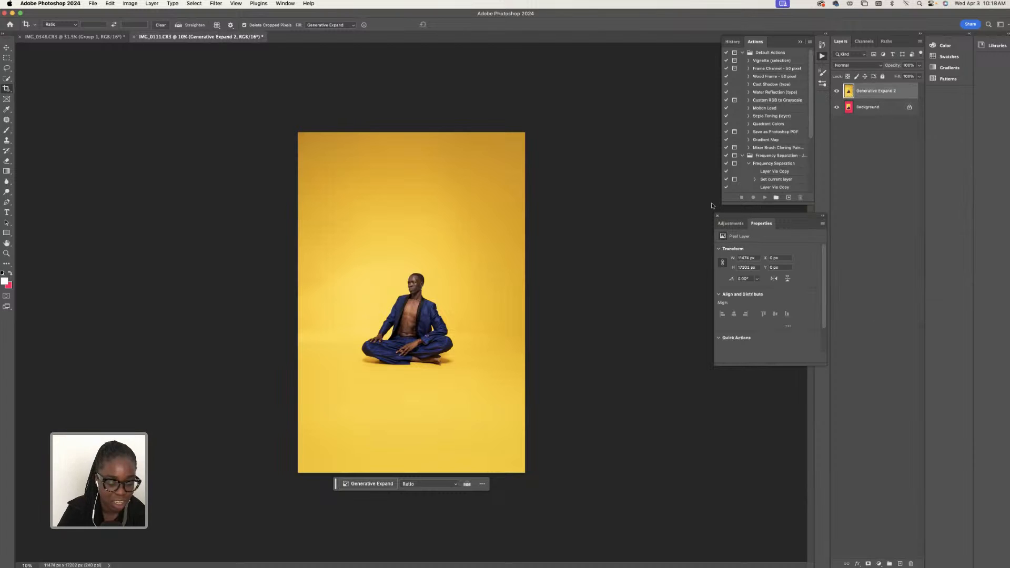
pyautogui.press('super+j')
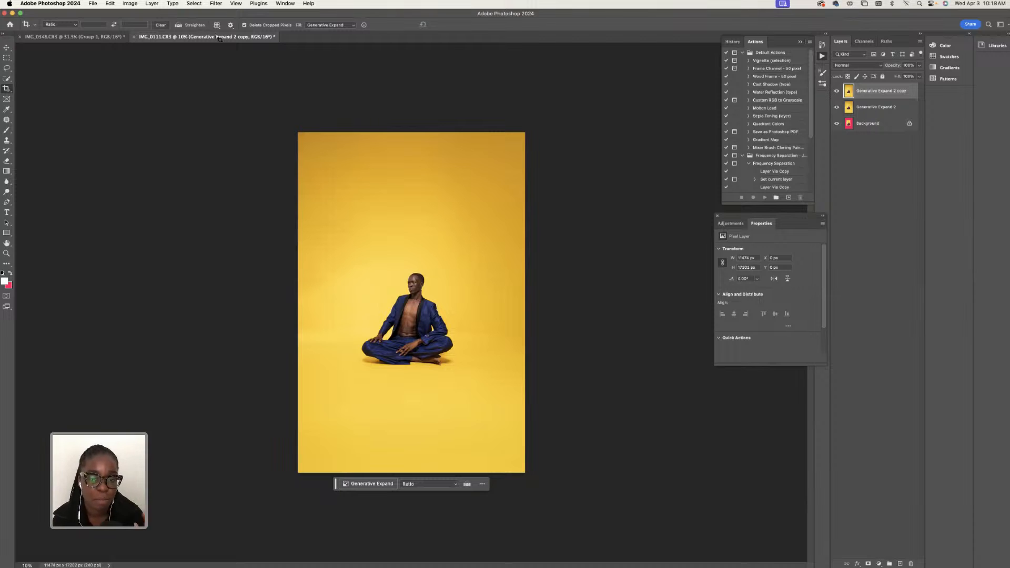
# - Select the seated subject, invert the selection to the extended backdrop, and add a Hue/Saturation adjustment layer masked to it
pyautogui.moveTo(217, 563)
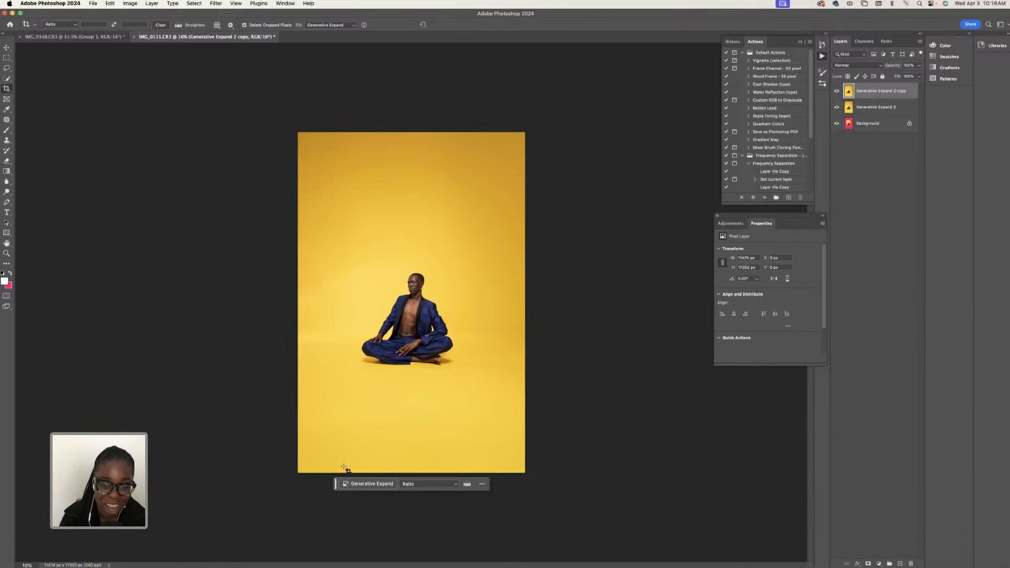
pyautogui.click(7, 47)
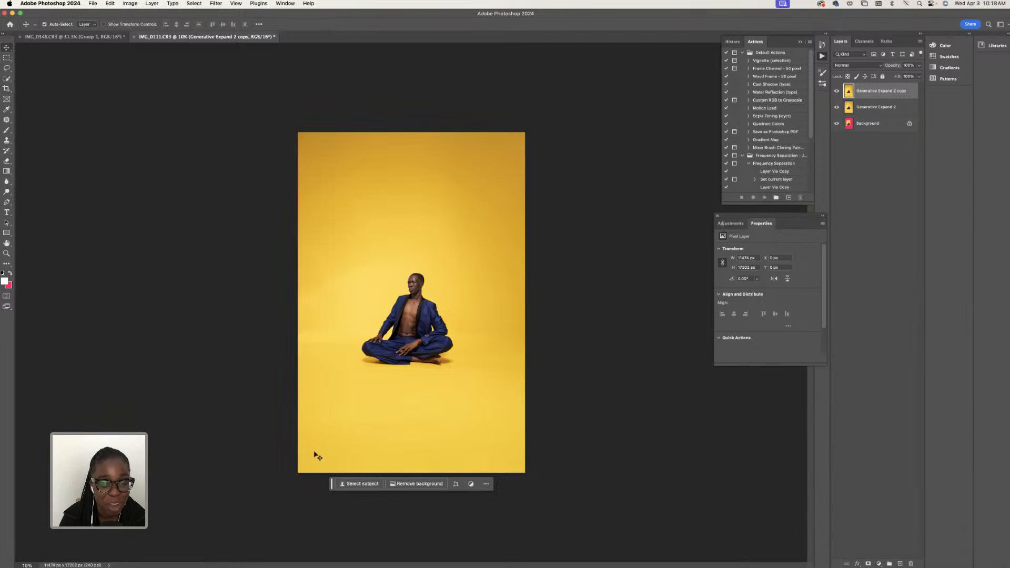
pyautogui.click(353, 482)
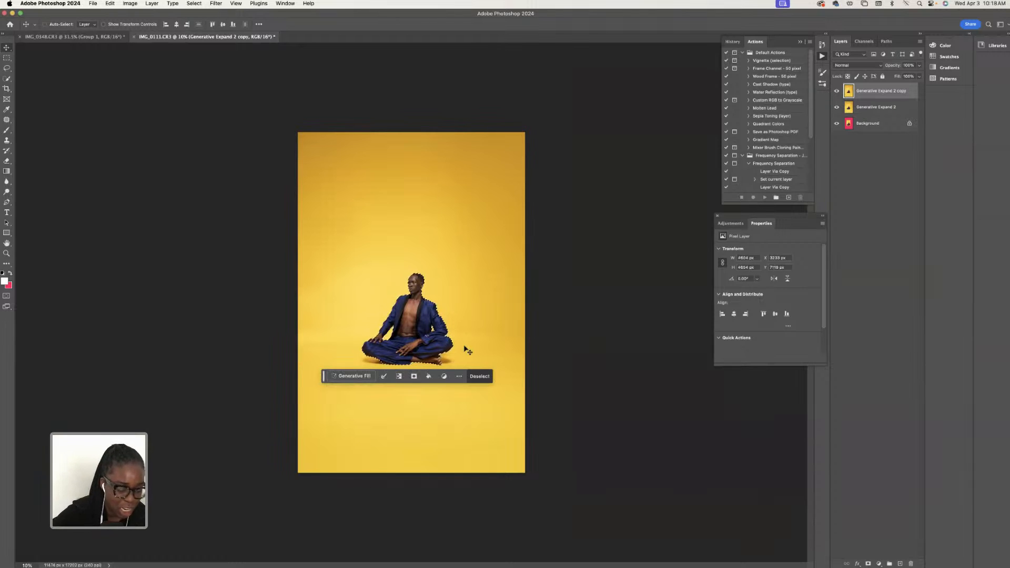
pyautogui.press('shift+super+i')
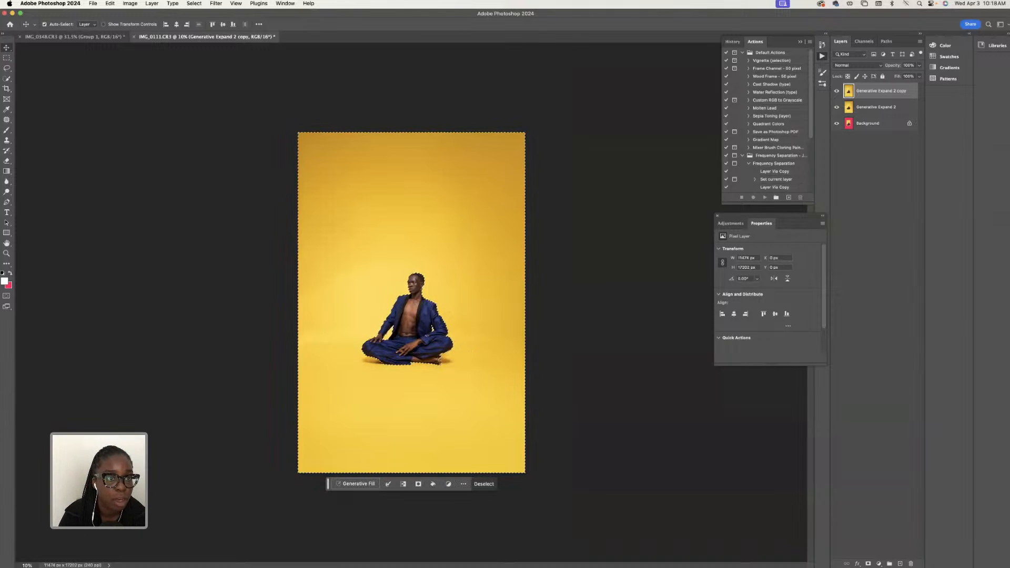
pyautogui.click(194, 4)
pyautogui.press('Escape')
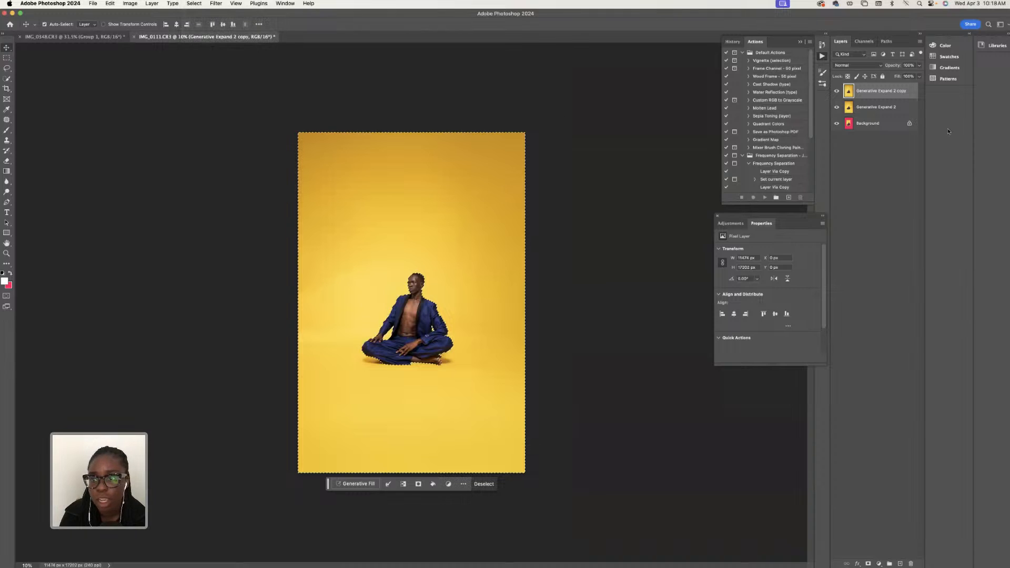
pyautogui.click(879, 562)
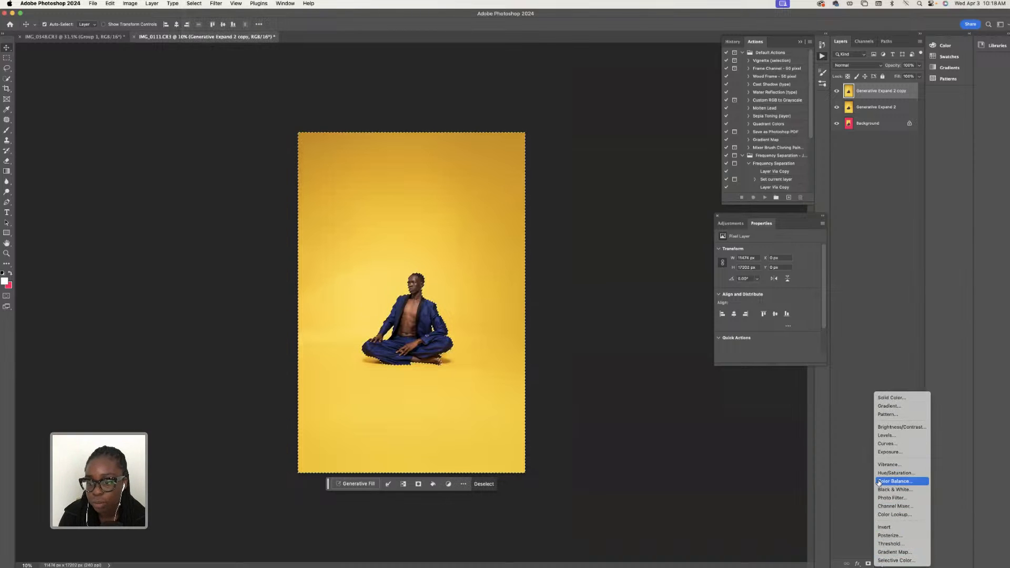
pyautogui.click(895, 473)
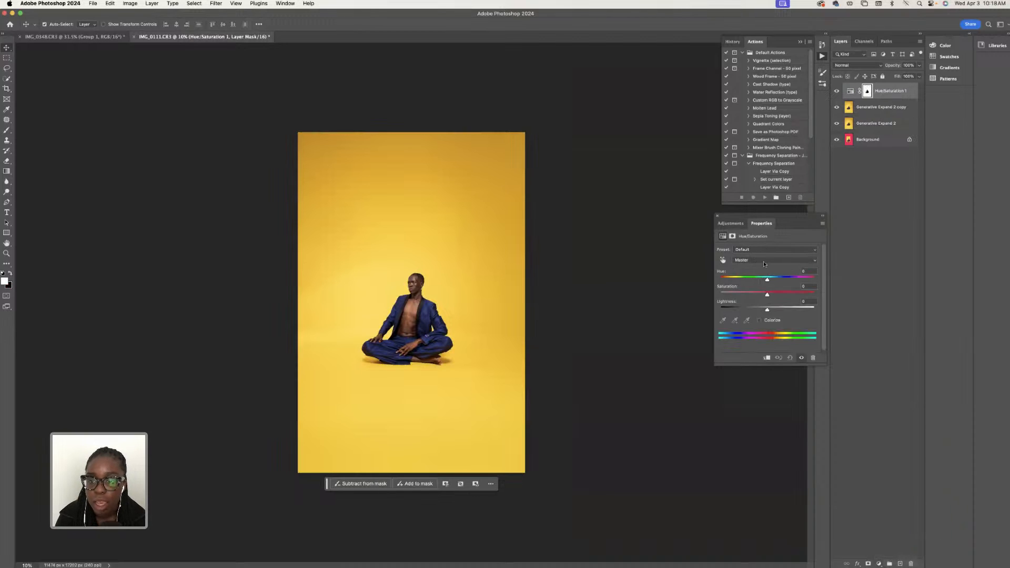
# - Try blue, magenta and red backdrop hues, then settle the Master hue at -1 with saturation at +51
pyautogui.moveTo(768, 280); pyautogui.dragTo(739, 287)
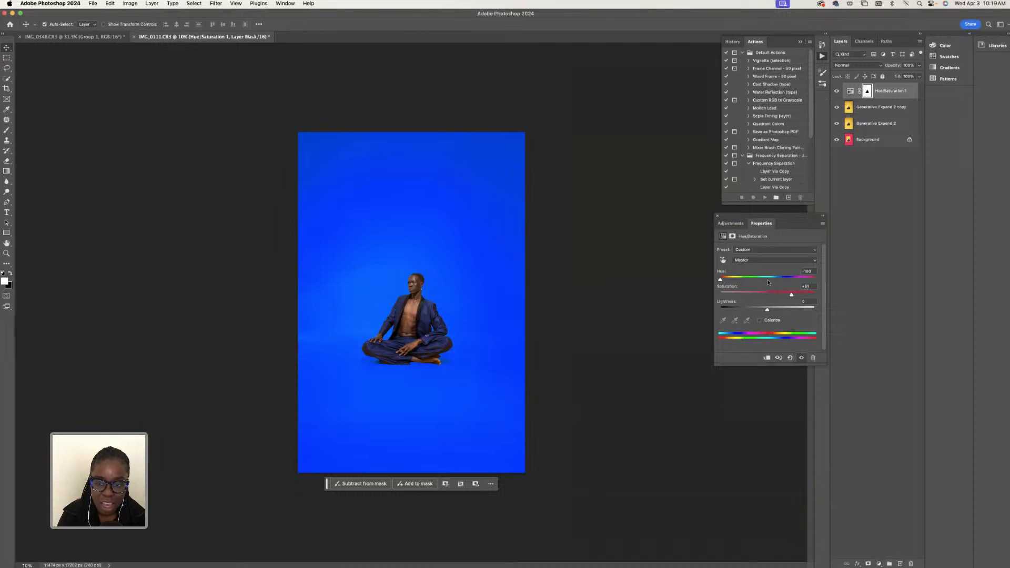
pyautogui.moveTo(720, 280); pyautogui.dragTo(729, 281)
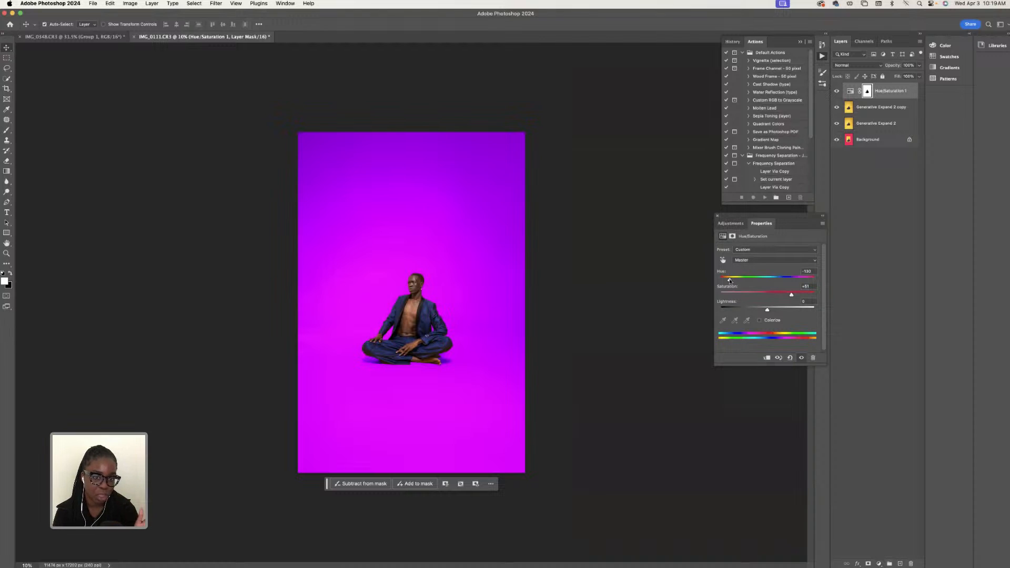
pyautogui.moveTo(729, 280); pyautogui.dragTo(742, 276)
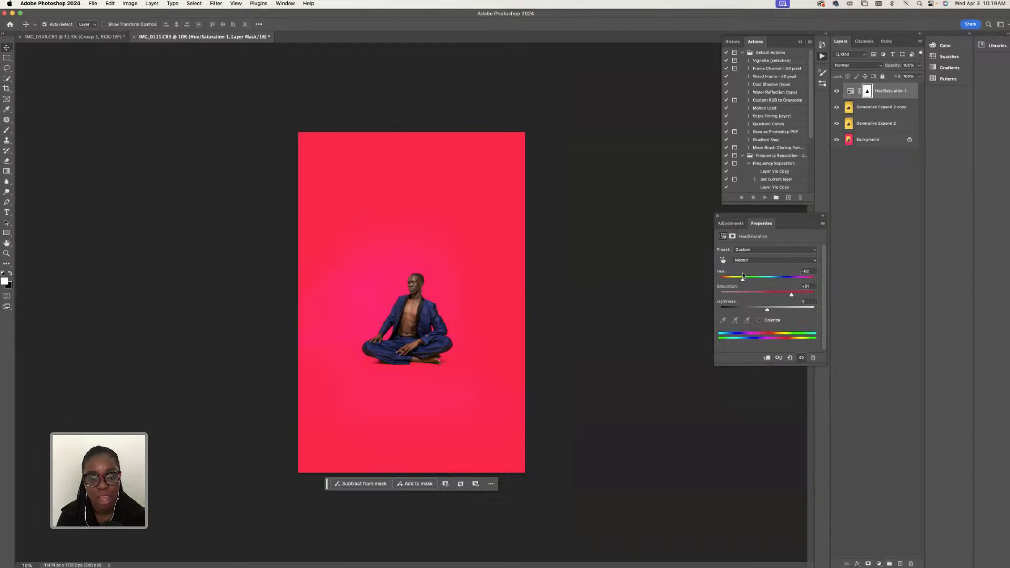
pyautogui.moveTo(743, 275); pyautogui.dragTo(766, 279)
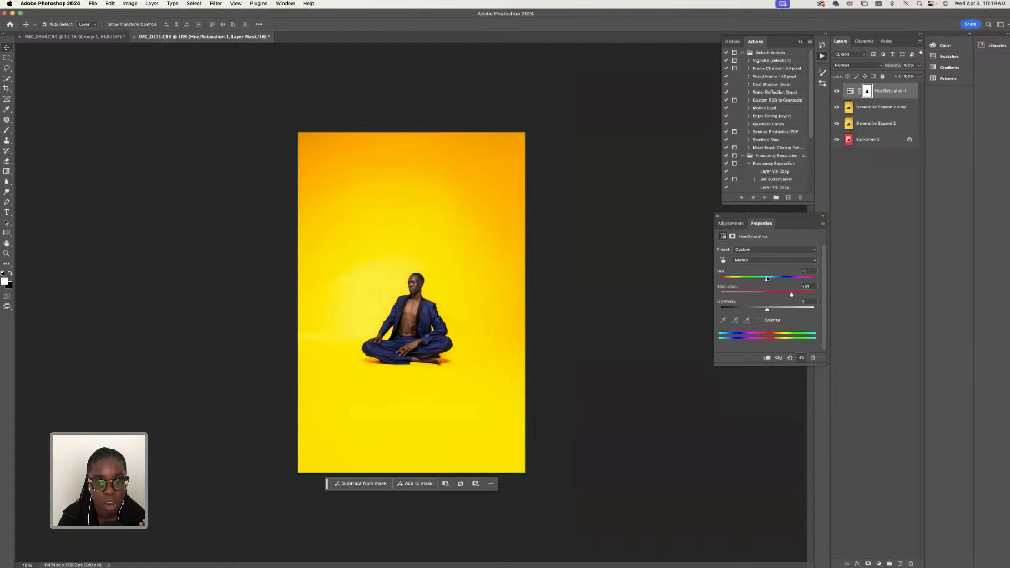
# - In the Yellows range, shift the hue slightly toward orange, set saturation to +3 and lightness to -1, and compare with the adjustment hidden
pyautogui.click(762, 260)
pyautogui.click(762, 277)
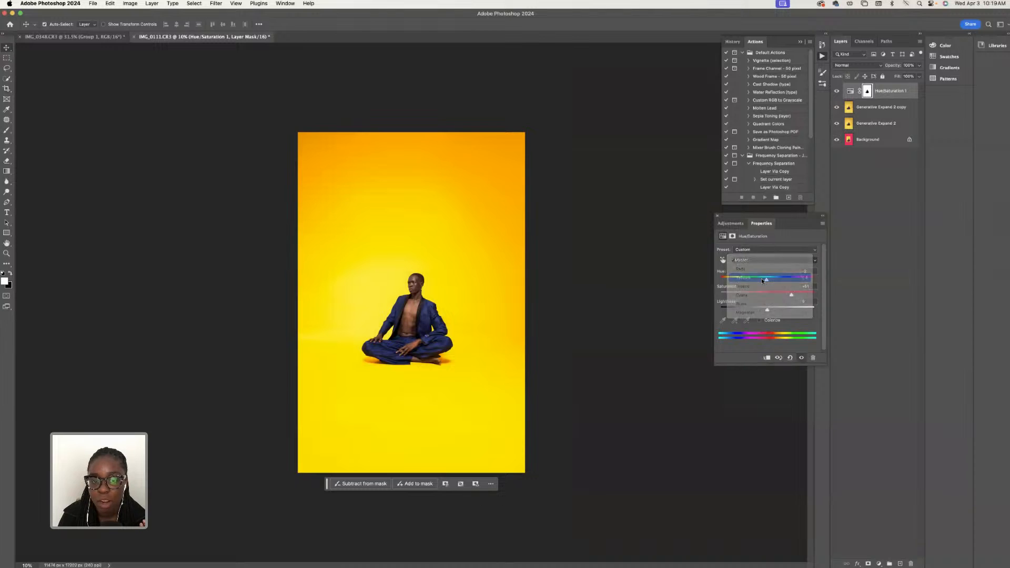
pyautogui.moveTo(768, 280); pyautogui.dragTo(766, 310)
pyautogui.click(774, 292)
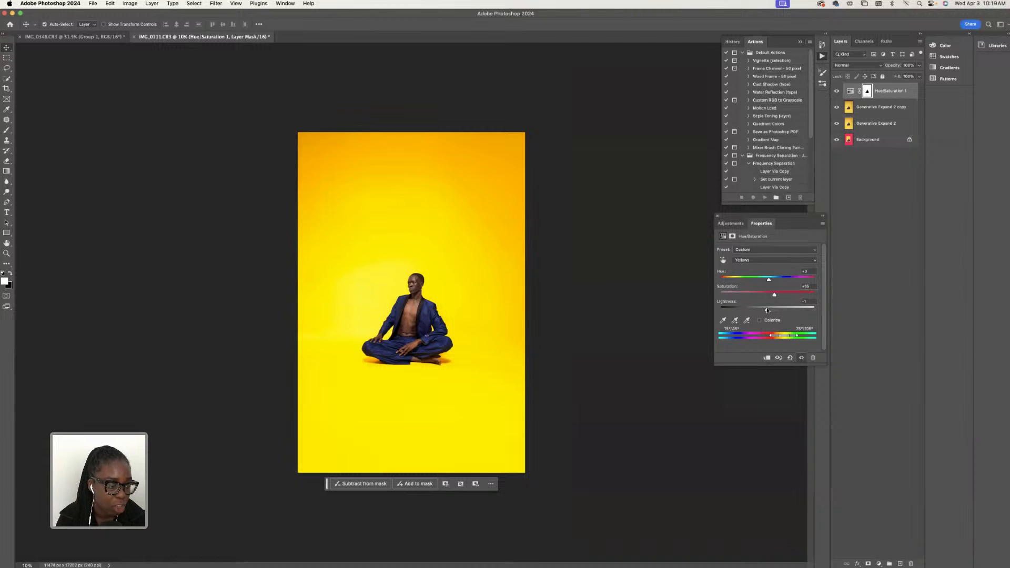
pyautogui.click(837, 91)
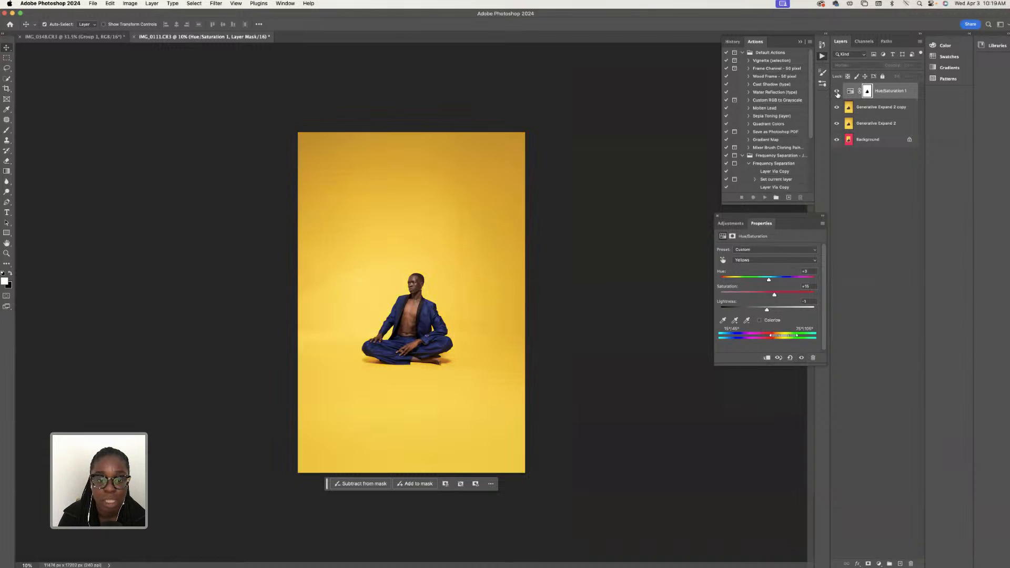
pyautogui.click(837, 92)
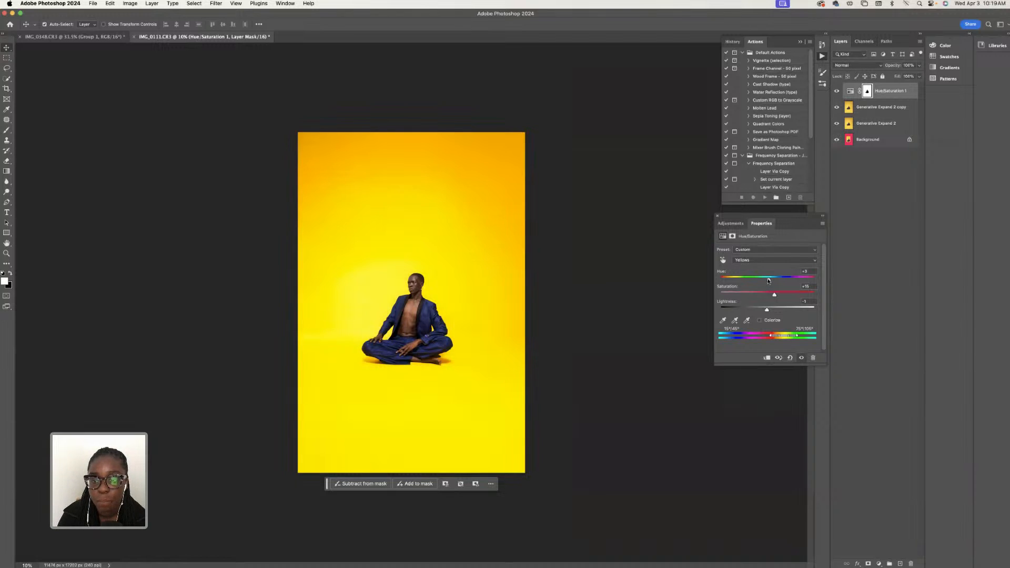
pyautogui.moveTo(768, 280); pyautogui.dragTo(768, 294)
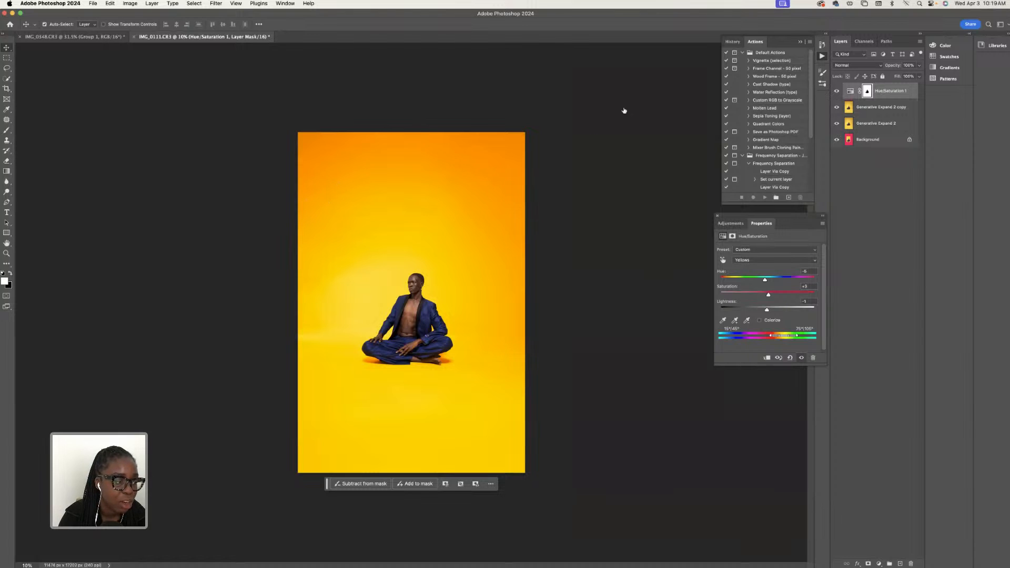
pyautogui.click(837, 92)
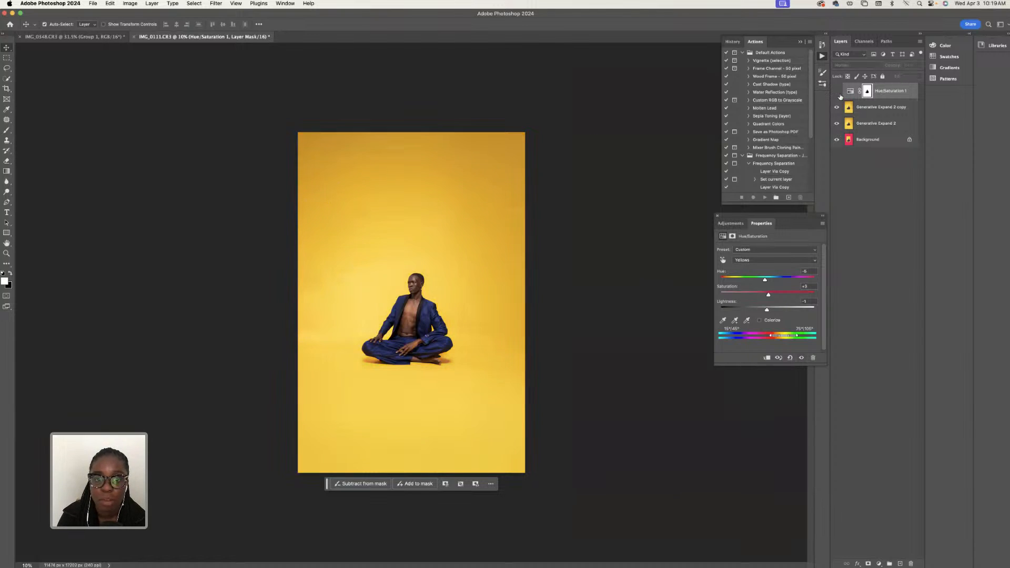
pyautogui.click(838, 93)
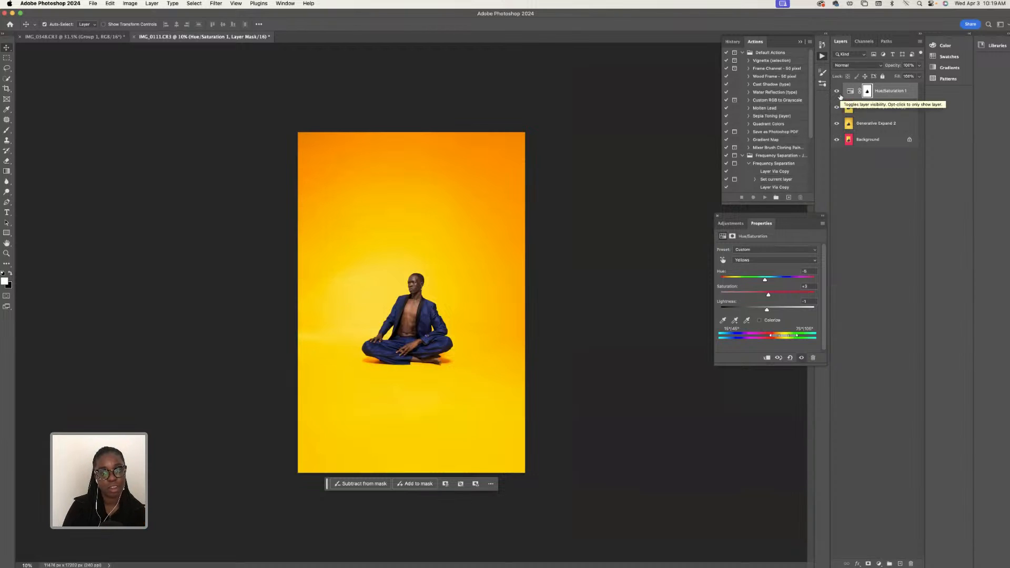
# - Add a Selective Color adjustment layer and set the Yellows to cyan -74%, magenta about -36% and yellow -30%
pyautogui.press('super+0')
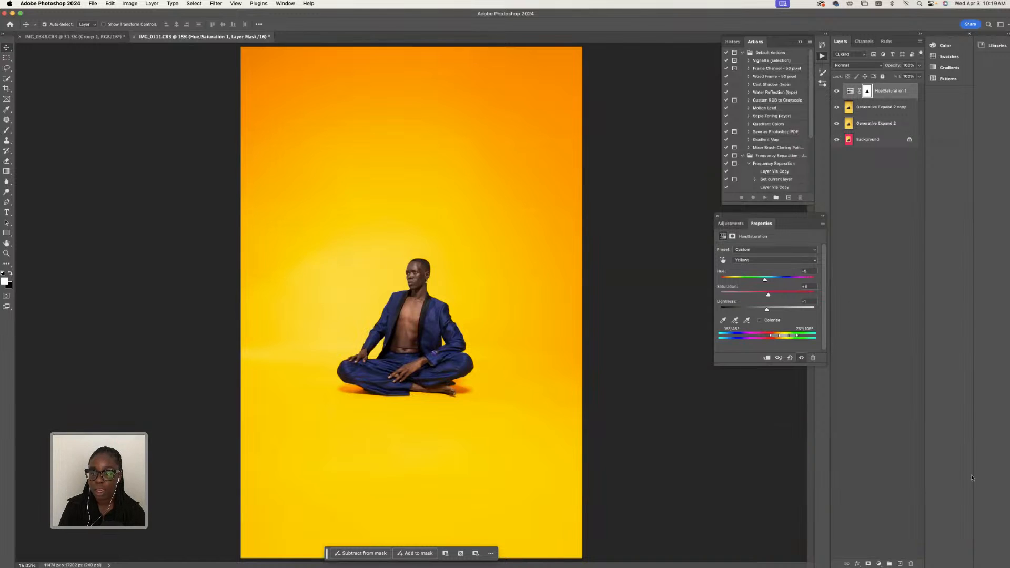
pyautogui.click(878, 563)
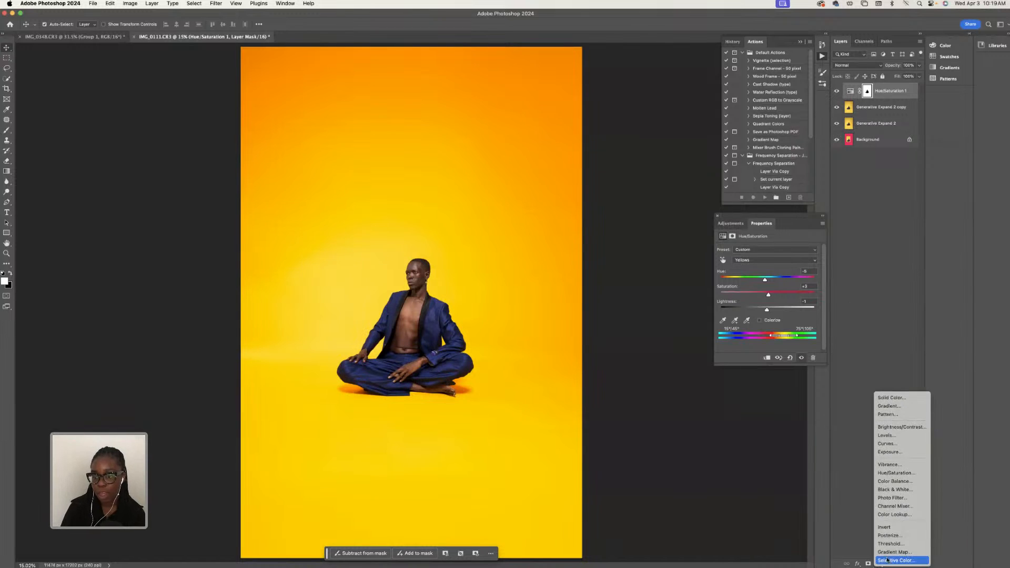
pyautogui.click(865, 400)
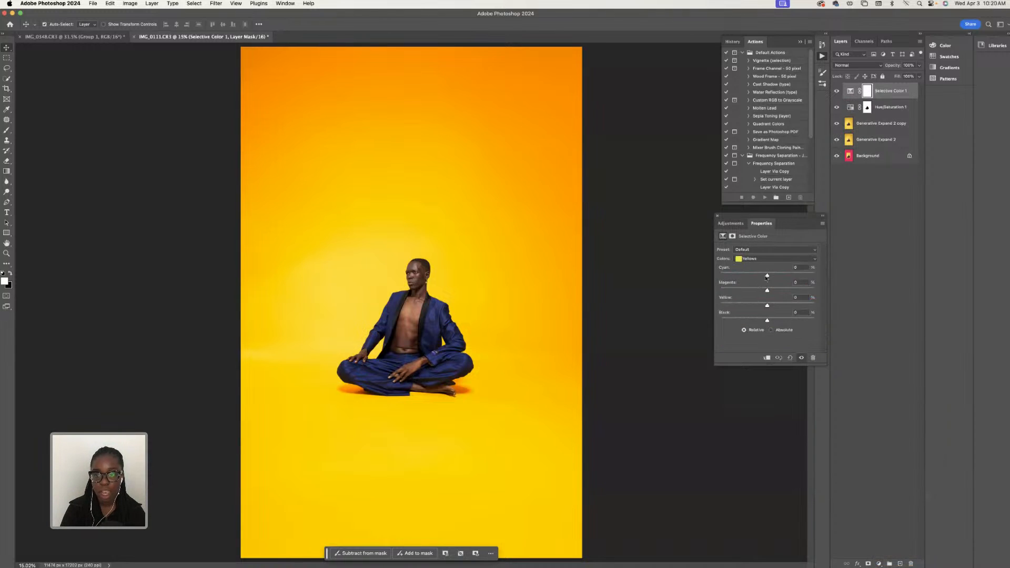
pyautogui.moveTo(767, 276); pyautogui.dragTo(754, 299)
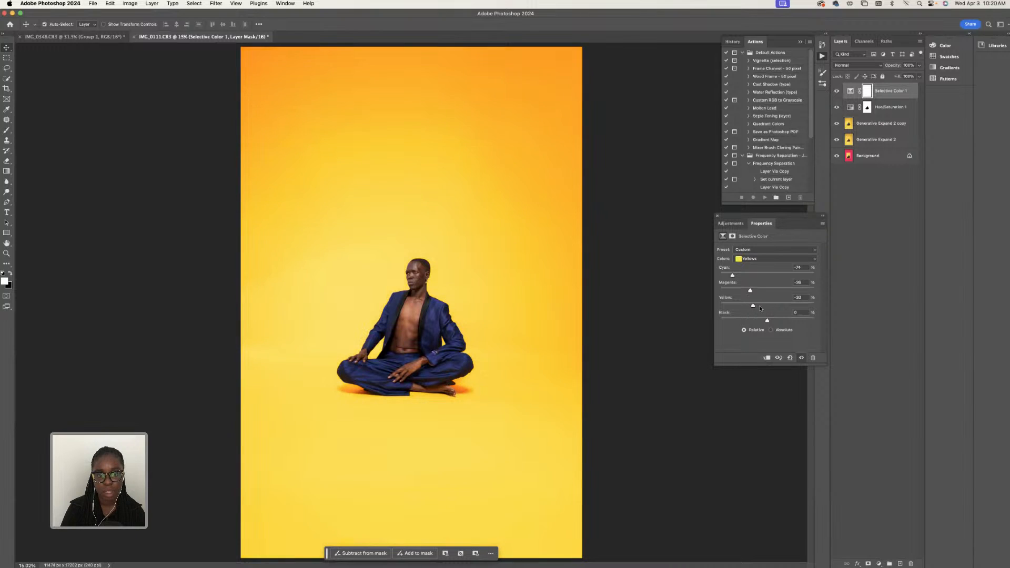
# - Set the Selective Color Yellows range to yellow about +3% and black +20%
pyautogui.moveTo(760, 307); pyautogui.dragTo(768, 306)
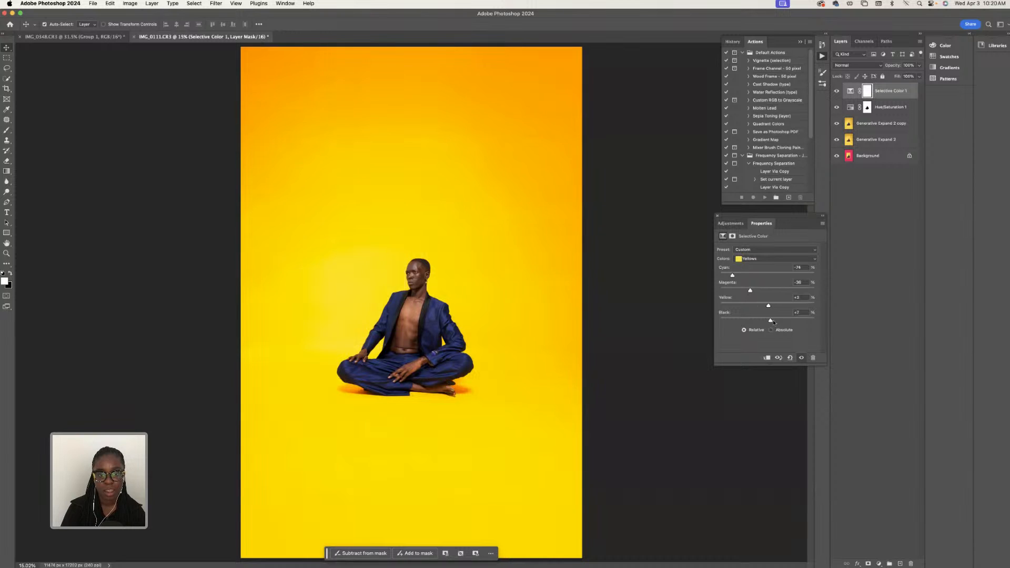
pyautogui.moveTo(769, 321); pyautogui.dragTo(777, 322)
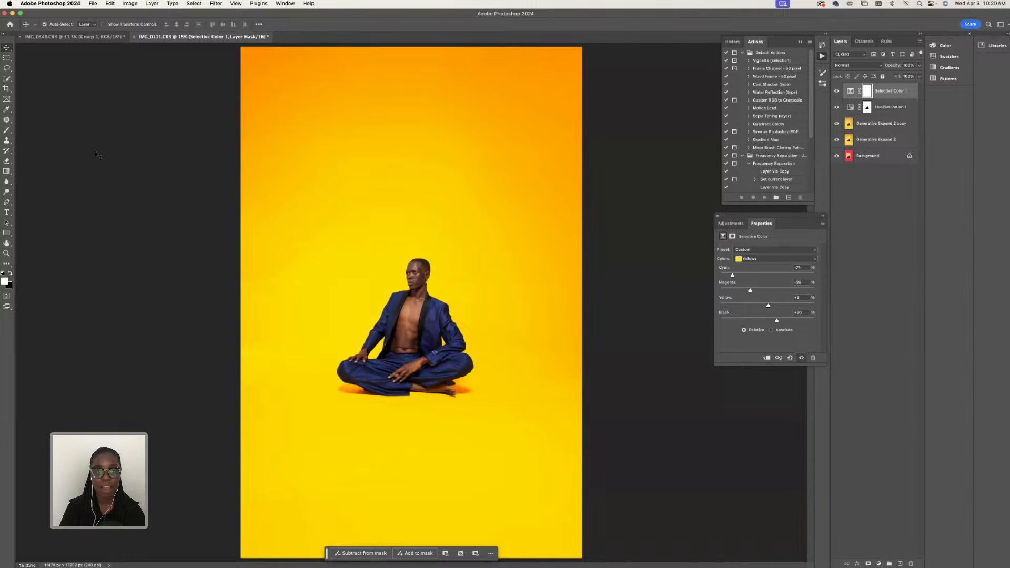
# - Erase the Selective Color layer mask over the subject's skin, from face and chest down to the hands and foot
pyautogui.click(8, 161)
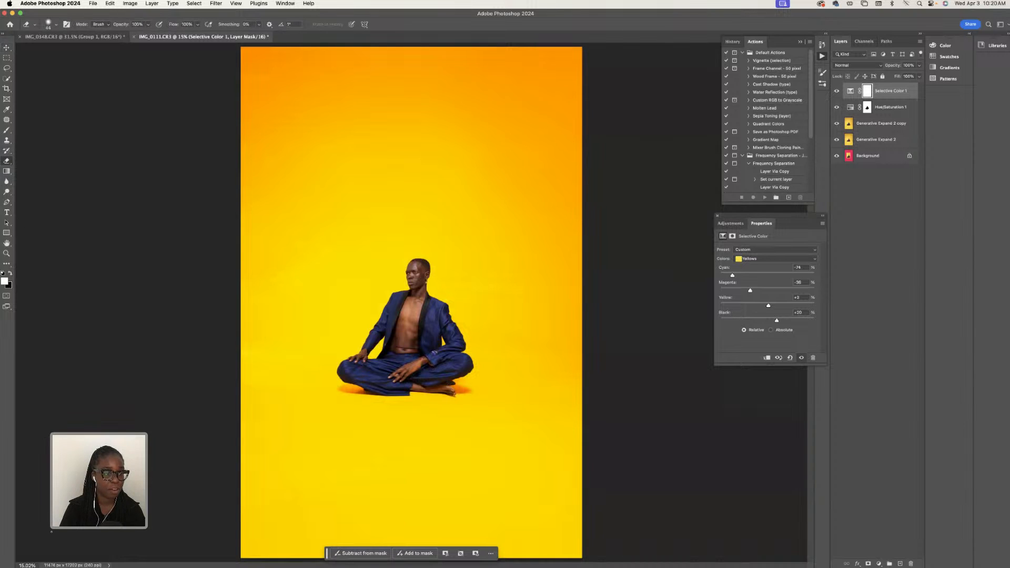
pyautogui.click(21, 564)
pyautogui.write('50')
pyautogui.press('Return')
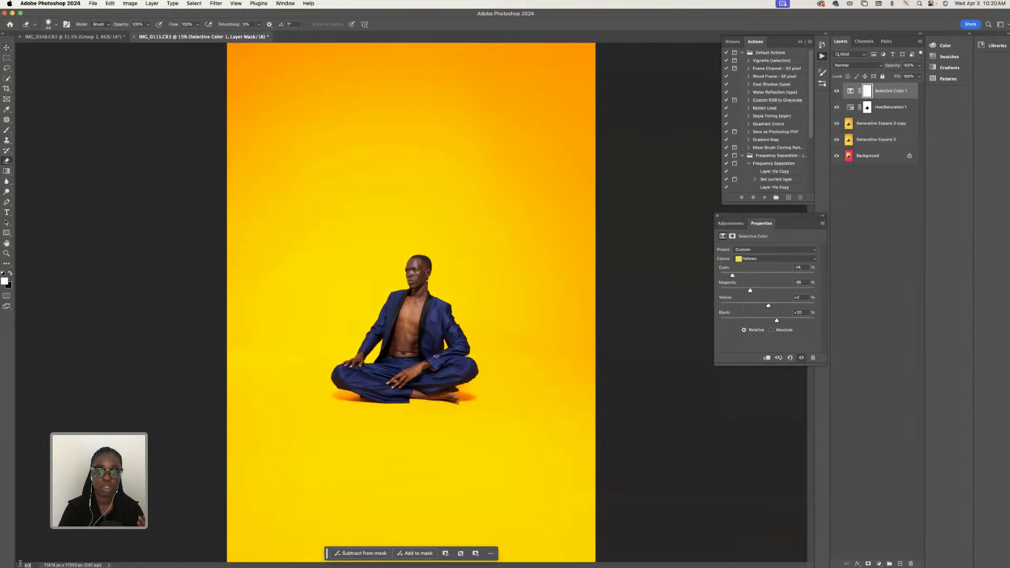
pyautogui.click(48, 25)
pyautogui.click(436, 215)
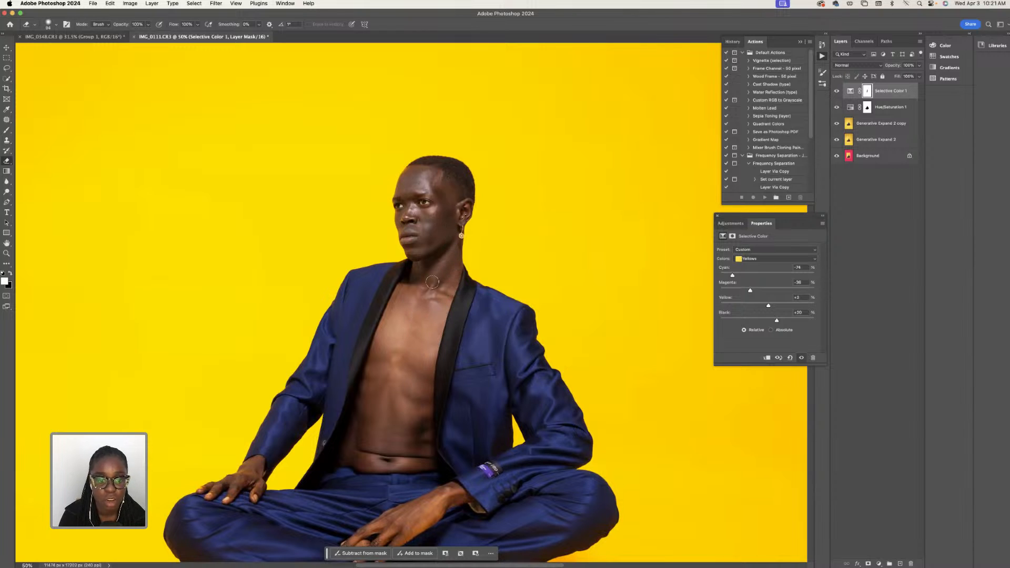
pyautogui.scroll(-3, 435, 505)
pyautogui.scroll(-1, 416, 442)
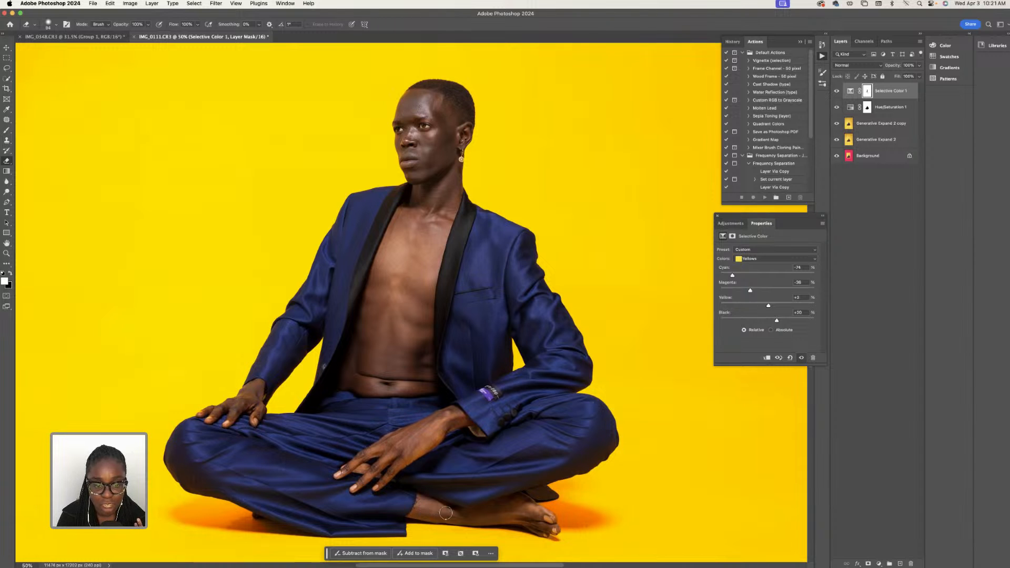
pyautogui.press('super+0')
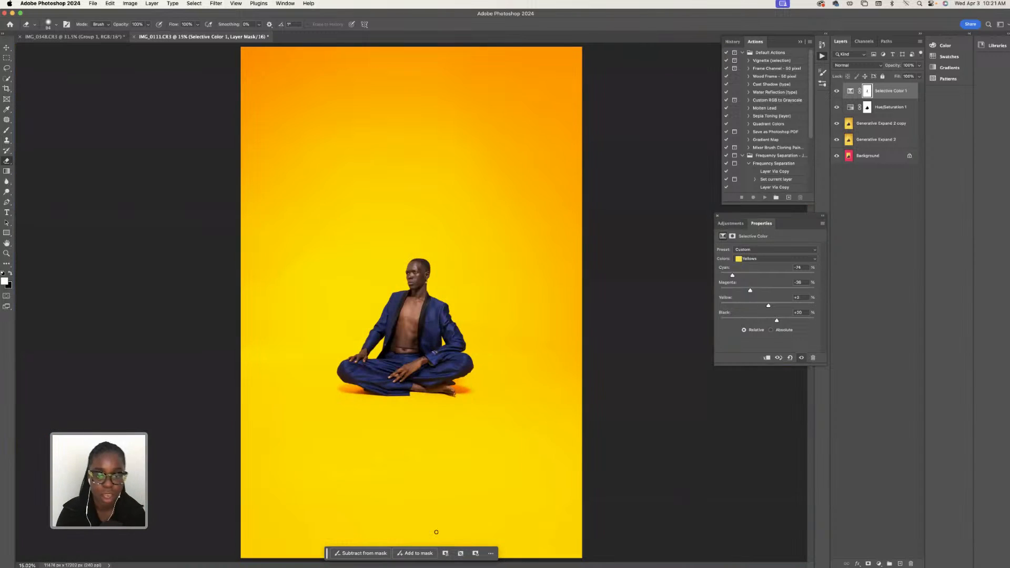
# - Group the Selective Color 1 and Hue/Saturation 1 layers and compare the portrait with the group hidden and shown
pyautogui.keyDown('shift'); pyautogui.click(889, 107); pyautogui.keyUp('shift')
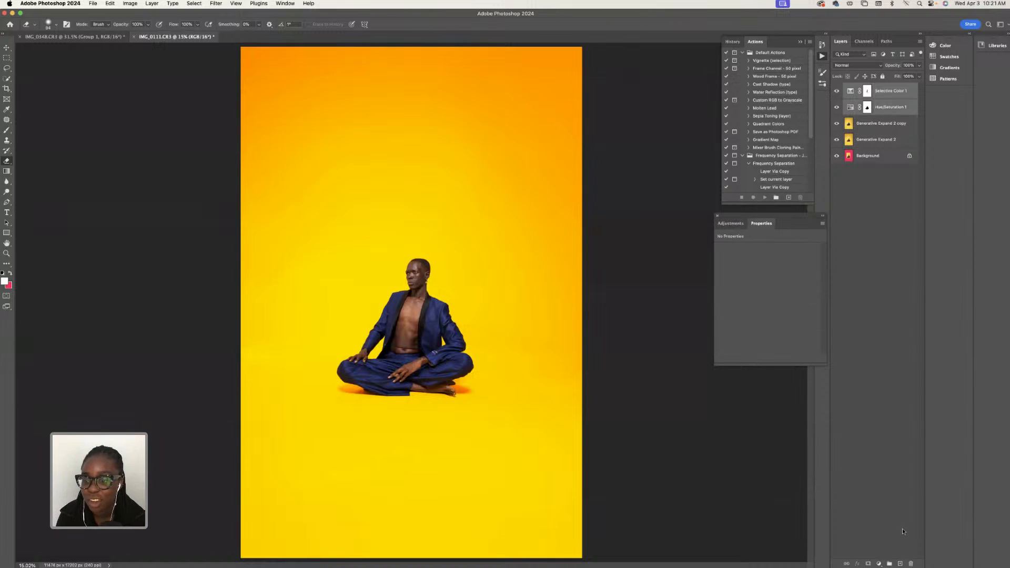
pyautogui.click(889, 563)
pyautogui.click(837, 88)
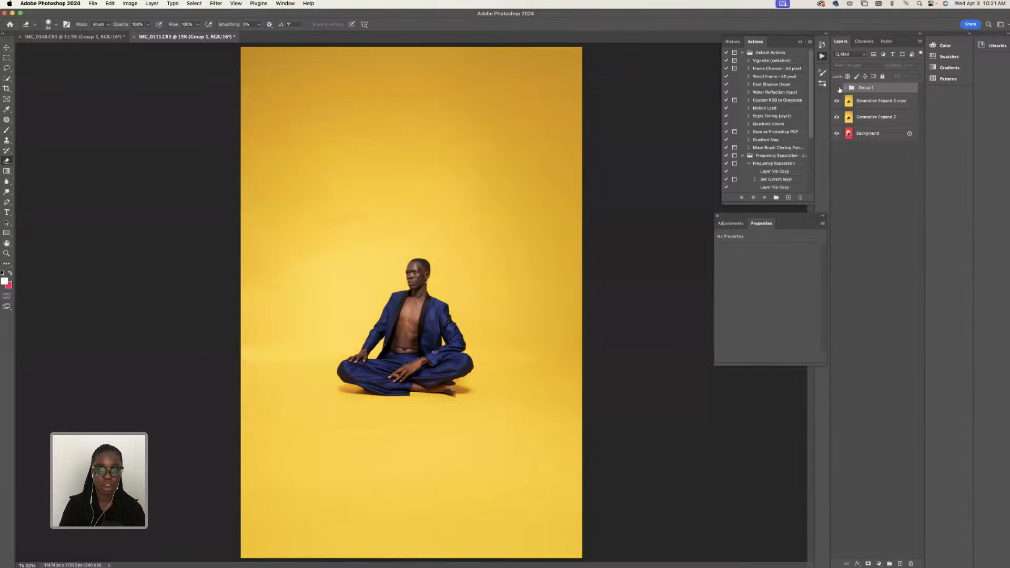
pyautogui.click(837, 89)
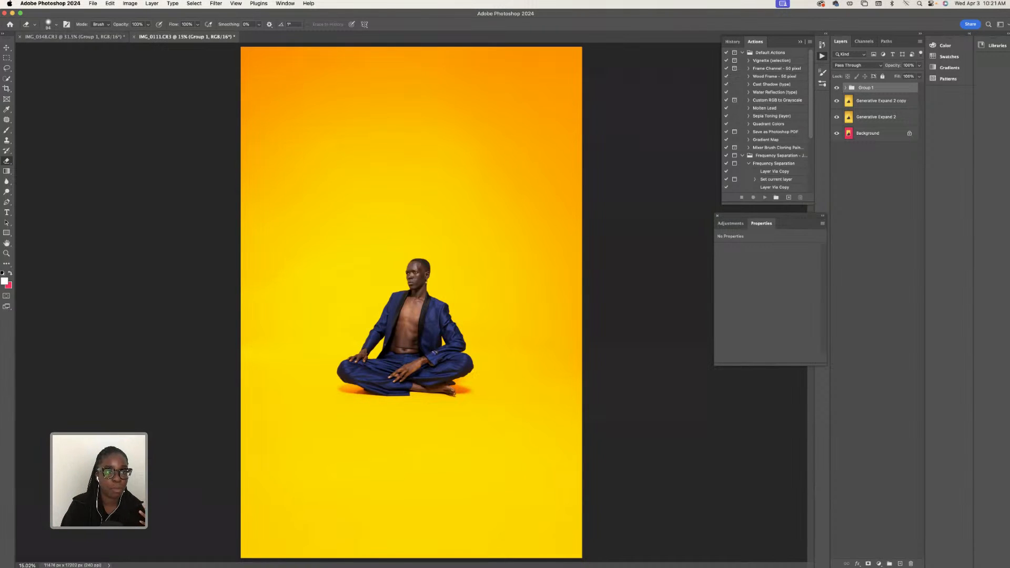
# - Switch to IMG_0348.CR3, select its Generative Fill layer, and compare the portrait with Group 1 hidden and shown
pyautogui.hotkey('ctrl', 'Tab')
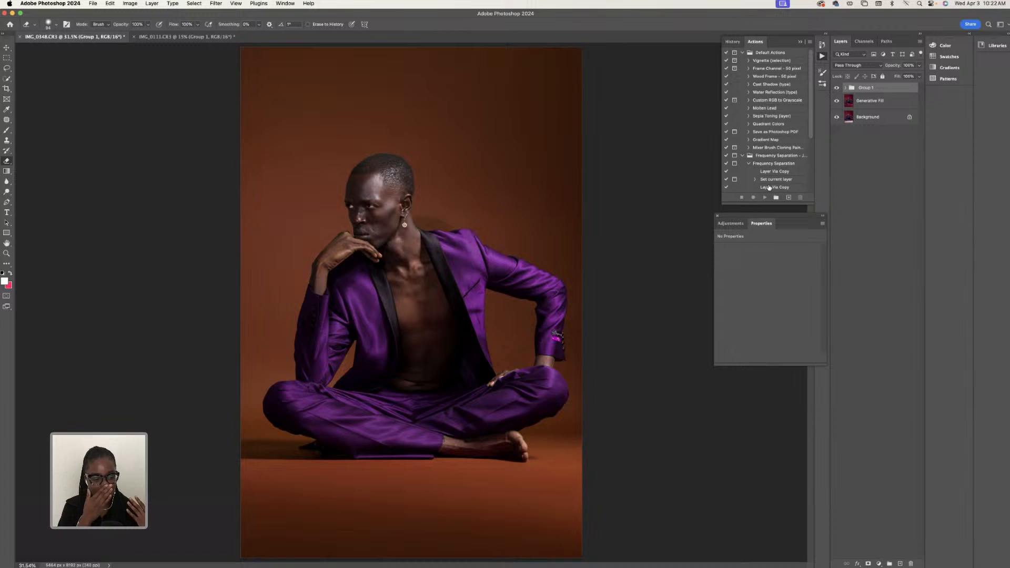
pyautogui.click(867, 101)
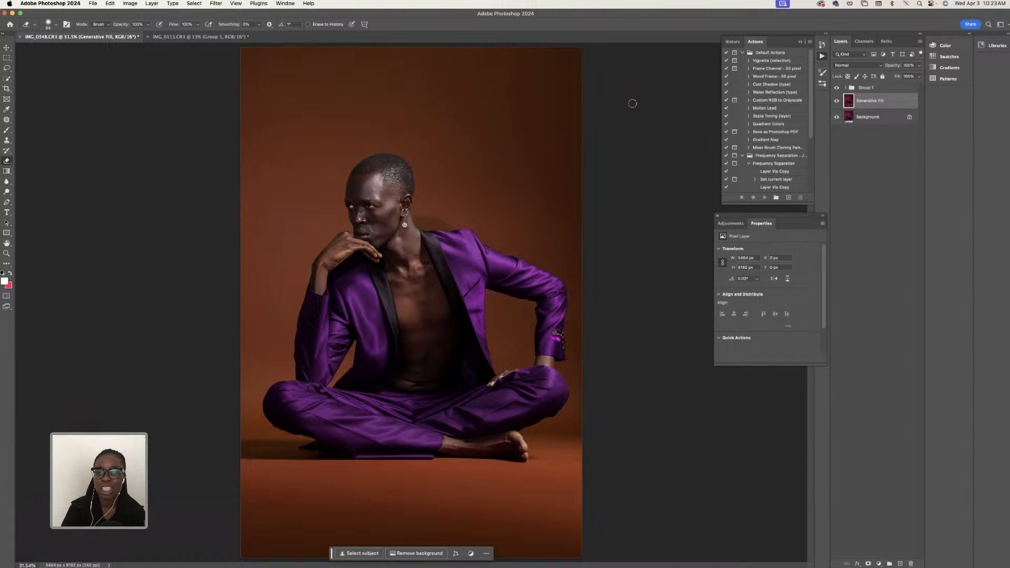
pyautogui.click(837, 87)
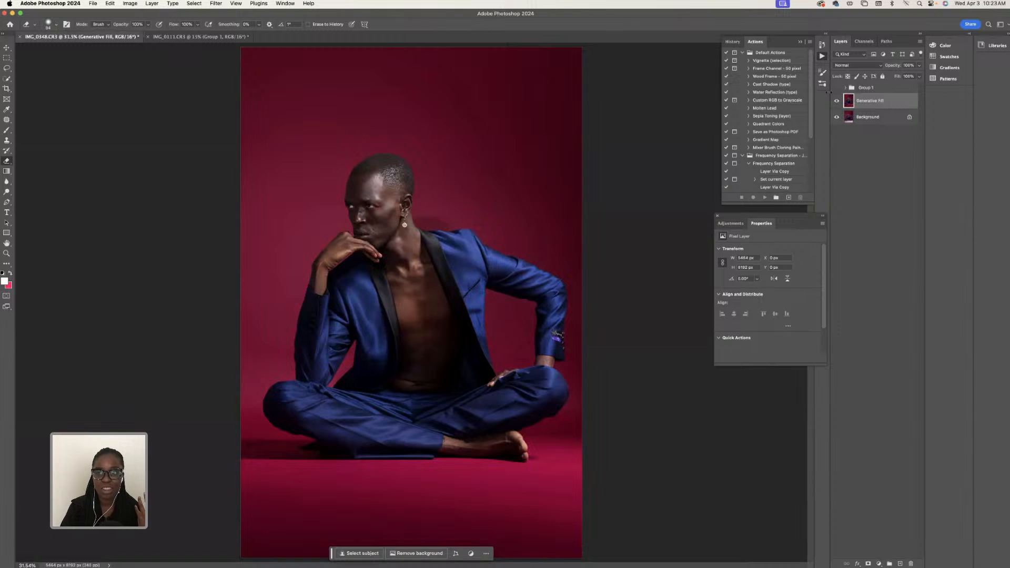
pyautogui.click(836, 88)
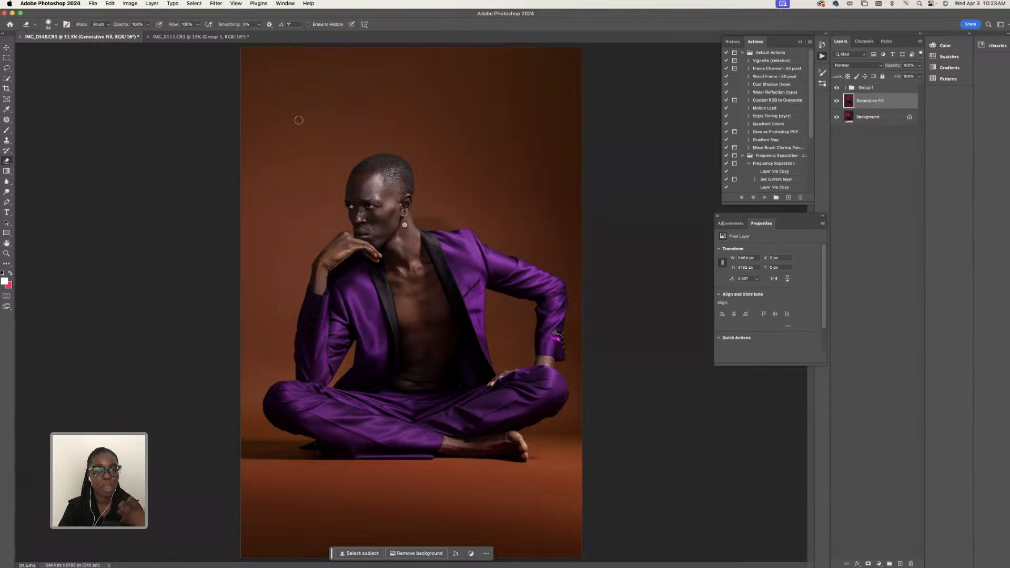
# - Return to IMG_0111.CR3 and add a Hue/Saturation adjustment layer above Group 1, targeting the Blues range
pyautogui.click(232, 37)
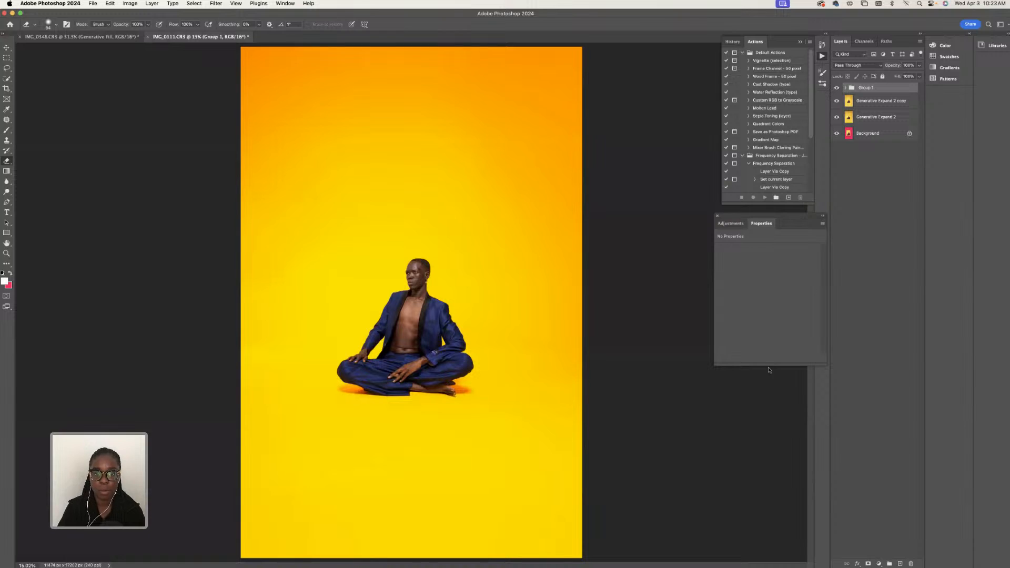
pyautogui.moveTo(872, 528)
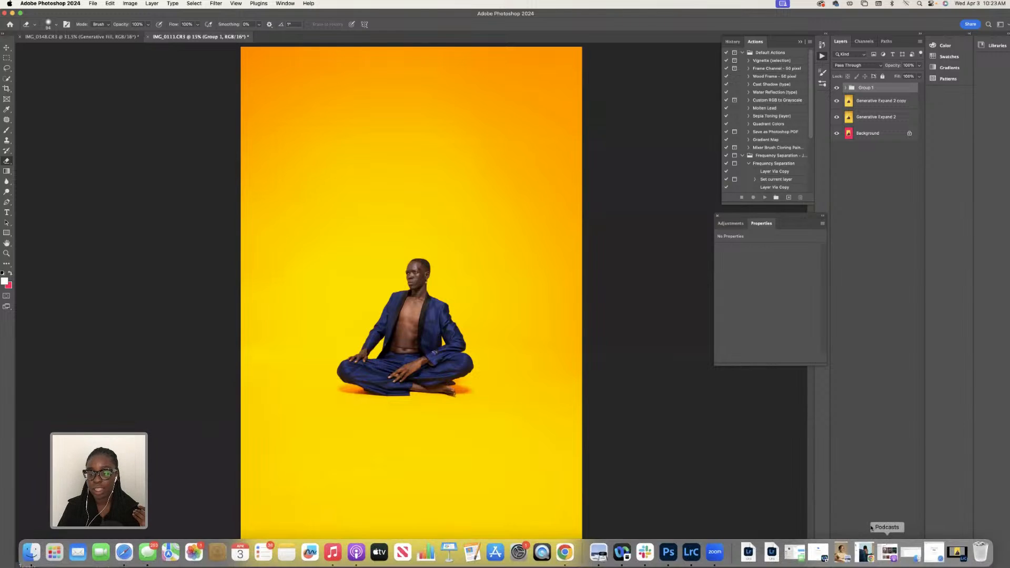
pyautogui.click(882, 563)
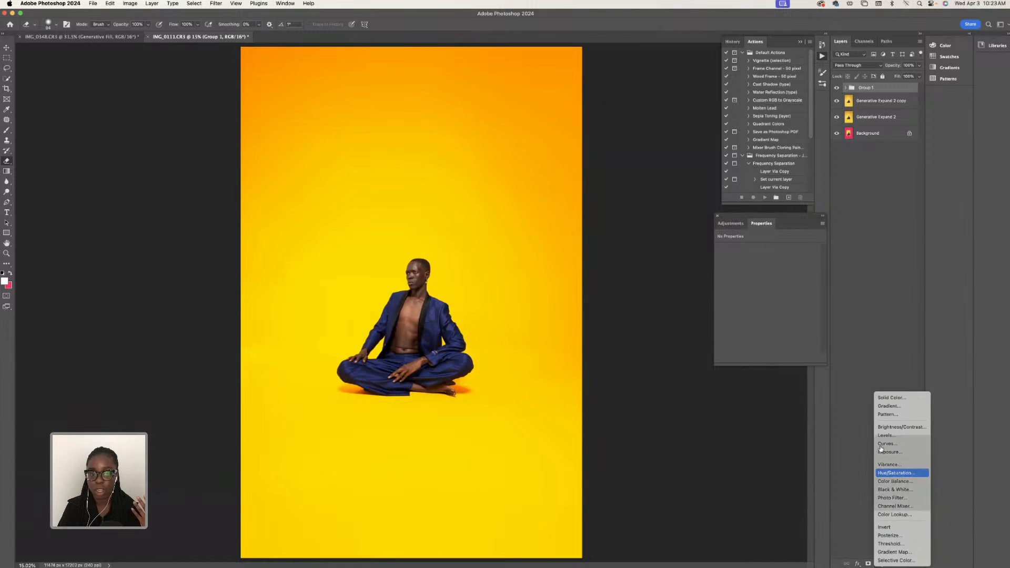
pyautogui.click(894, 473)
pyautogui.click(759, 261)
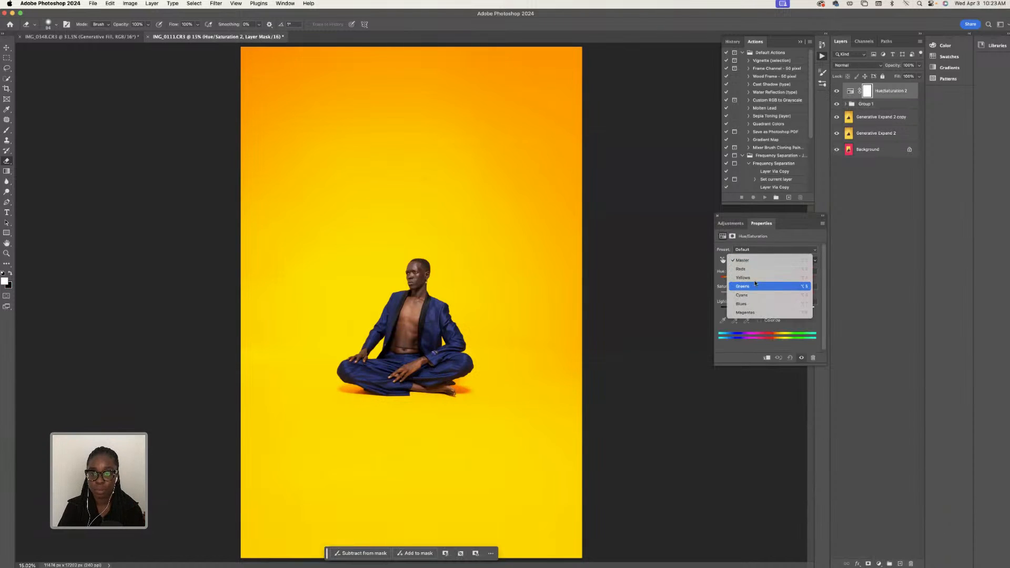
pyautogui.click(753, 301)
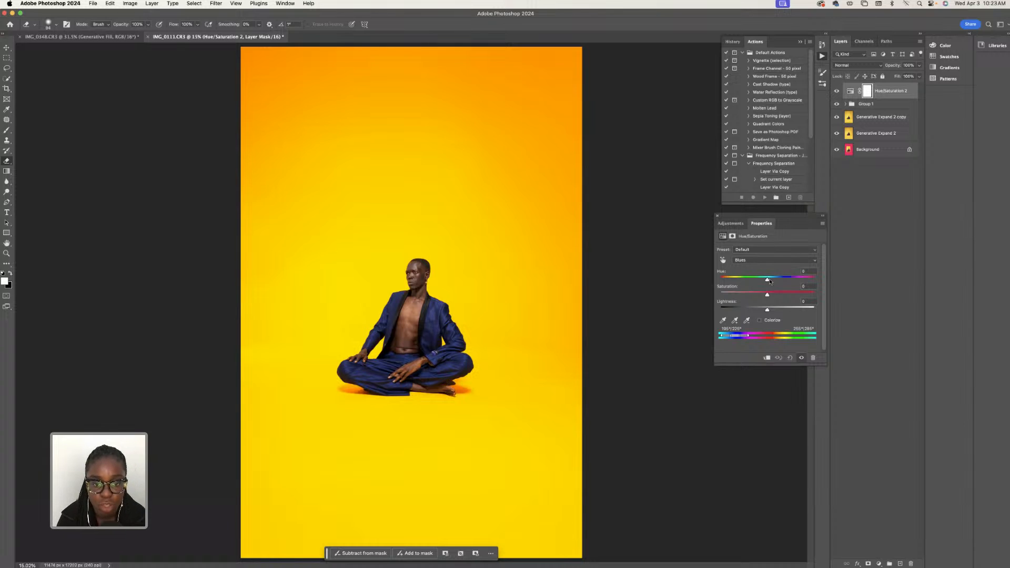
# - Try a teal shift on the blue suit, then settle the Blues hue at -16 with saturation at +23
pyautogui.moveTo(768, 280)
pyautogui.mouseDown()
pyautogui.moveTo(826, 275)
pyautogui.moveTo(721, 285)
pyautogui.moveTo(778, 294)
pyautogui.moveTo(753, 281)
pyautogui.moveTo(742, 297)
pyautogui.moveTo(778, 296)
pyautogui.mouseUp()
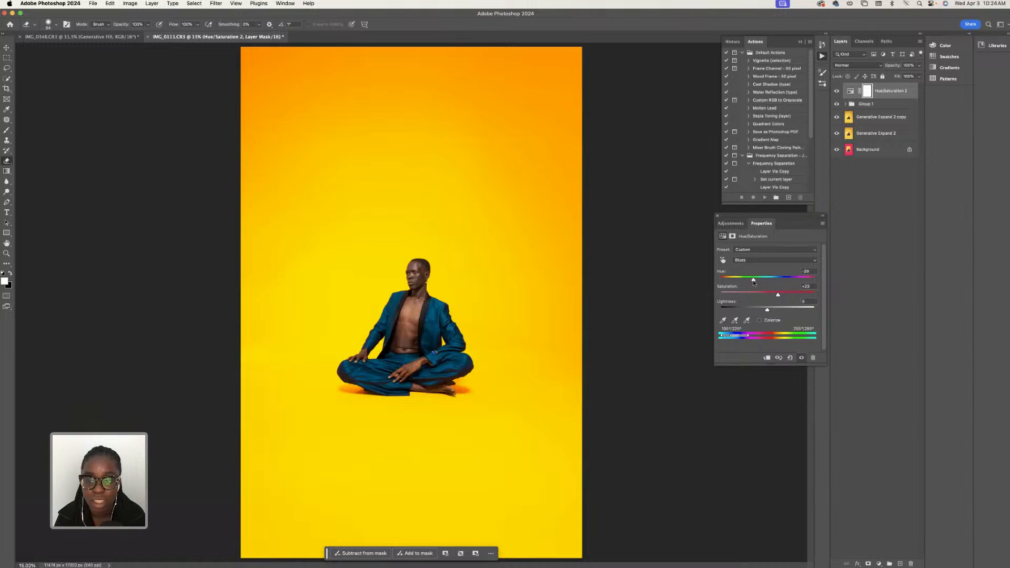
pyautogui.moveTo(753, 282)
pyautogui.mouseDown()
pyautogui.moveTo(745, 281)
pyautogui.moveTo(767, 281)
pyautogui.mouseUp()
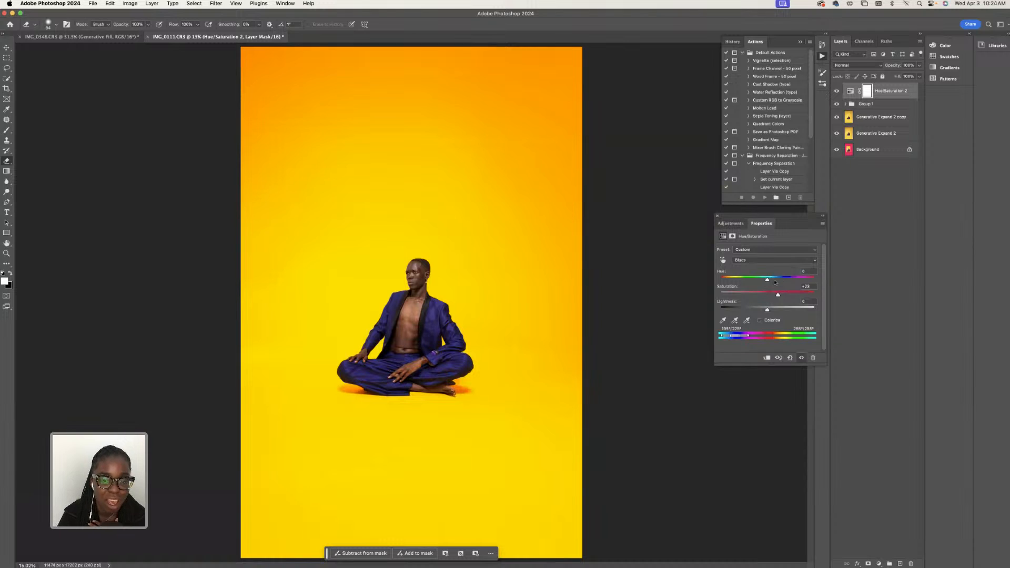
pyautogui.moveTo(768, 280); pyautogui.dragTo(760, 281)
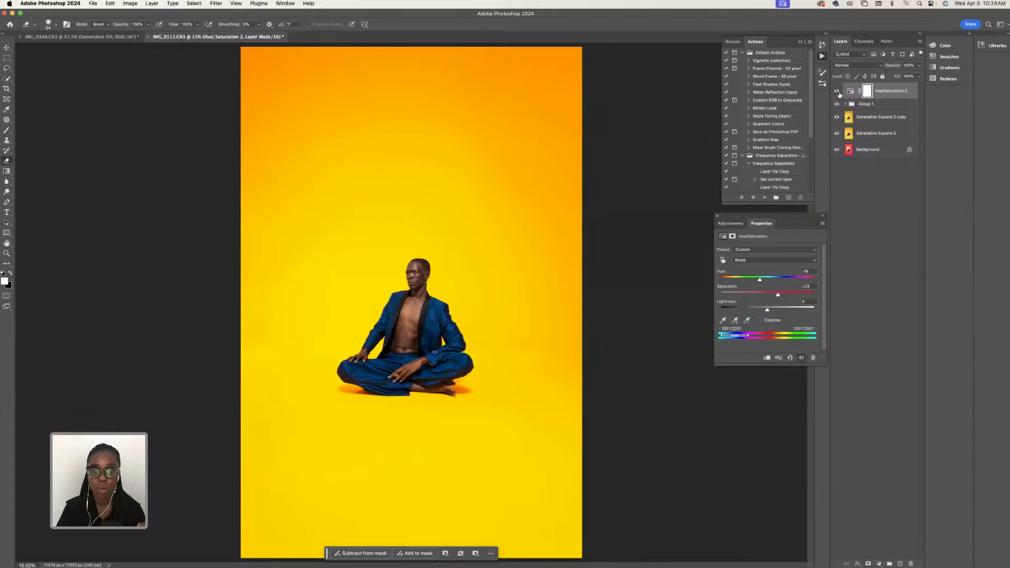
# - Place the new Hue/Saturation layer inside Group 1 and compare the portrait with the group hidden and shown
pyautogui.press('BackSpace')
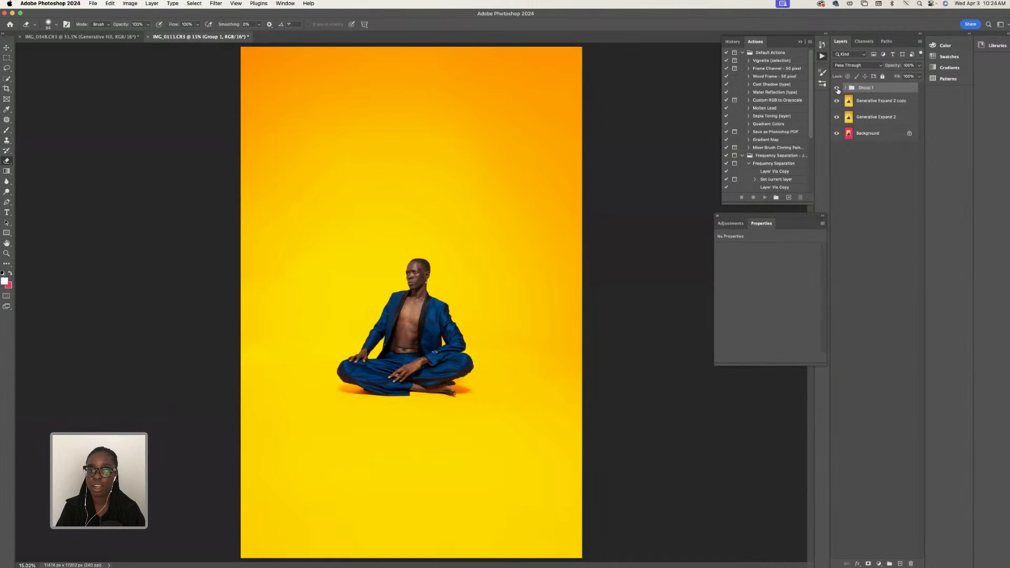
pyautogui.click(837, 88)
pyautogui.click(837, 89)
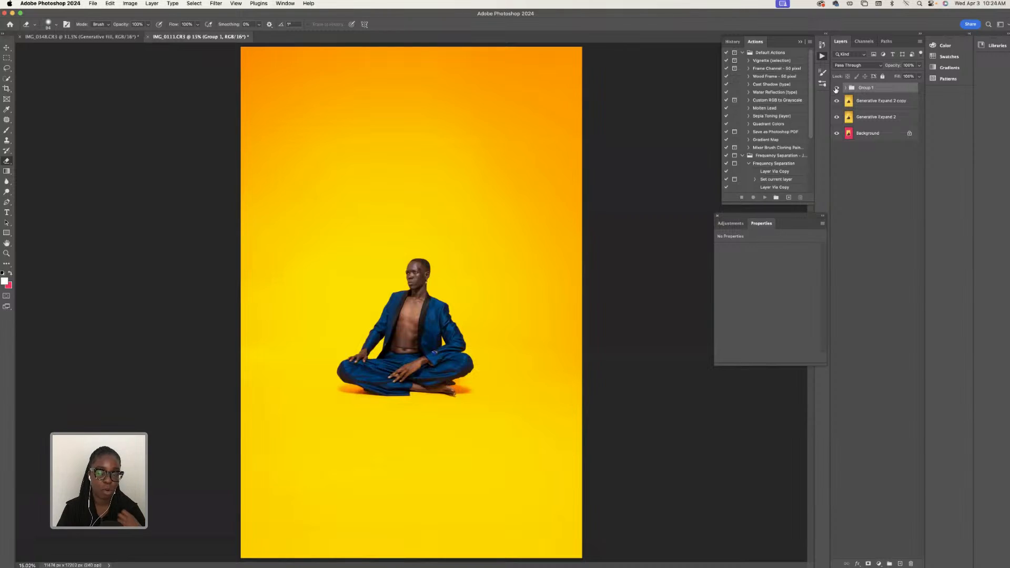
pyautogui.click(837, 88)
pyautogui.click(837, 88)
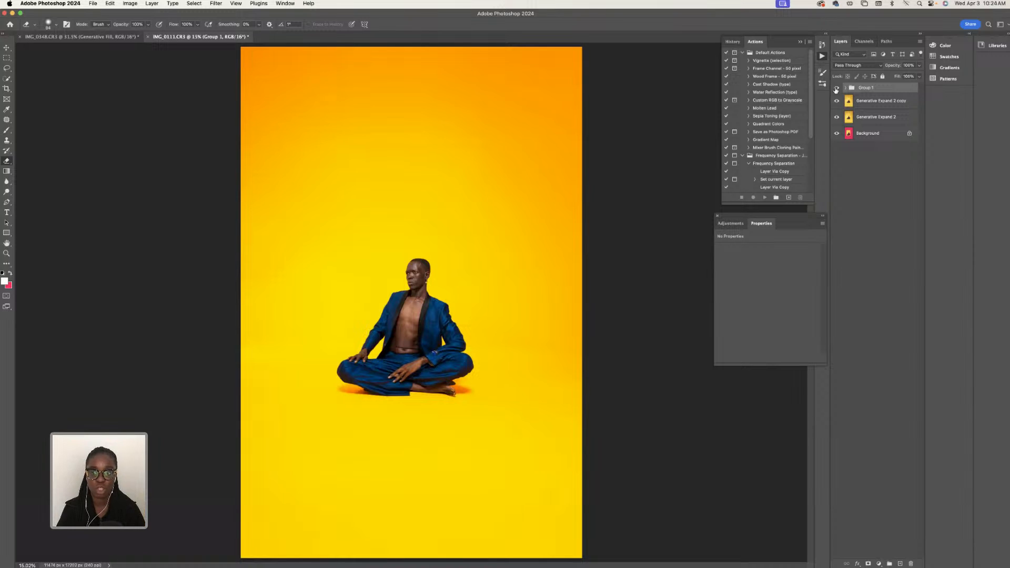
# - Switch to the IMG_0348.CR3 portrait to review it
pyautogui.click(91, 38)
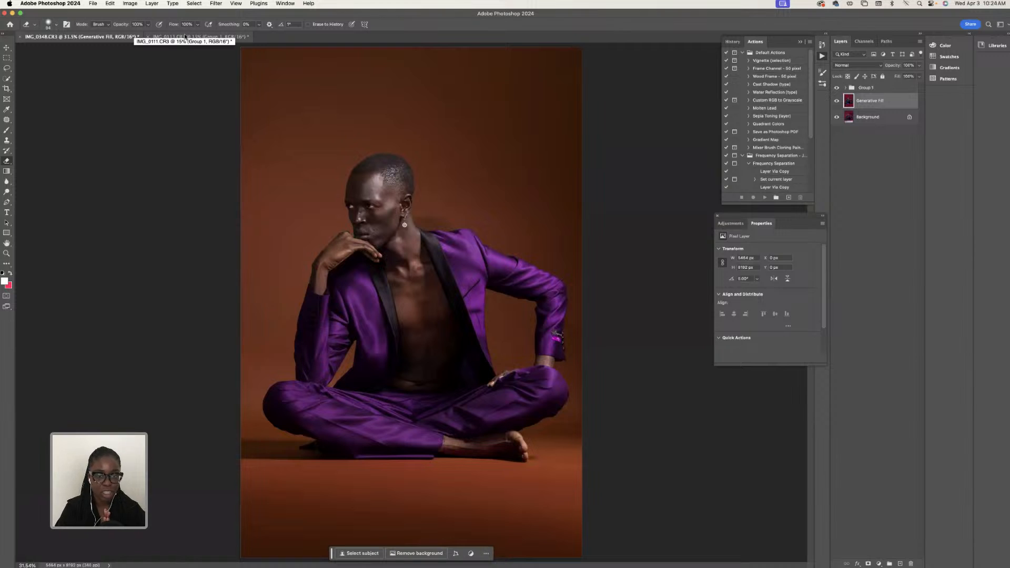